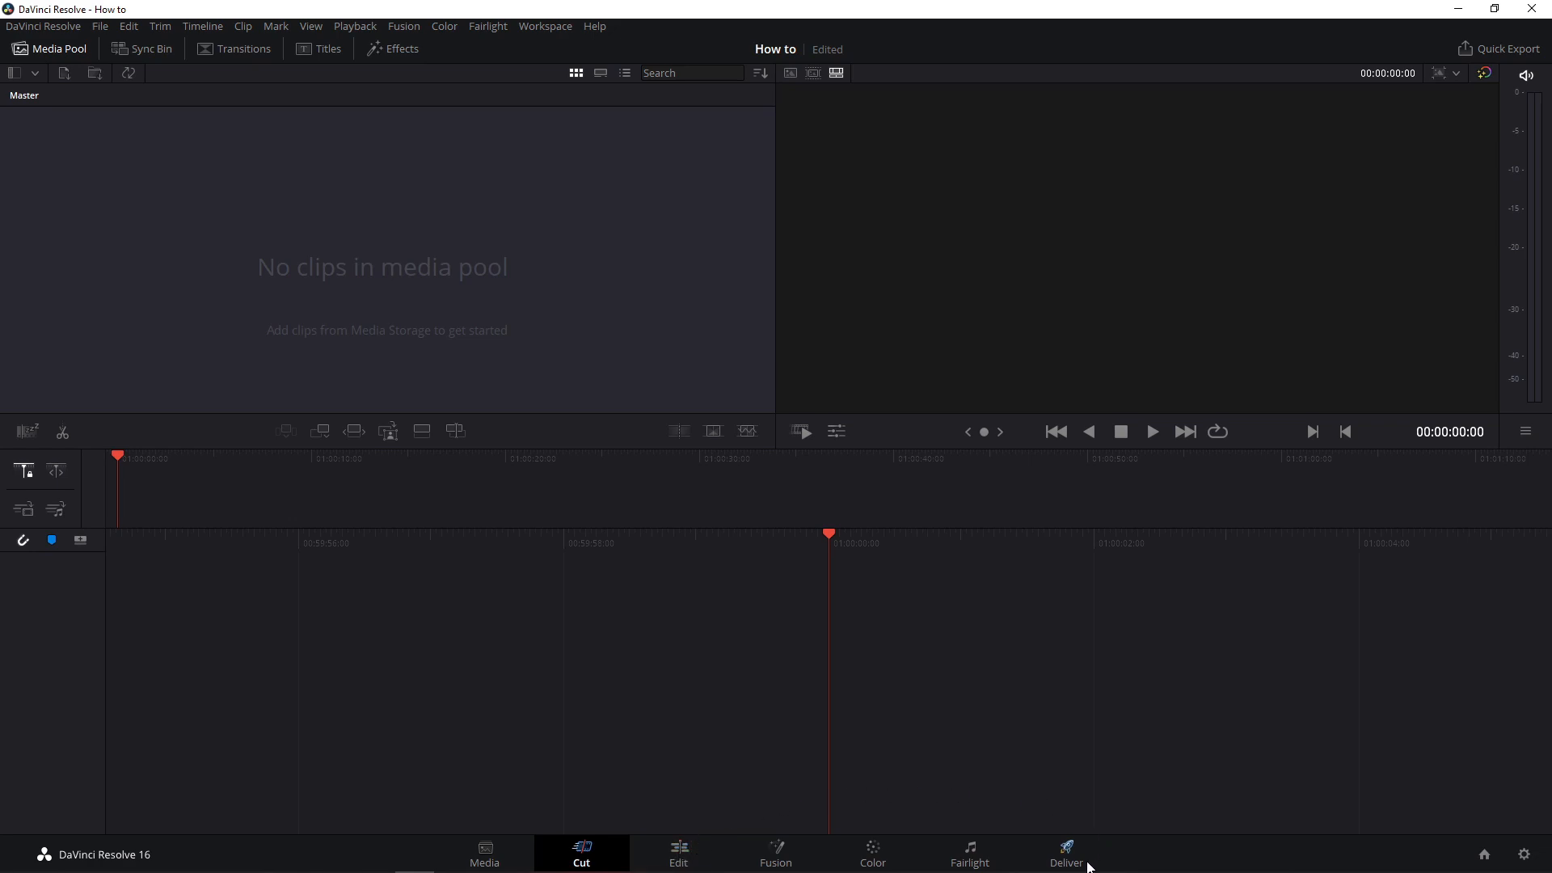
- On the Edit page, set the project's timeline frame rate to 60 frames per second and save the project settings
left_click(679, 855)
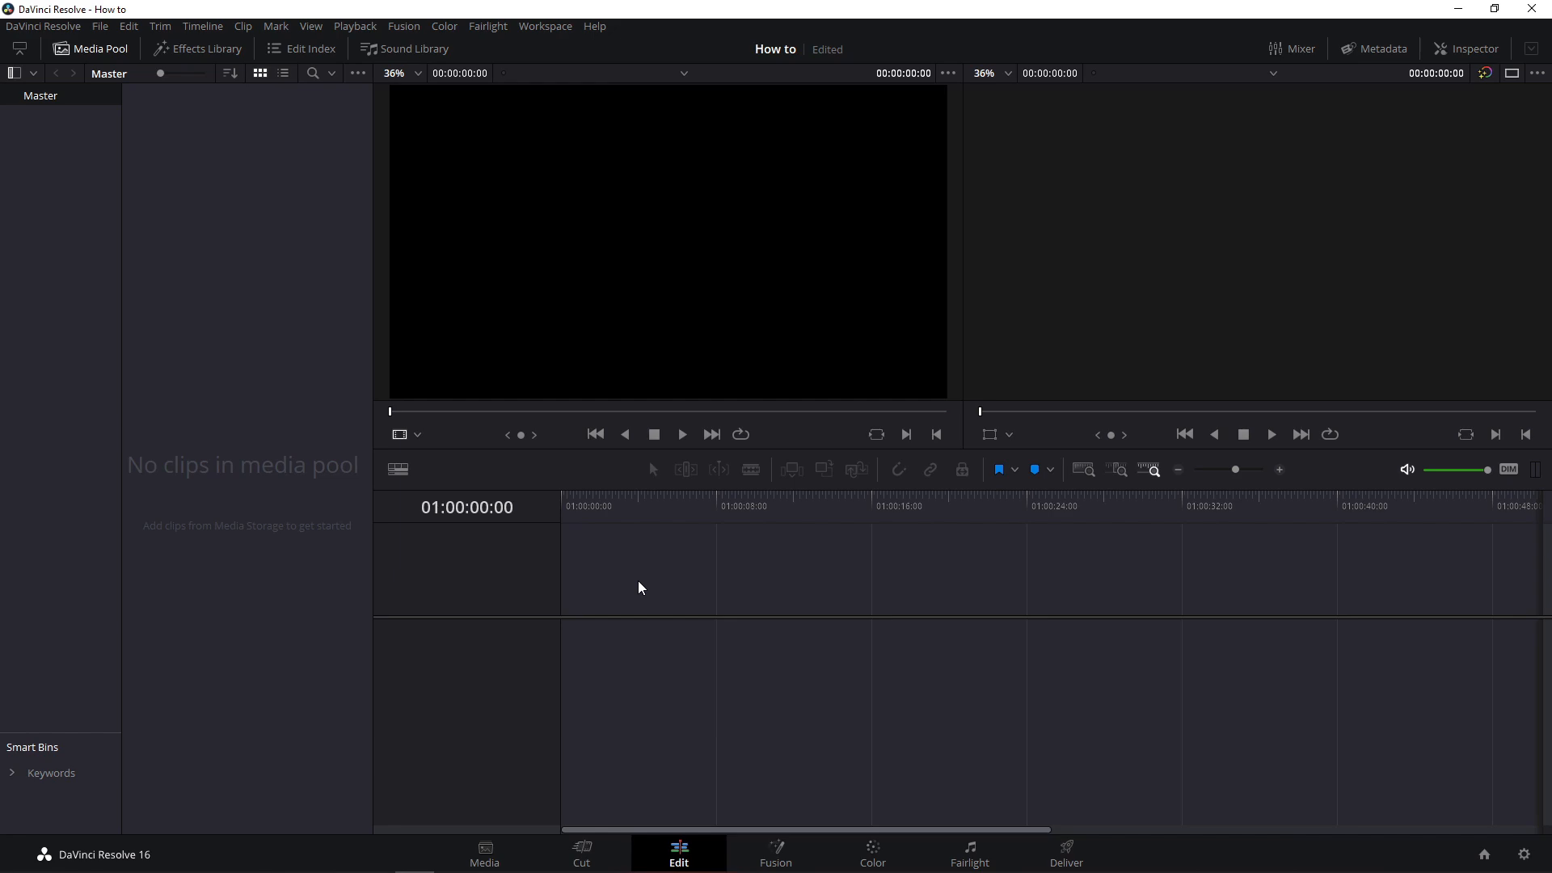
left_click(113, 29)
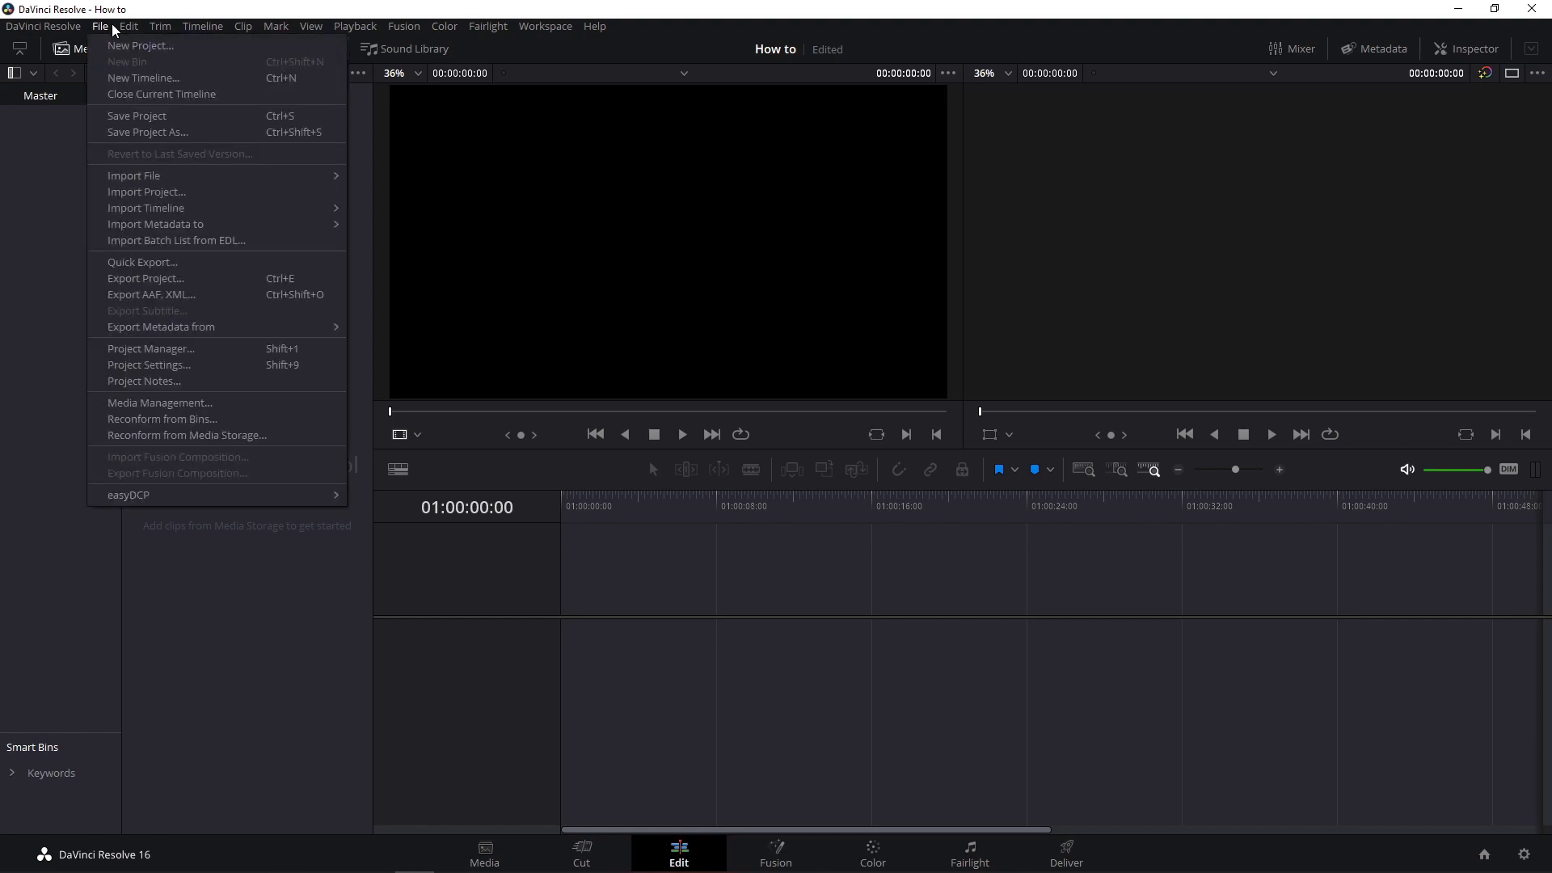
left_click(166, 365)
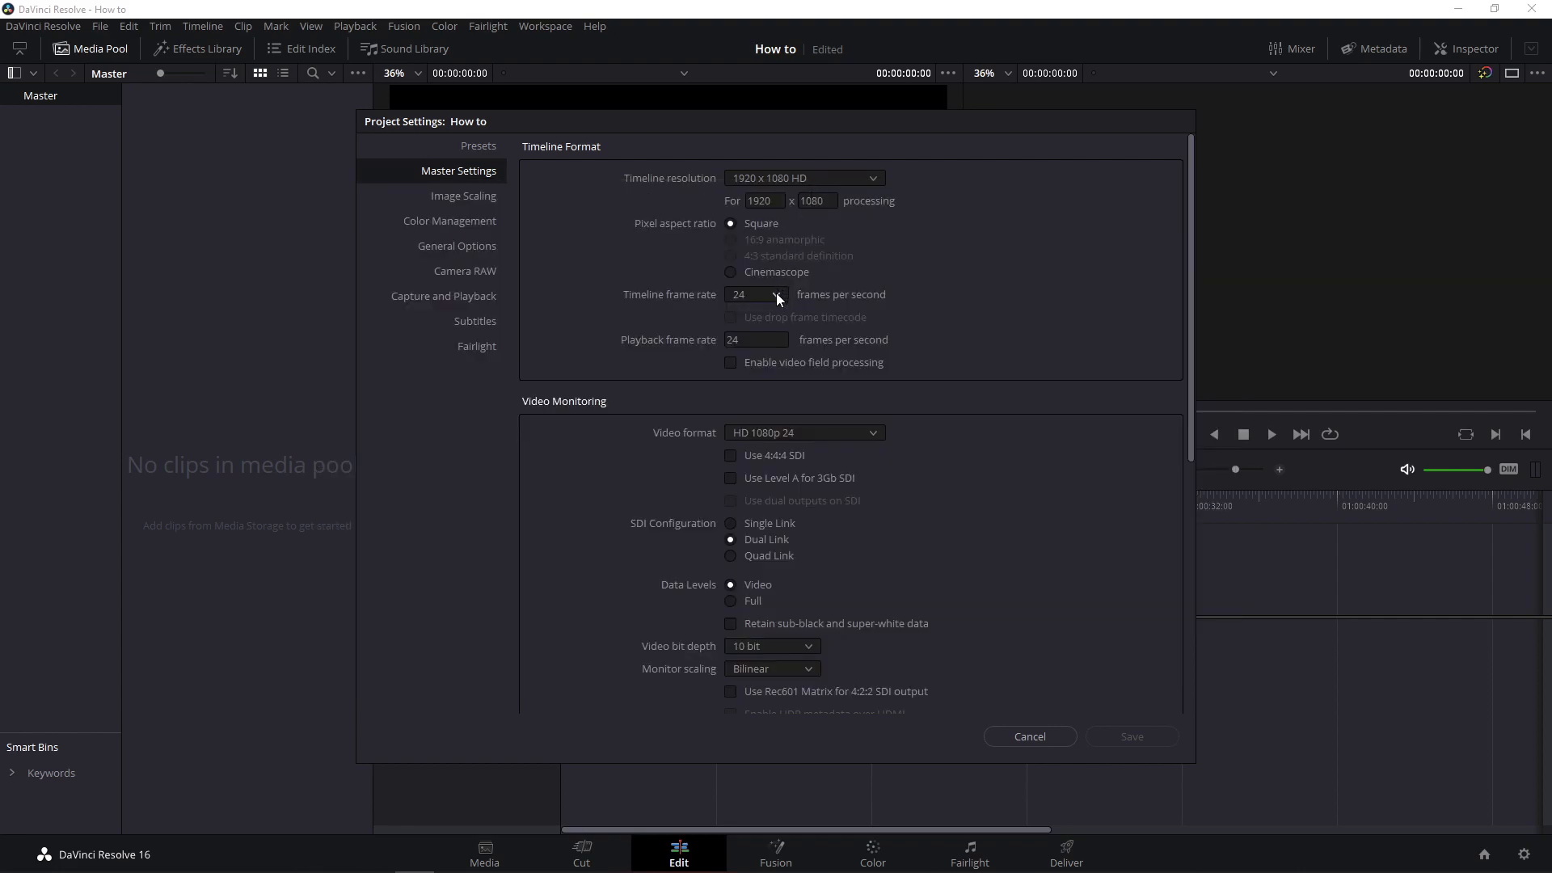
left_click(777, 296)
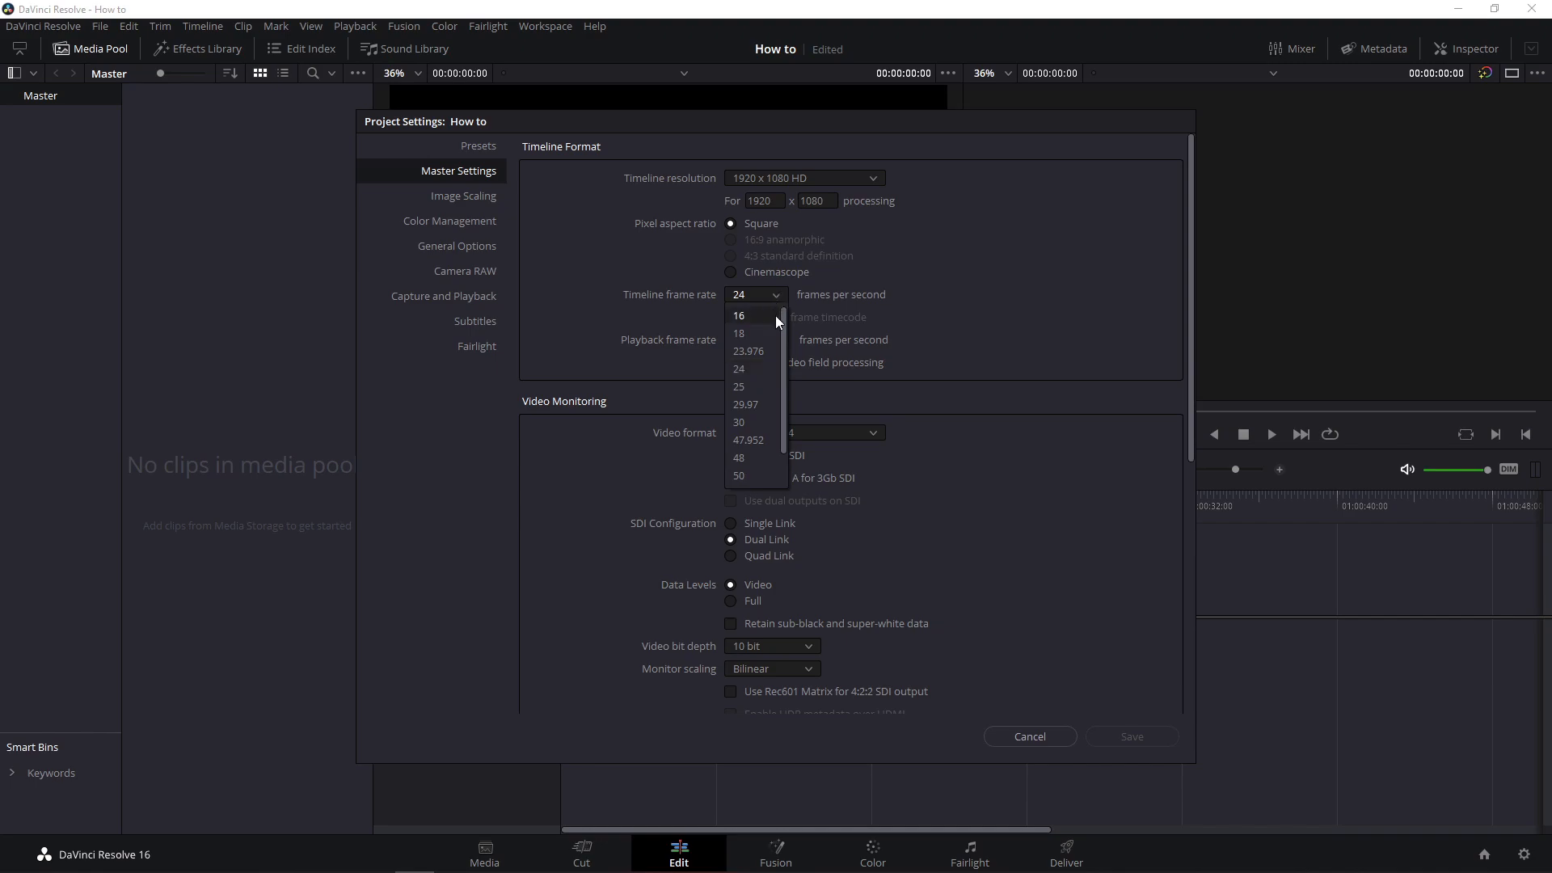
left_click_drag(784, 333, 786, 362)
left_click(759, 477)
left_click(765, 347)
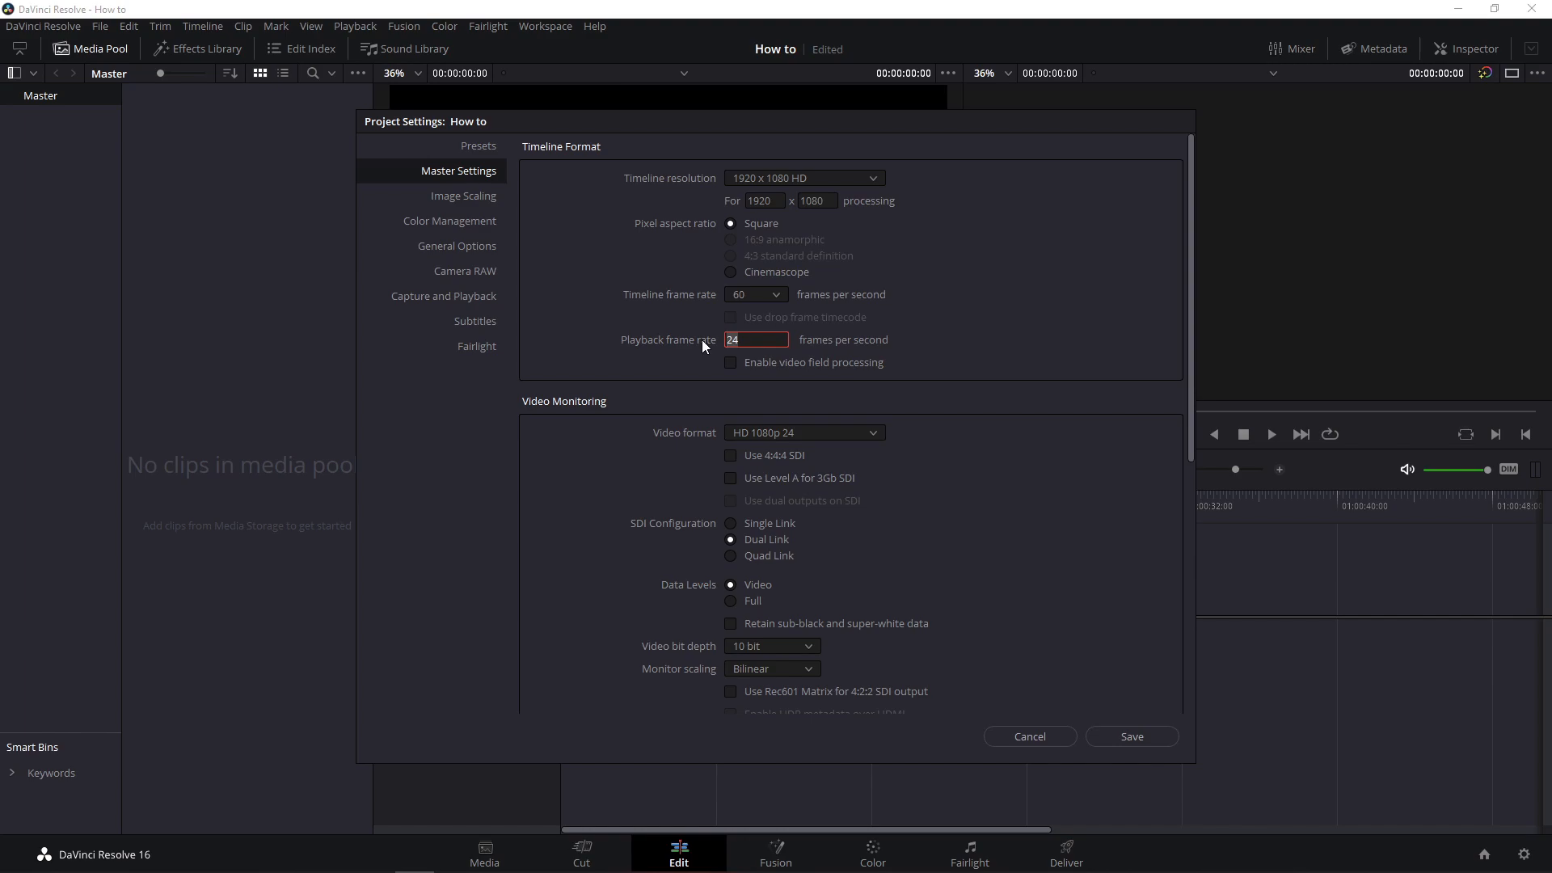
left_click(882, 339)
left_click(1131, 733)
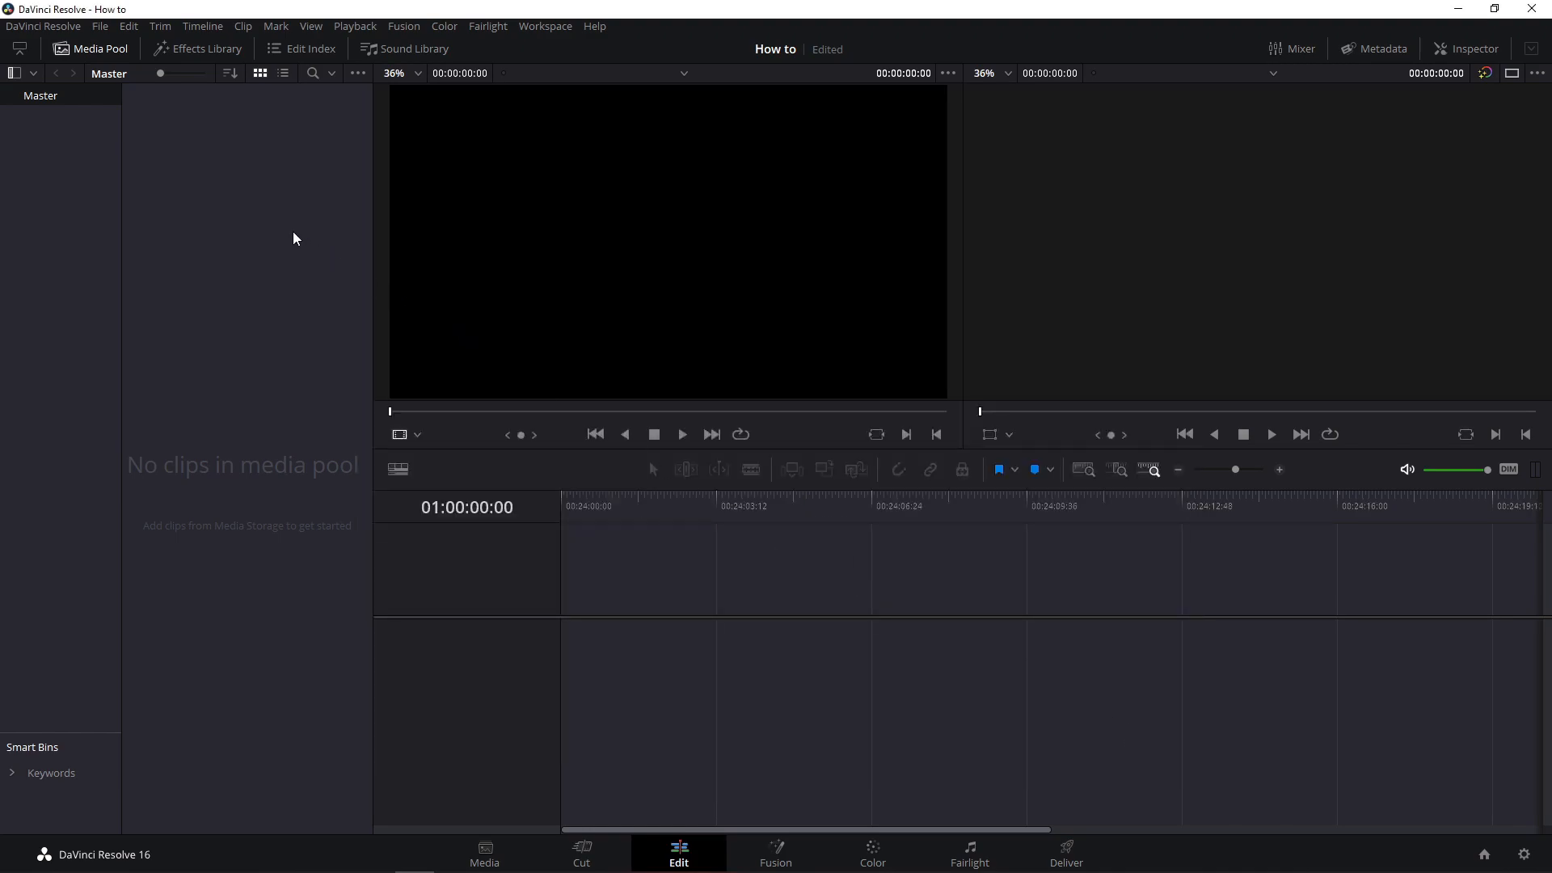
- Create a new empty timeline in the media pool with one video track and one stereo audio track
right_click(237, 228)
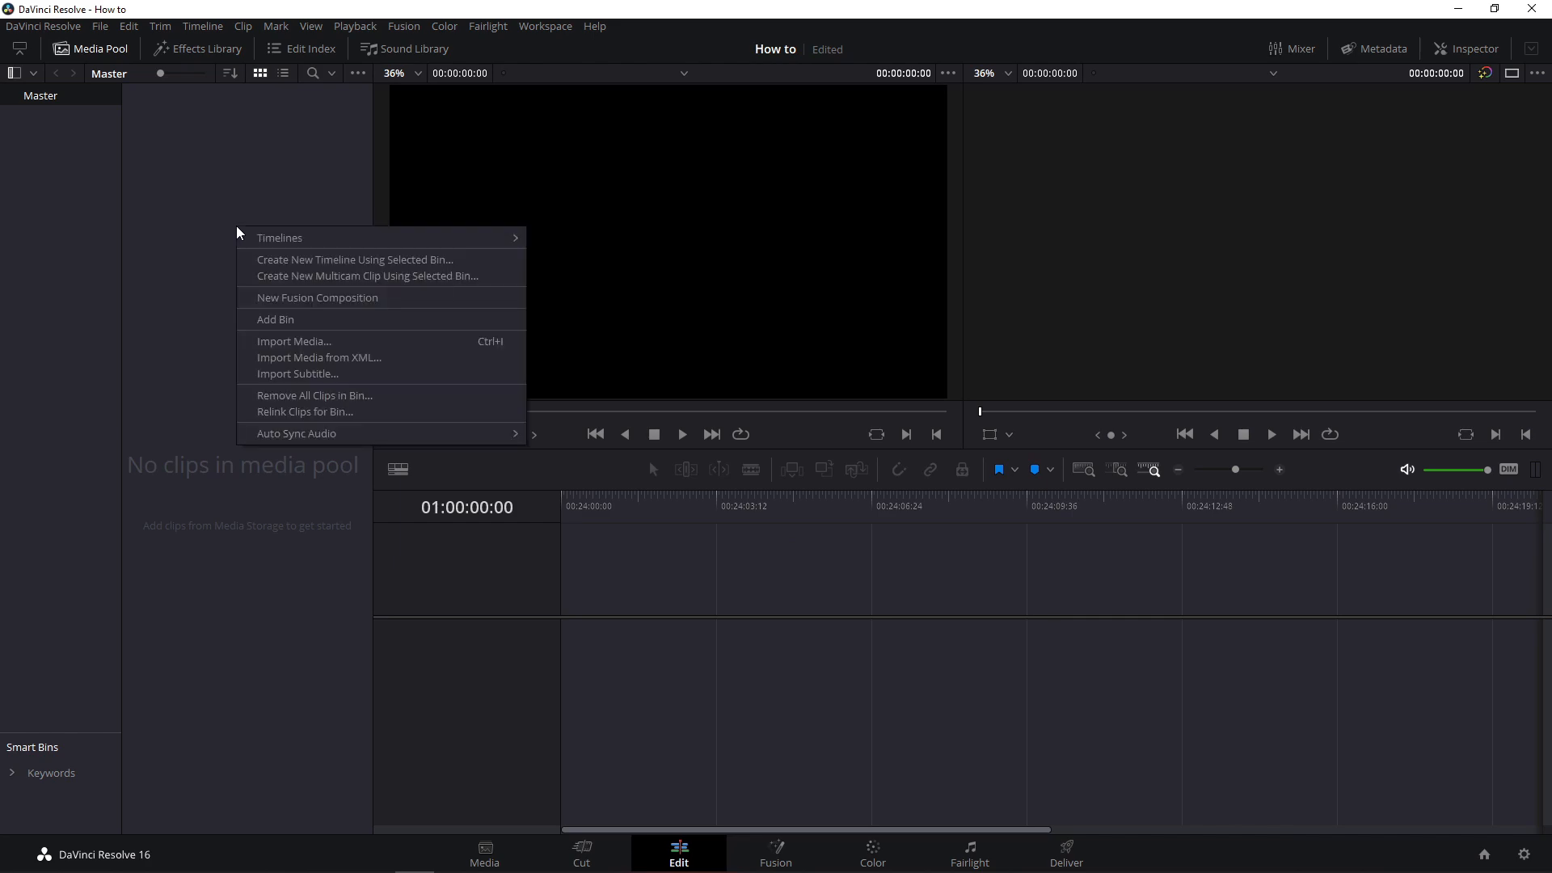
mouse_move(260, 241)
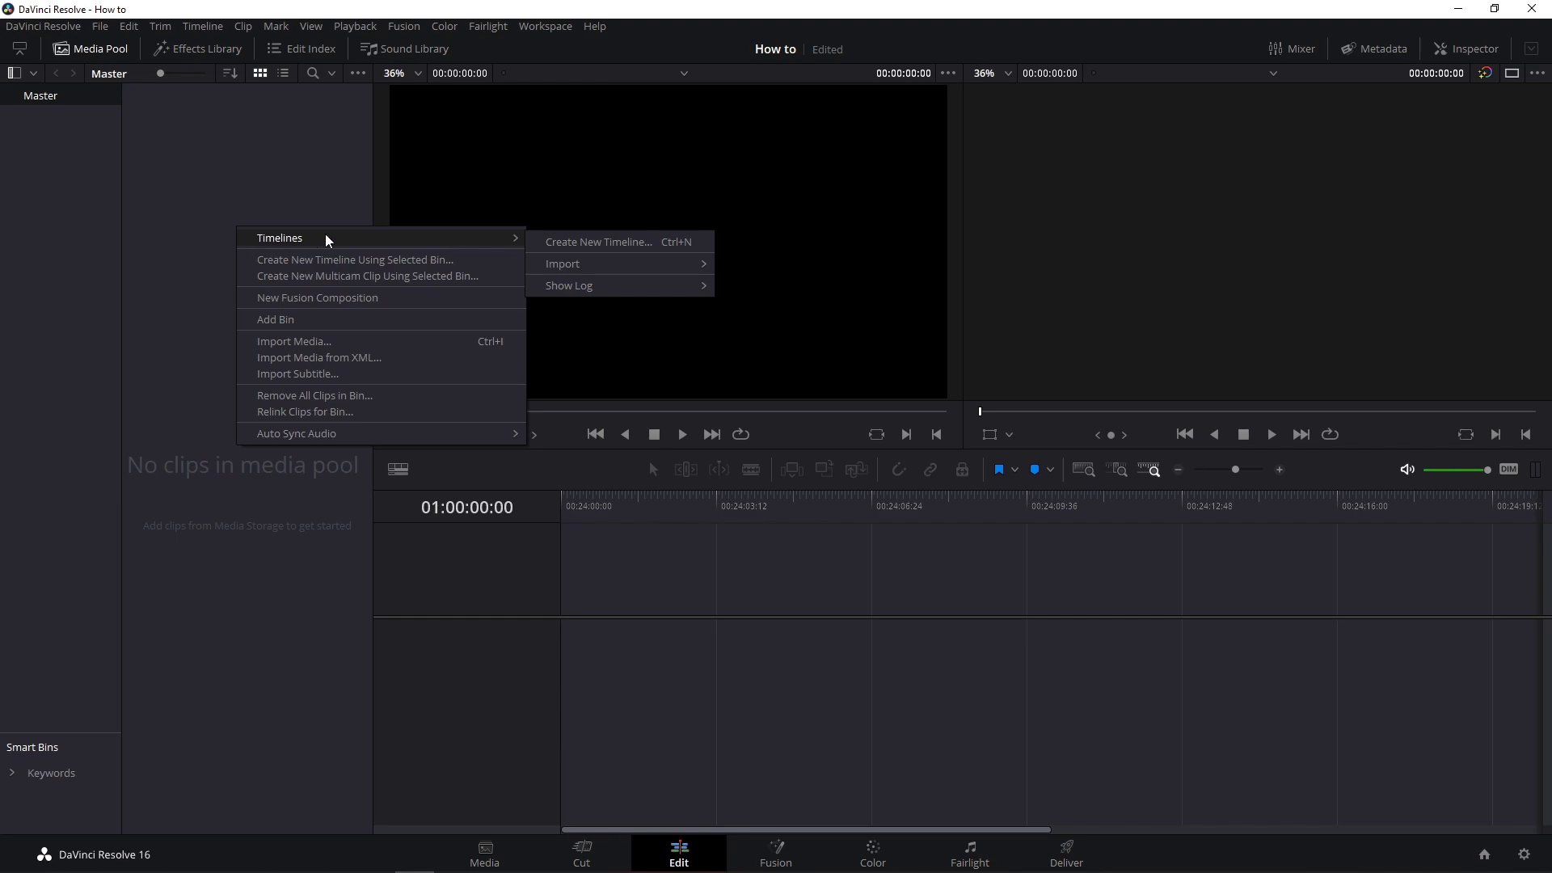
left_click(565, 243)
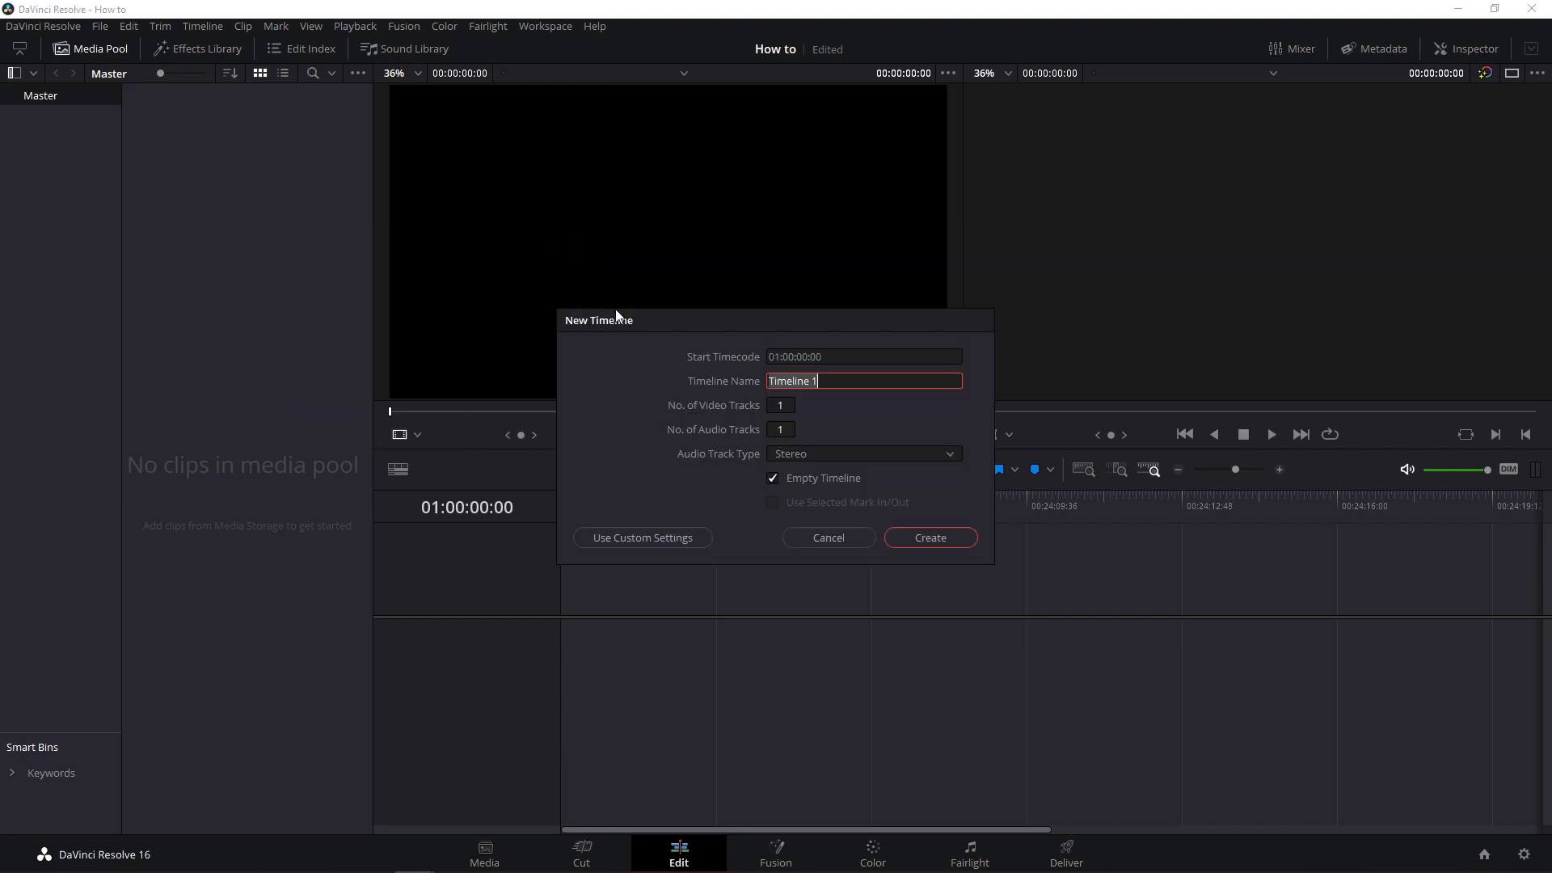
left_click(902, 535)
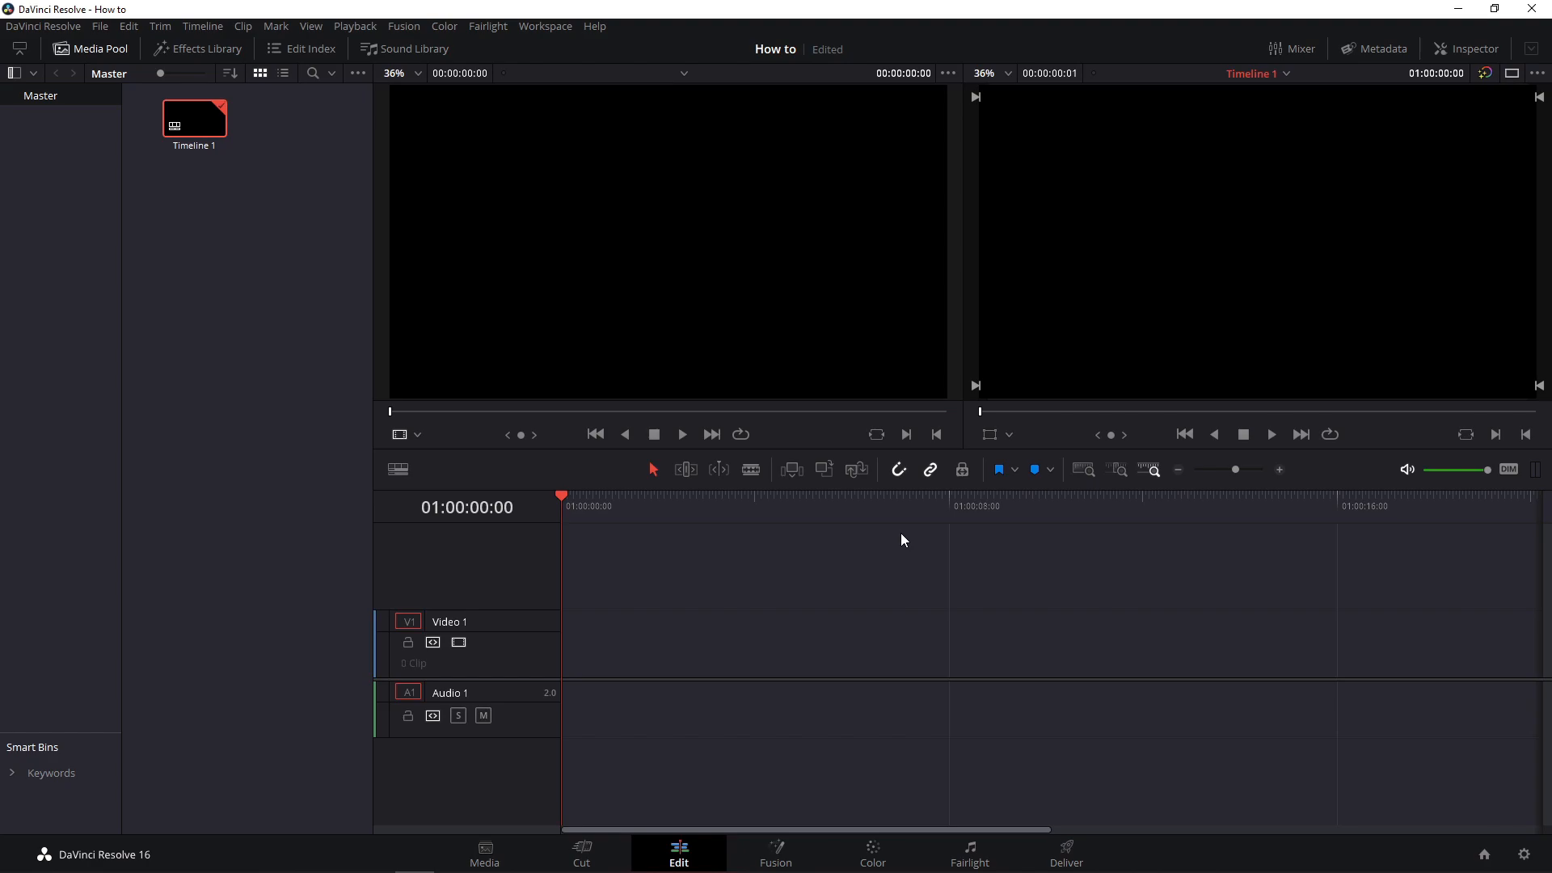
- Switch to File Explorer and import the blue, green and Red MOV files from the DaVinci Resolve folder into the media pool
key("alt+Tab")
left_click_drag(769, 377, 719, 305)
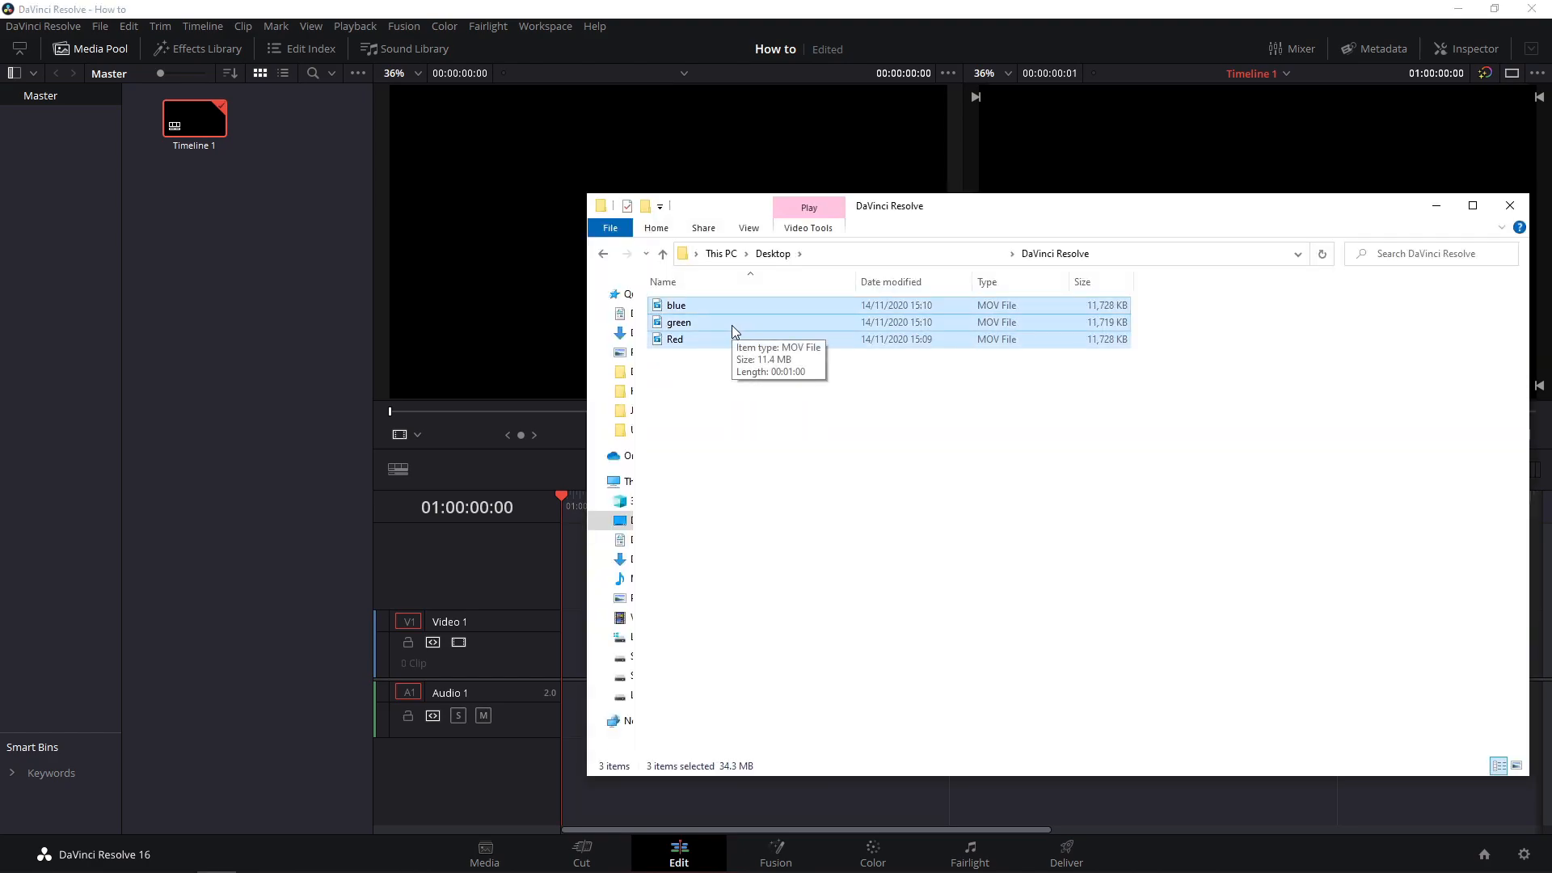
left_click_drag(731, 325, 271, 275)
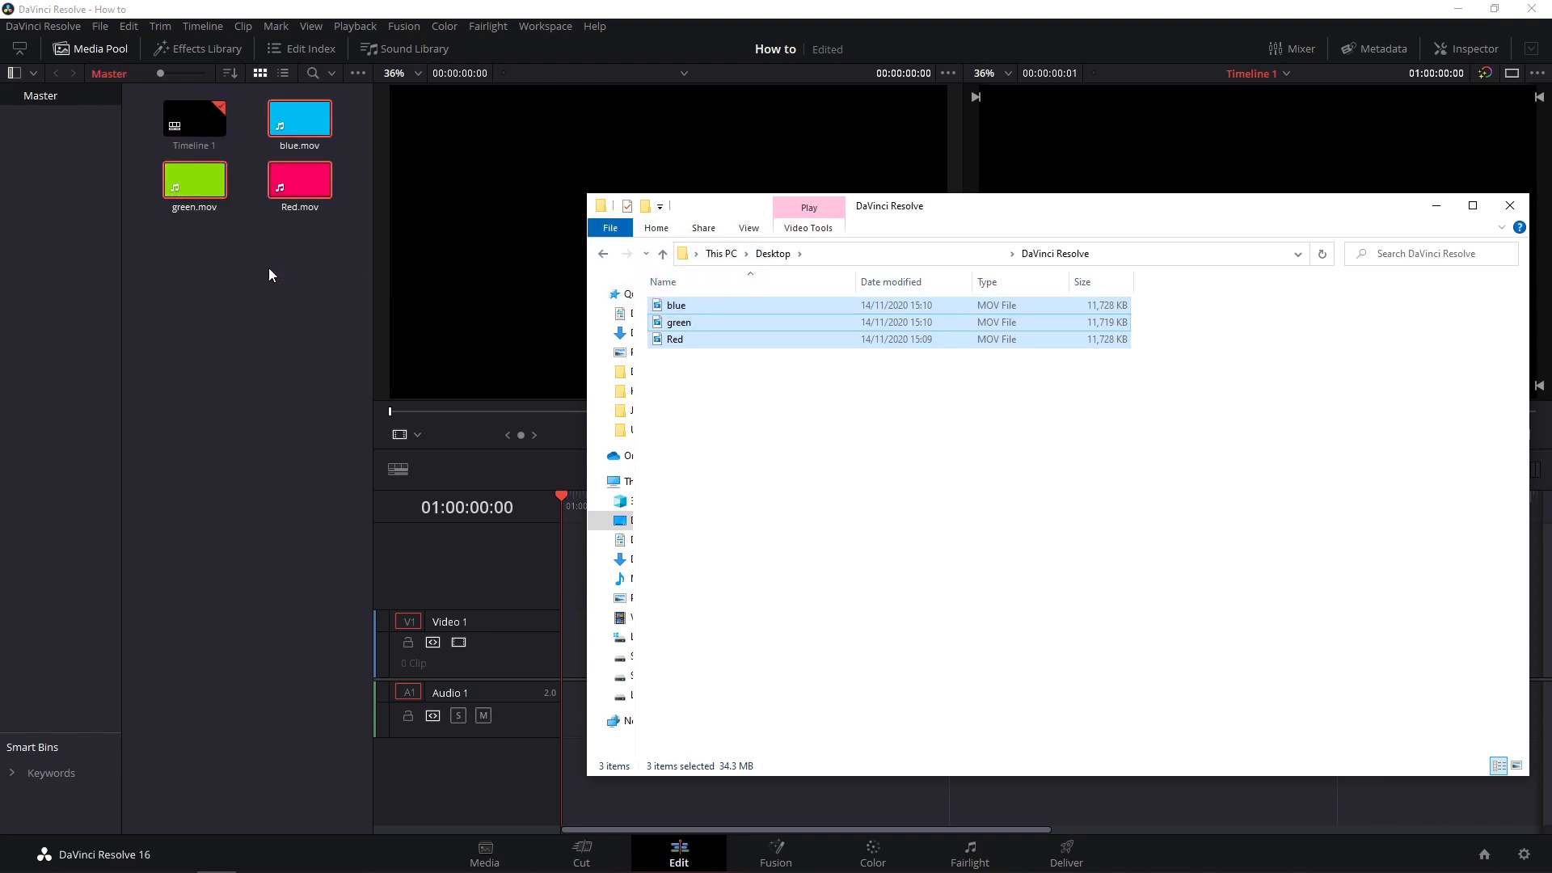
- Preview blue.mov in the source viewer, and place it at the start of Video 1 with green.mov directly after it
left_click(292, 133)
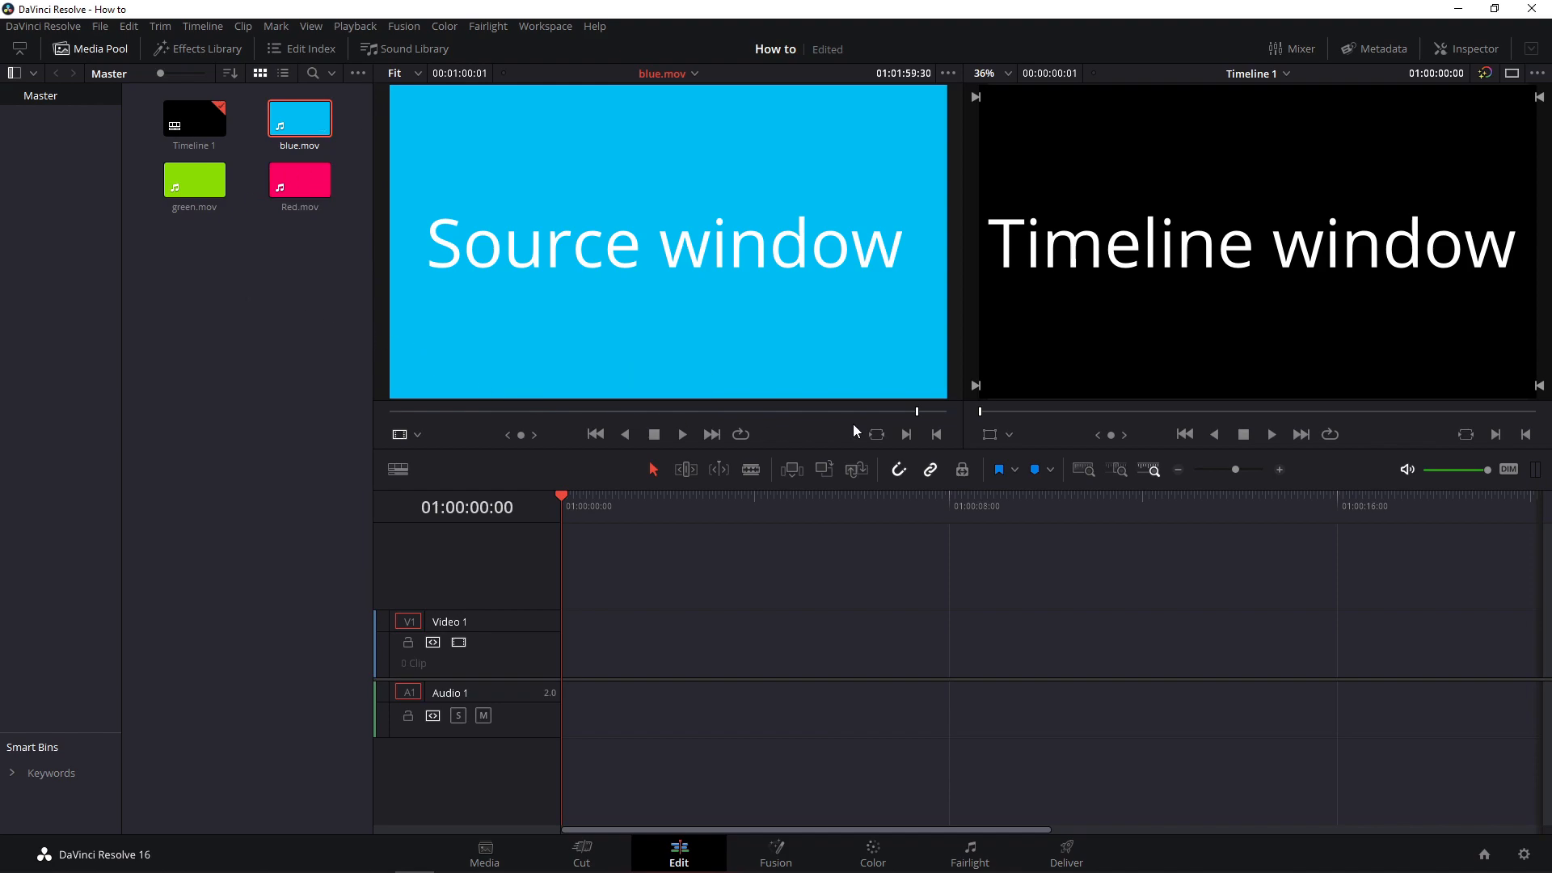
left_click_drag(906, 413, 666, 395)
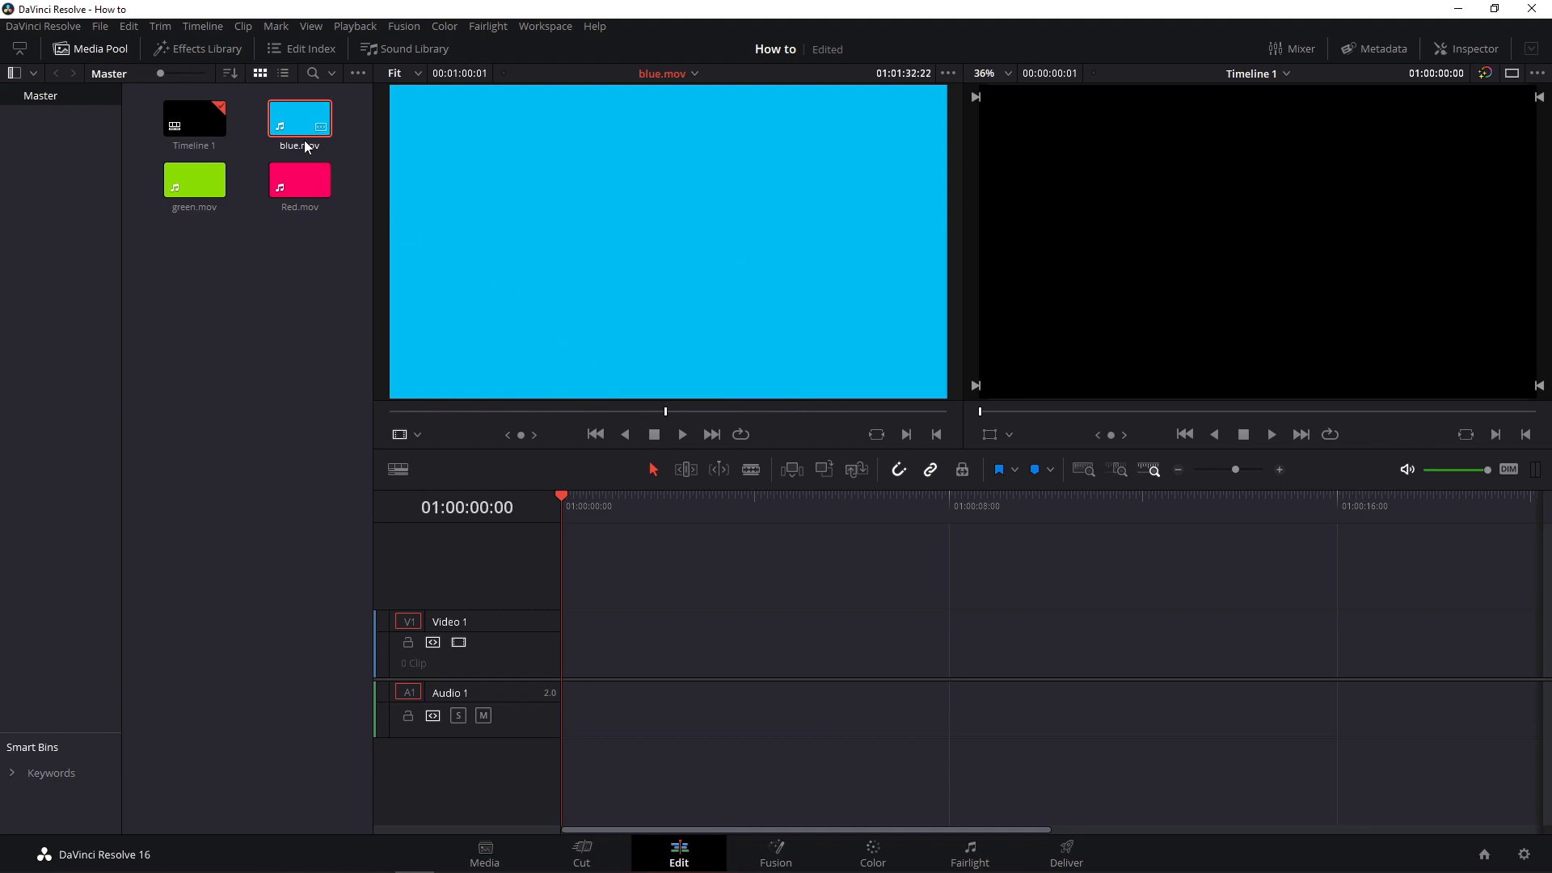
left_click_drag(301, 126, 564, 646)
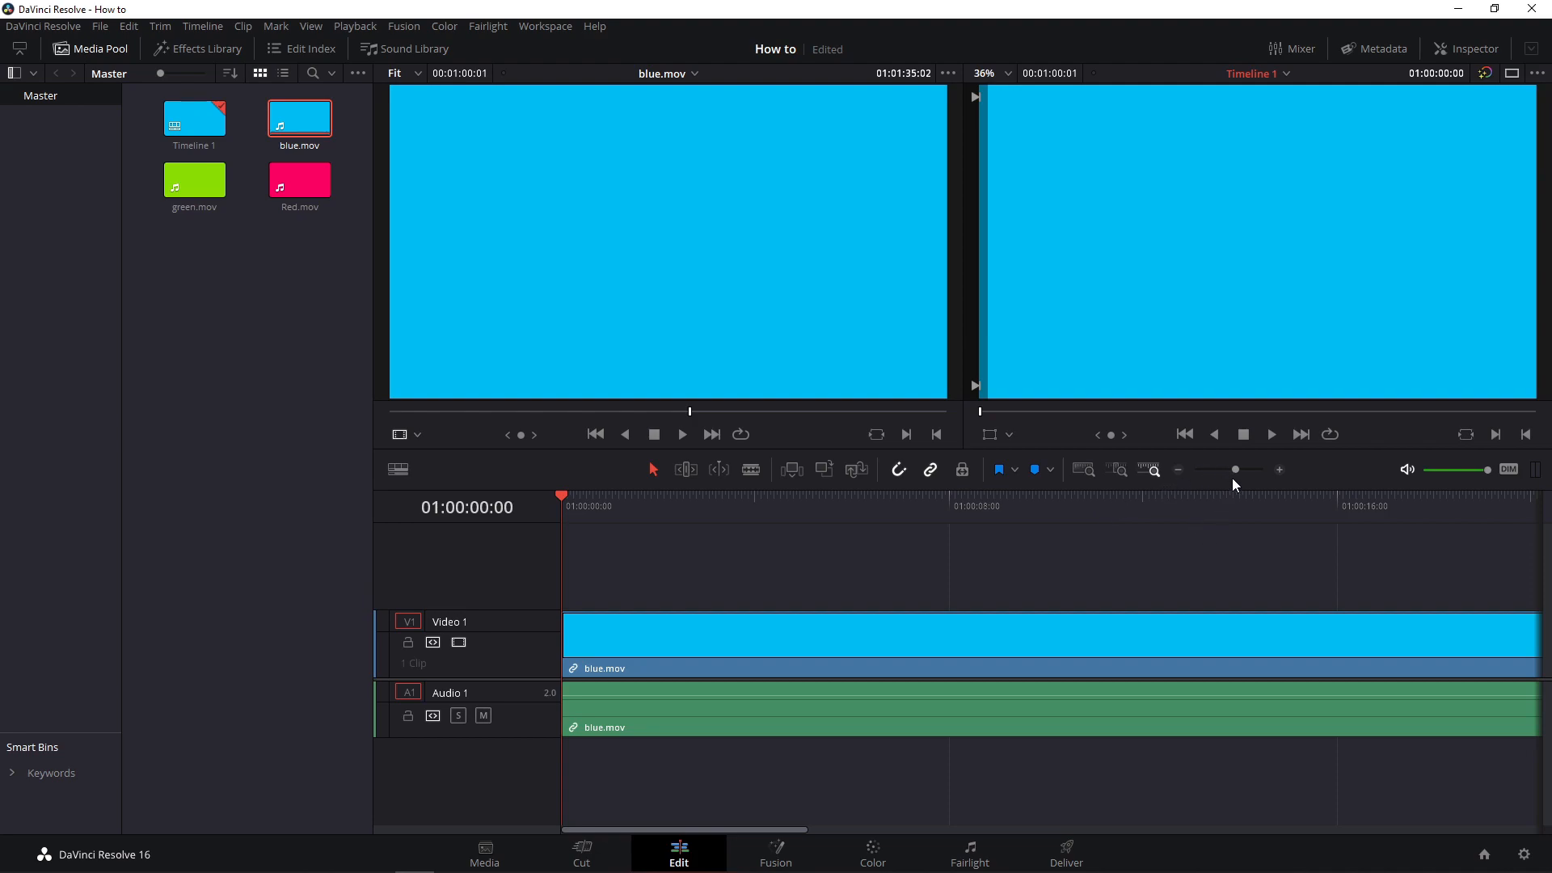
left_click_drag(1235, 469, 1222, 470)
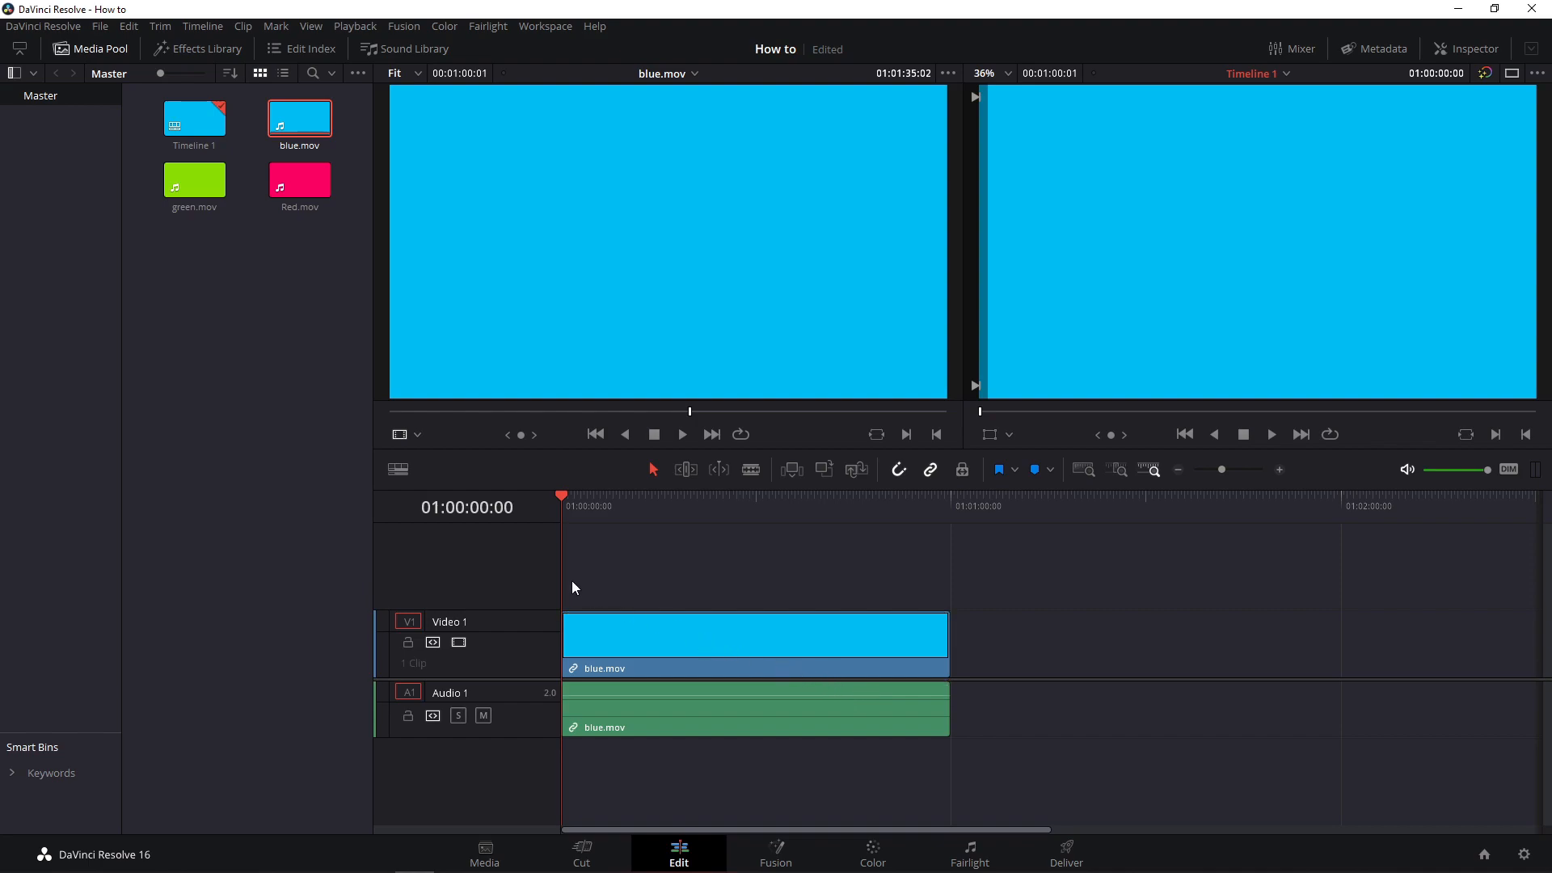
left_click_drag(178, 189, 958, 636)
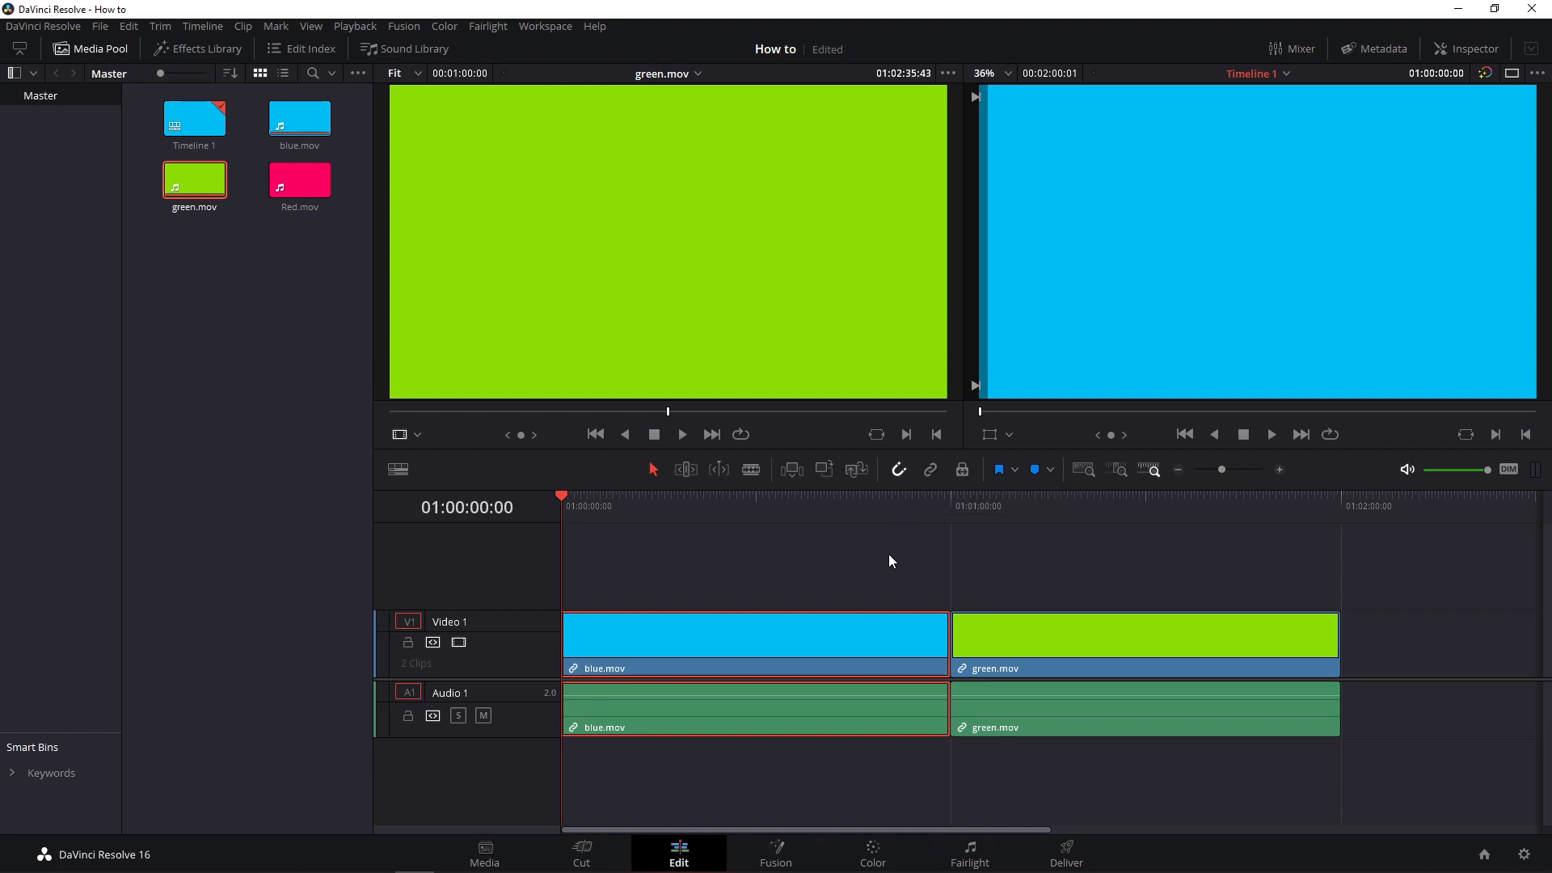
- Turn off linked selection and delete only the audio of green.mov and blue.mov from Audio 1
mouse_move(1076, 627)
left_mouse_down()
mouse_move(1183, 638)
mouse_move(1142, 639)
mouse_move(1164, 644)
mouse_move(1147, 623)
mouse_move(1096, 635)
left_mouse_up()
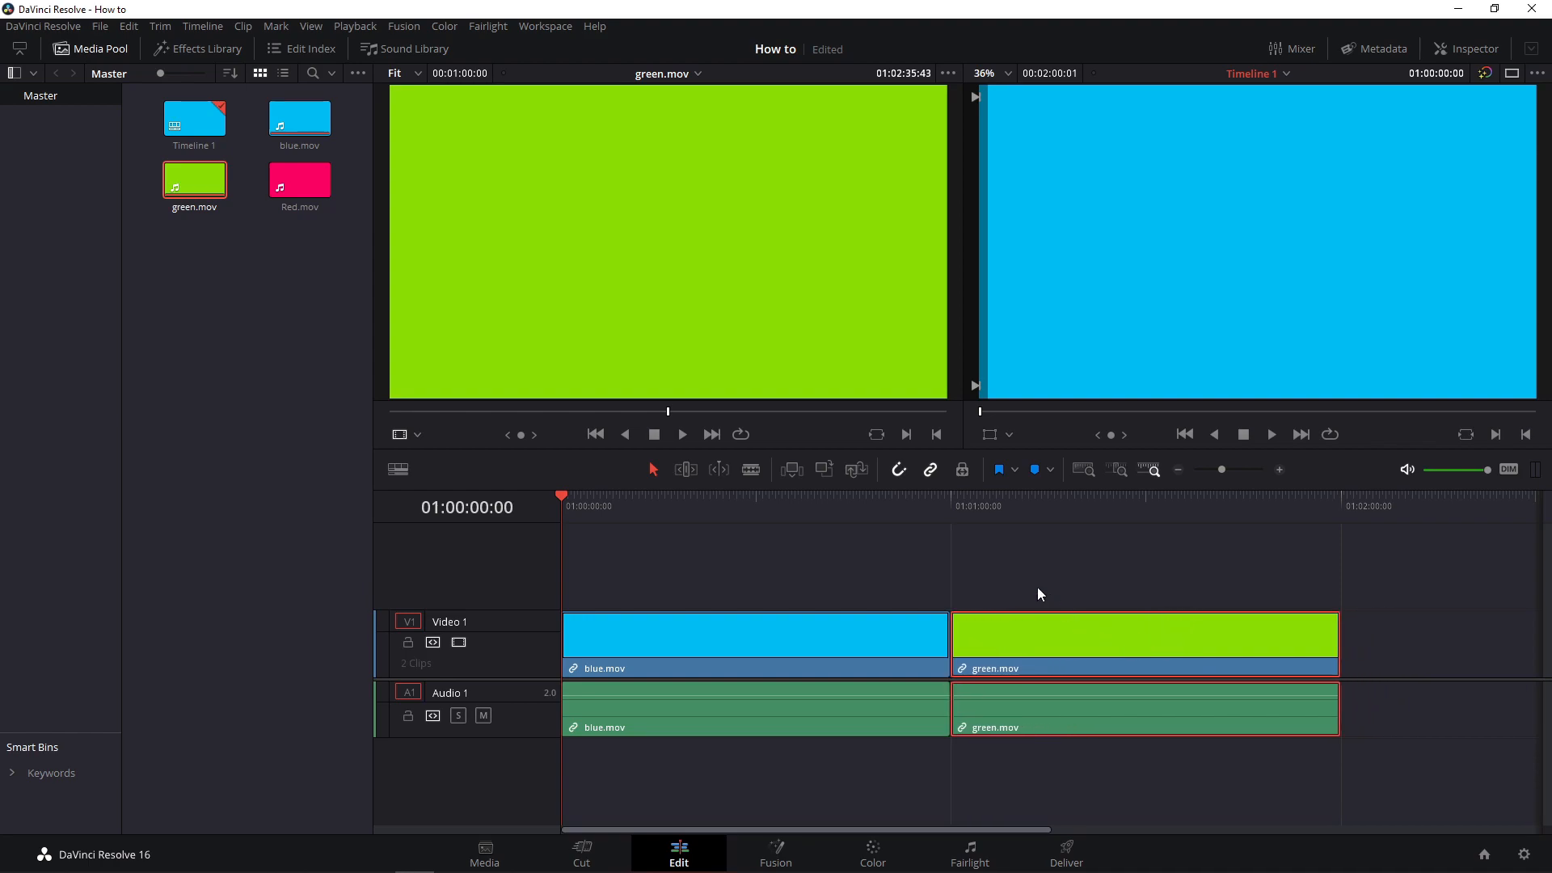
left_click(930, 470)
mouse_move(1021, 633)
left_mouse_down()
mouse_move(1126, 637)
mouse_move(1038, 640)
left_mouse_up()
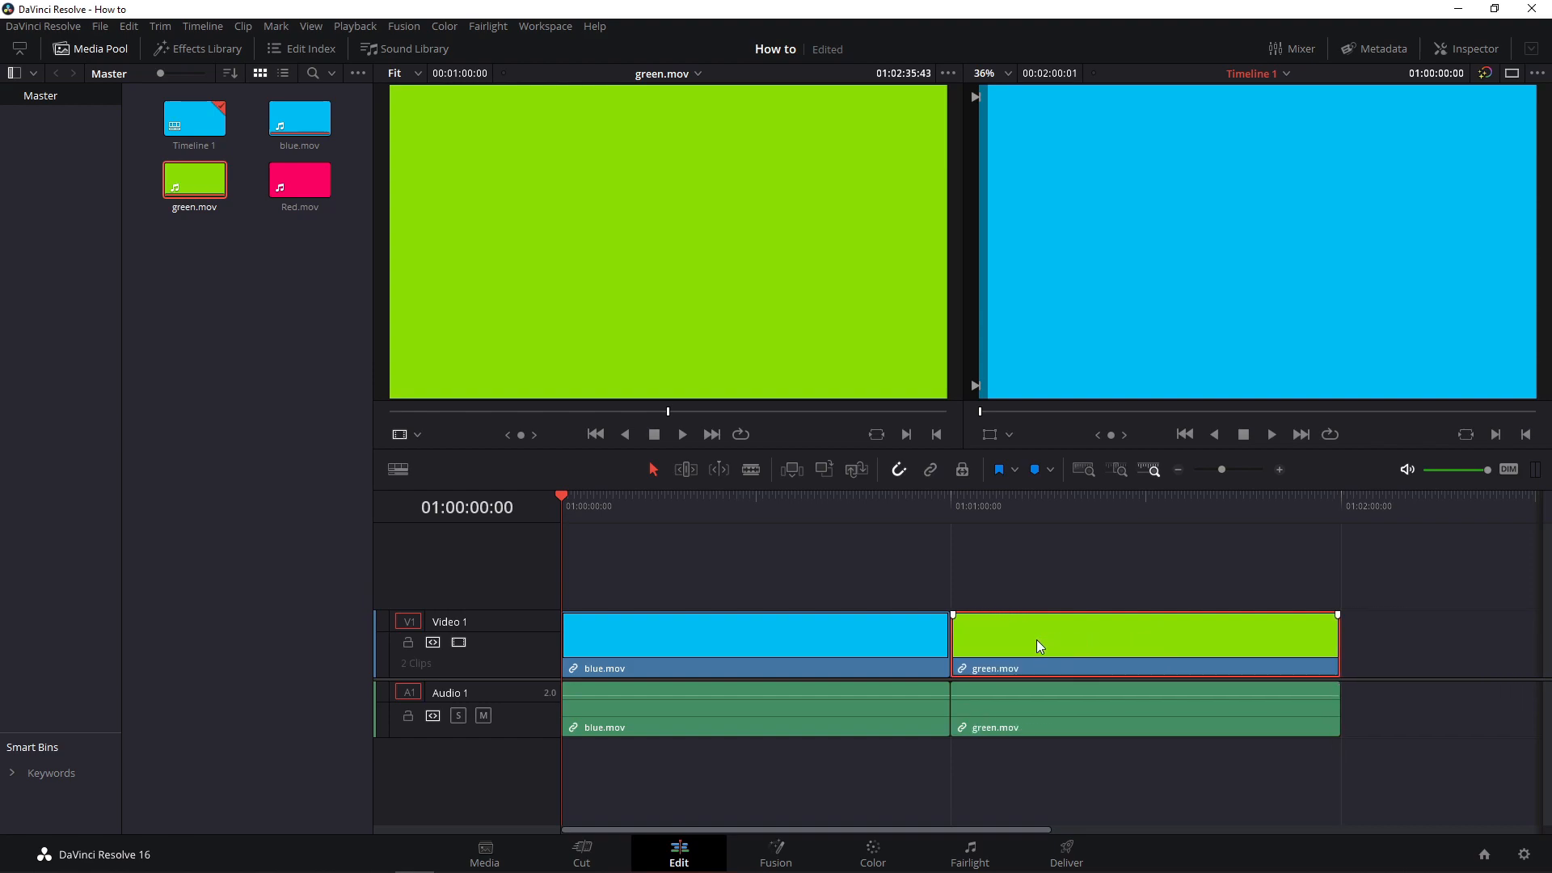
left_click(1024, 714, "alt")
key("Delete")
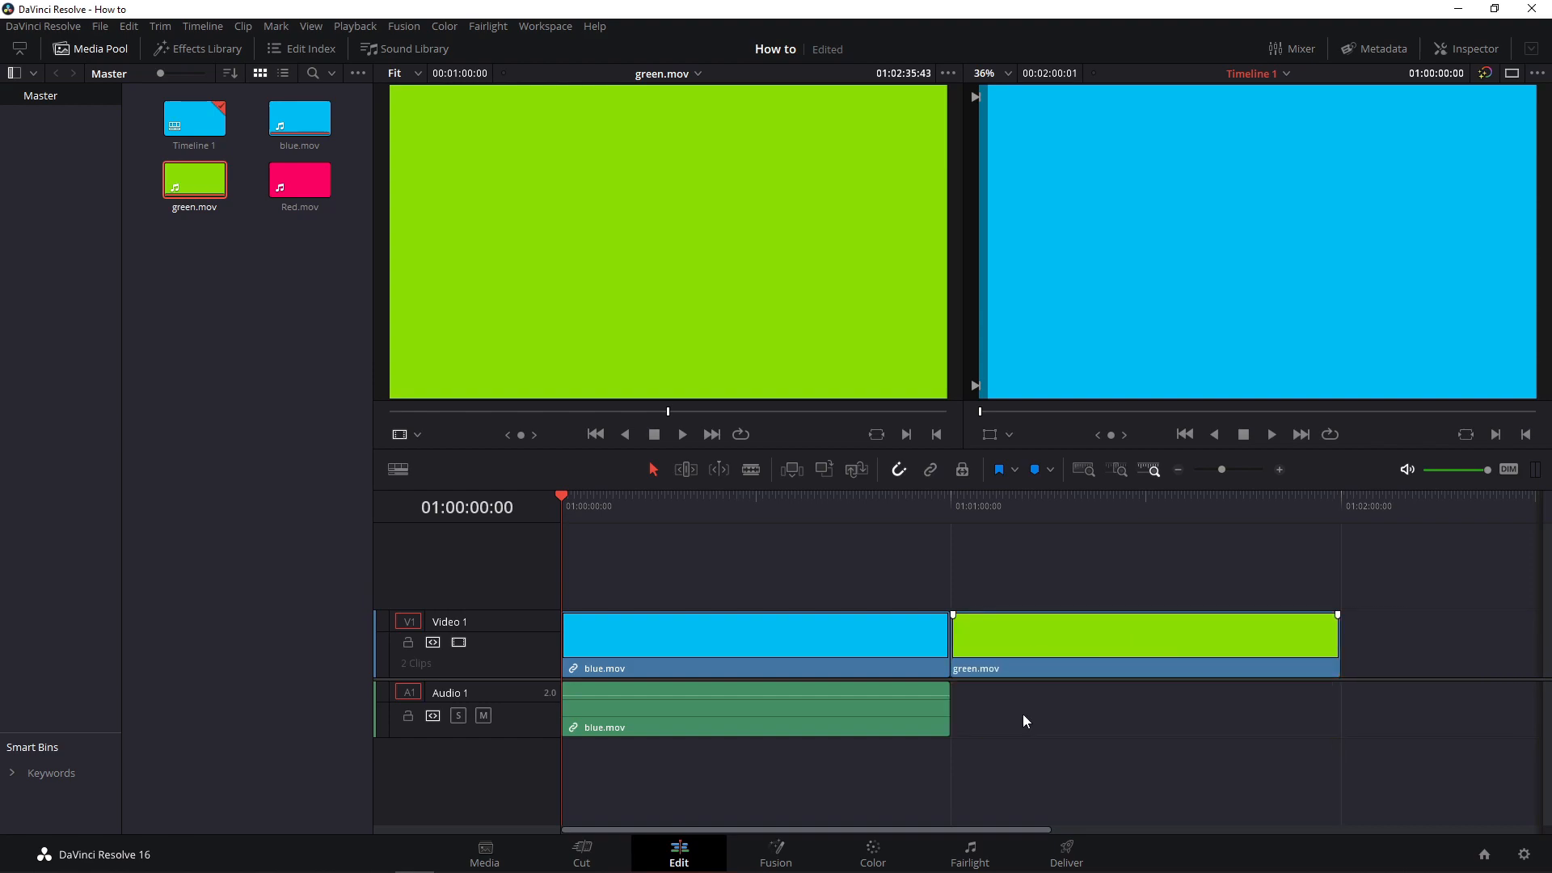
left_click(897, 713, "alt")
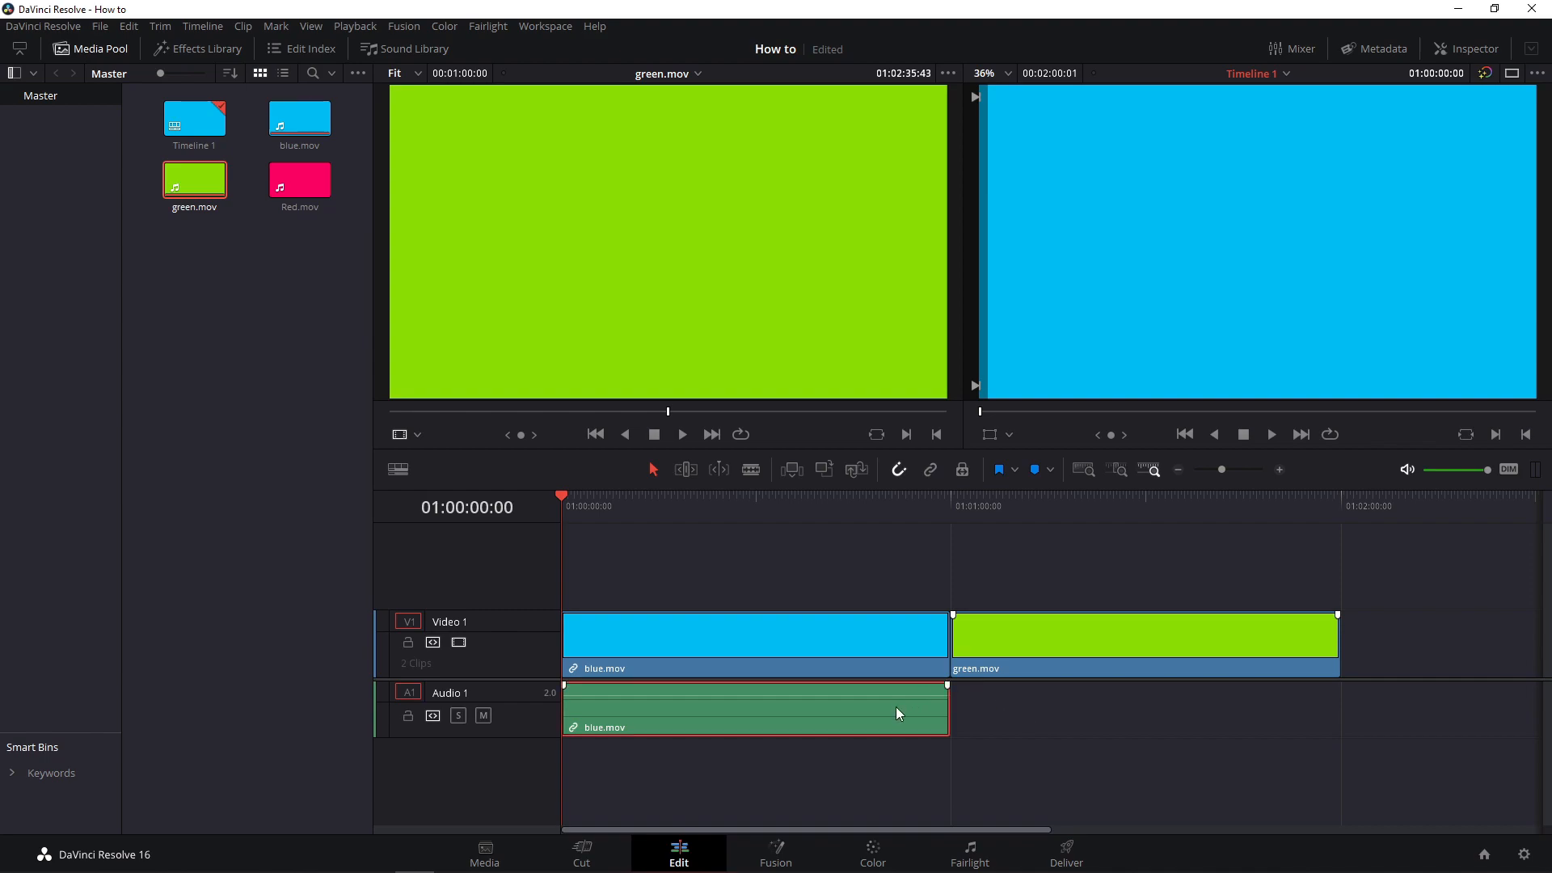
key("Delete")
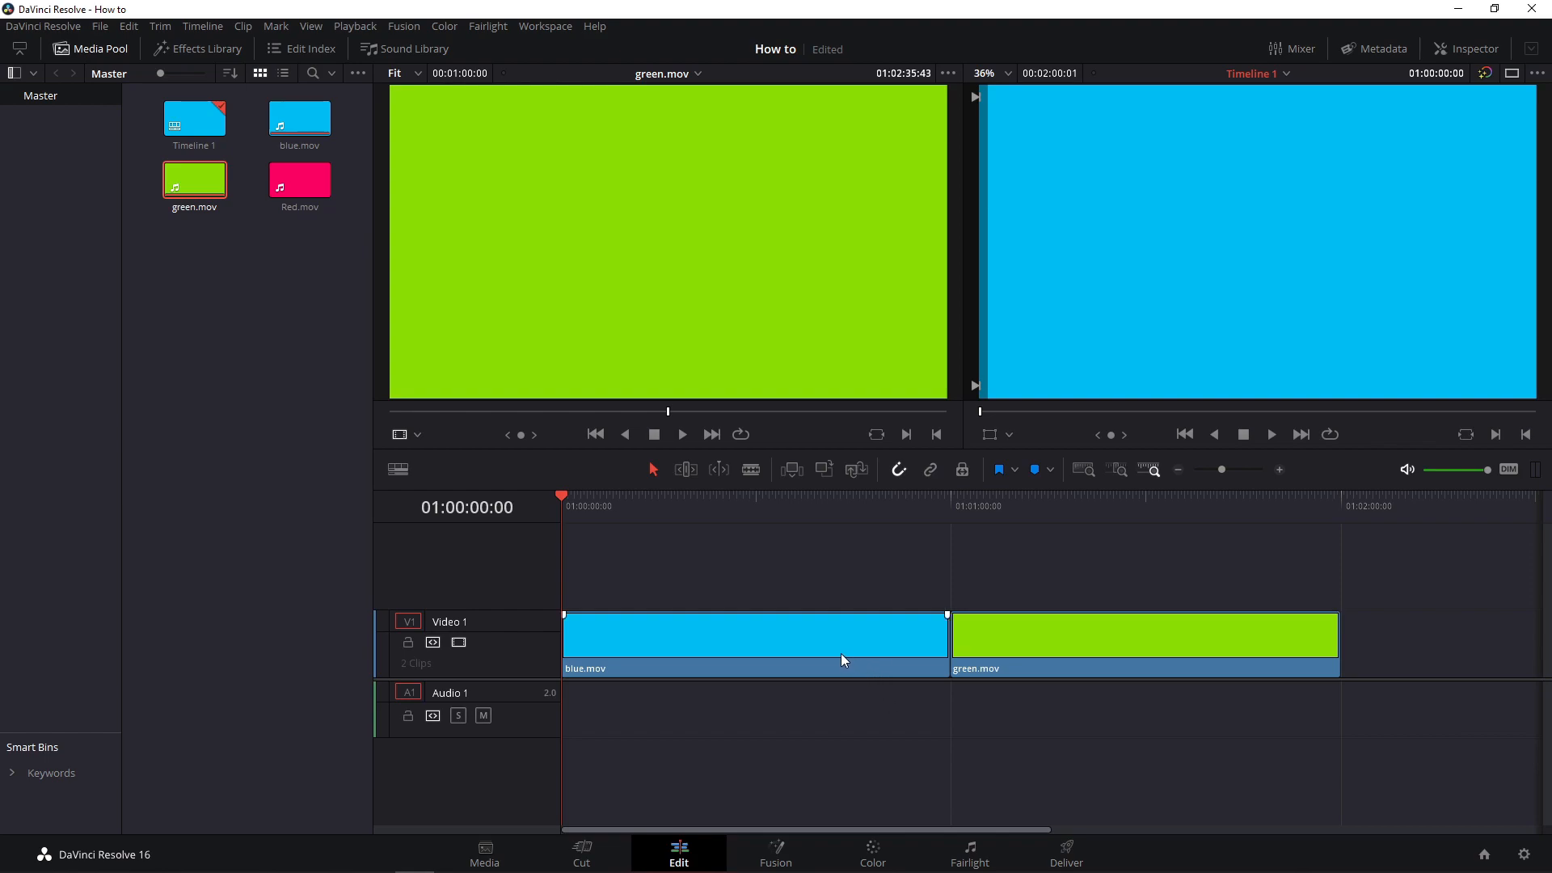
- Move green.mov up to Video 2 so it overlaps blue.mov from about 25 seconds, and play back the overlap
left_click(1046, 664)
left_click_drag(1045, 665, 816, 596)
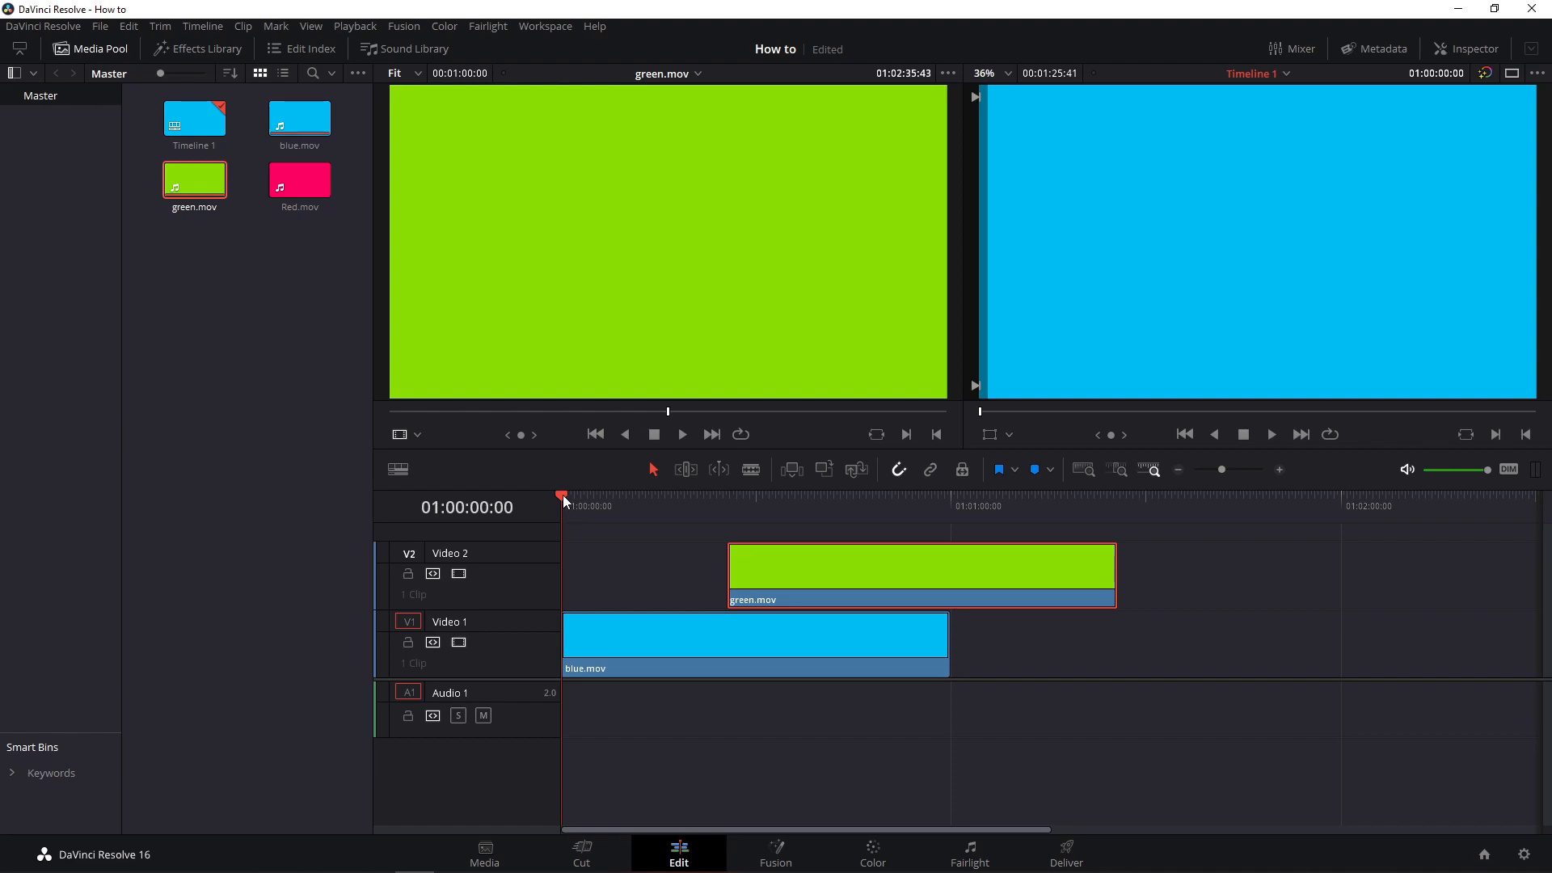
left_click_drag(566, 496, 705, 507)
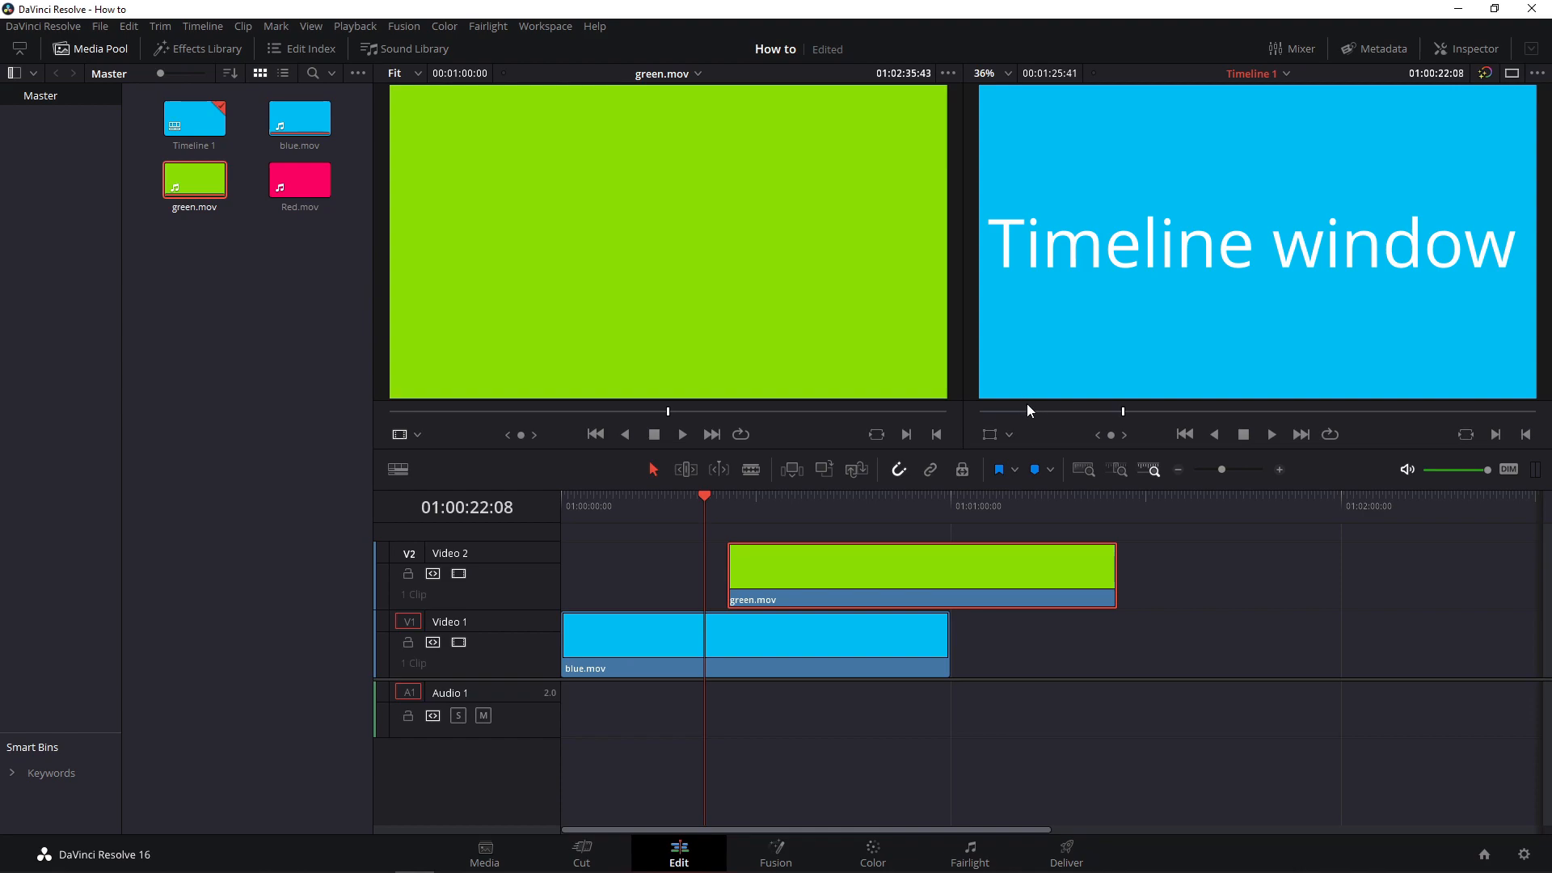
left_click(1273, 440)
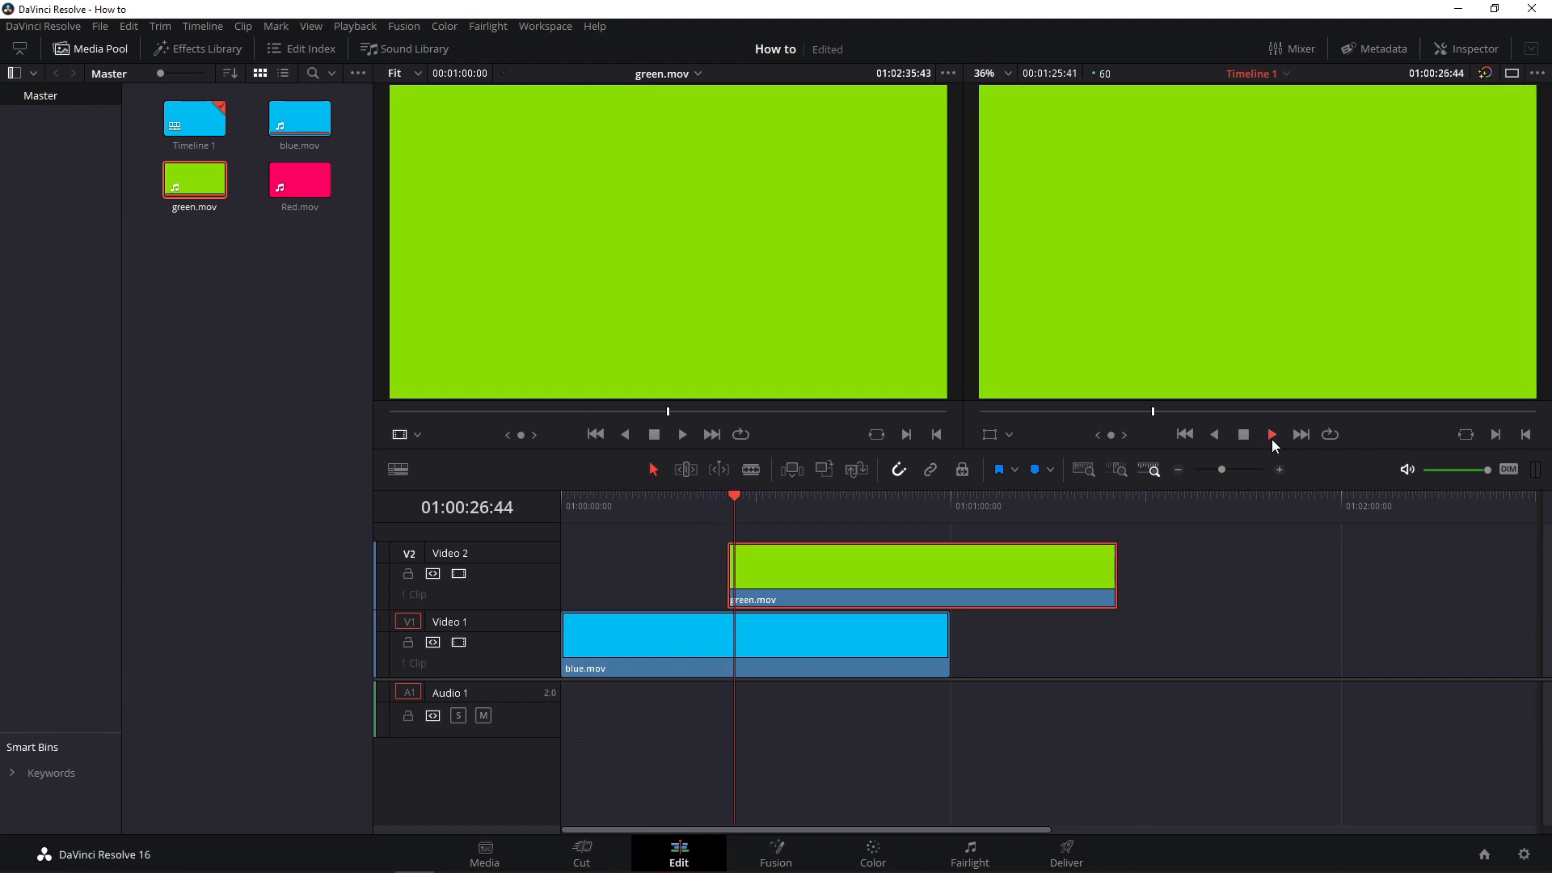
left_click(1248, 438)
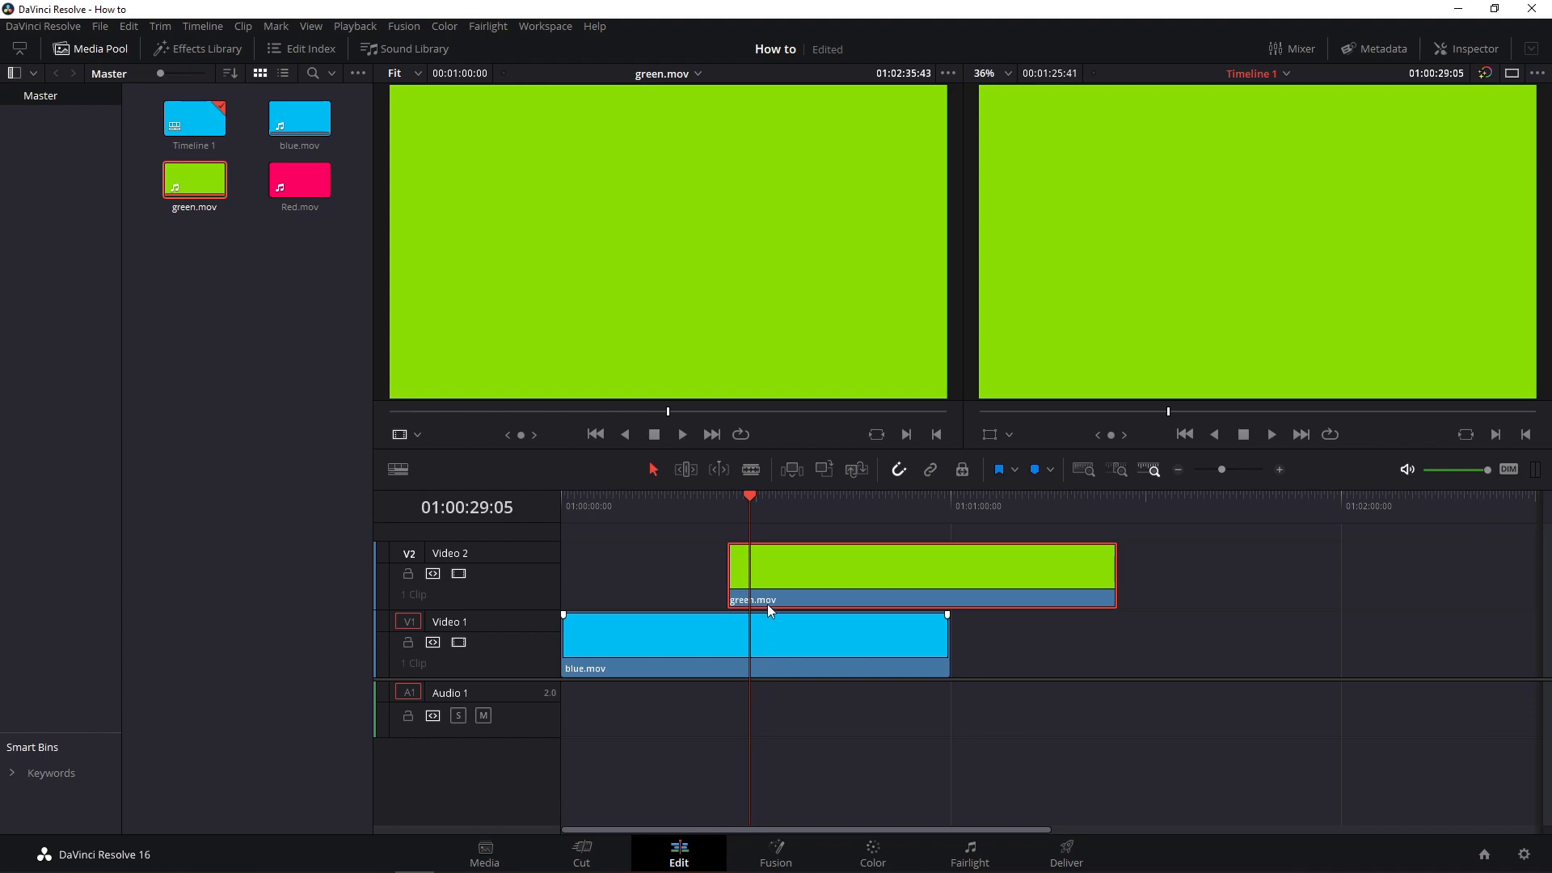
- Place Red.mov on Video 3 above green.mov, starting at the same time, and play back the stacked clips
left_click_drag(300, 179, 710, 512)
key("space")
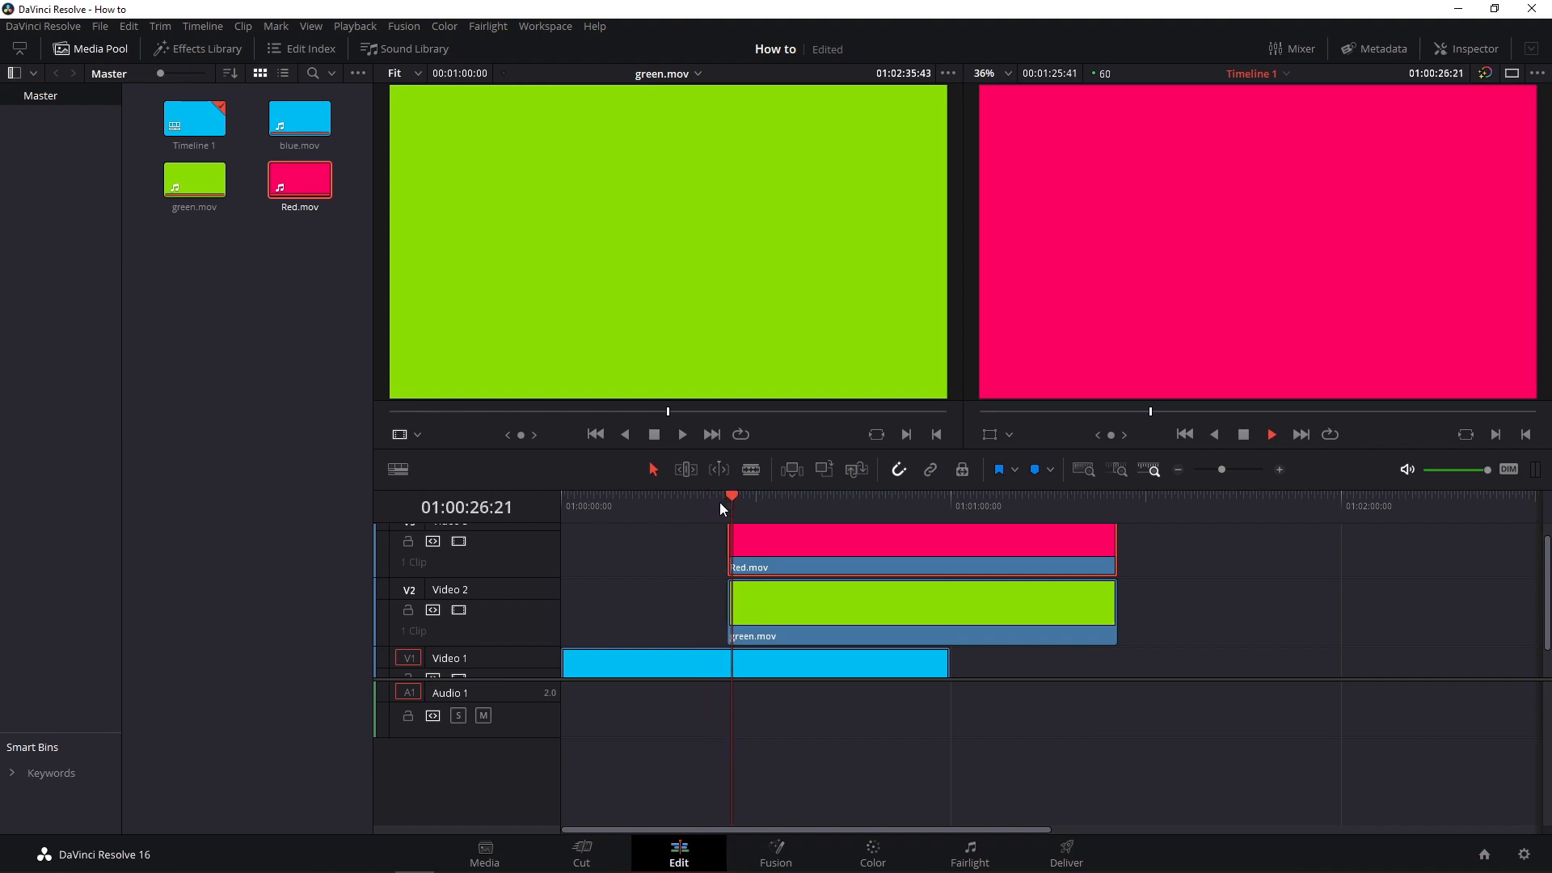
key("space")
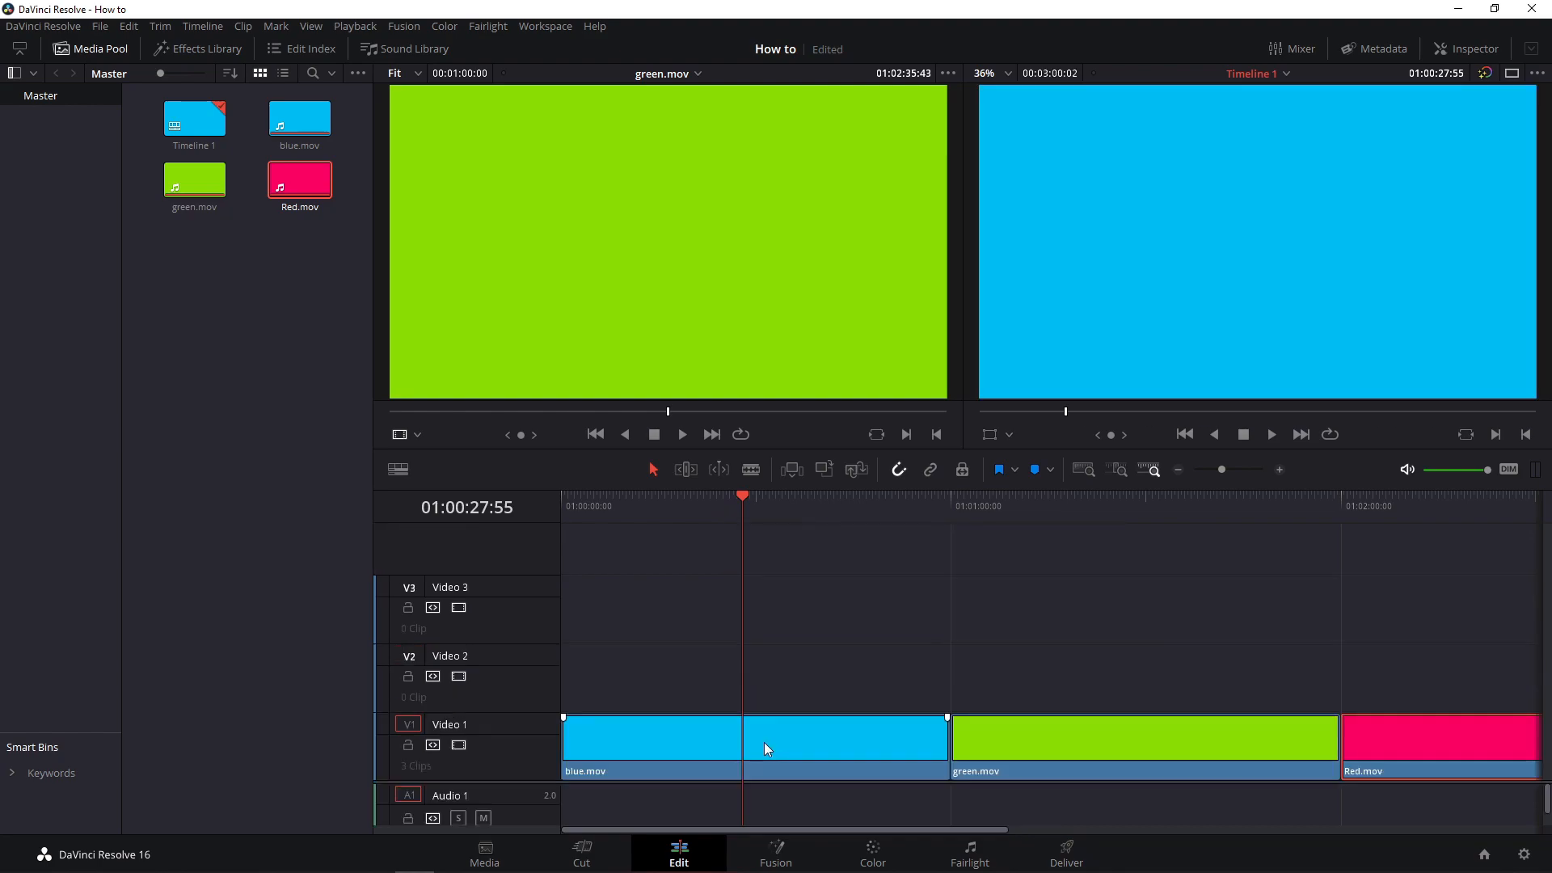
- Try to trim the end of the blue.mov clip on Video 1
left_click(764, 742)
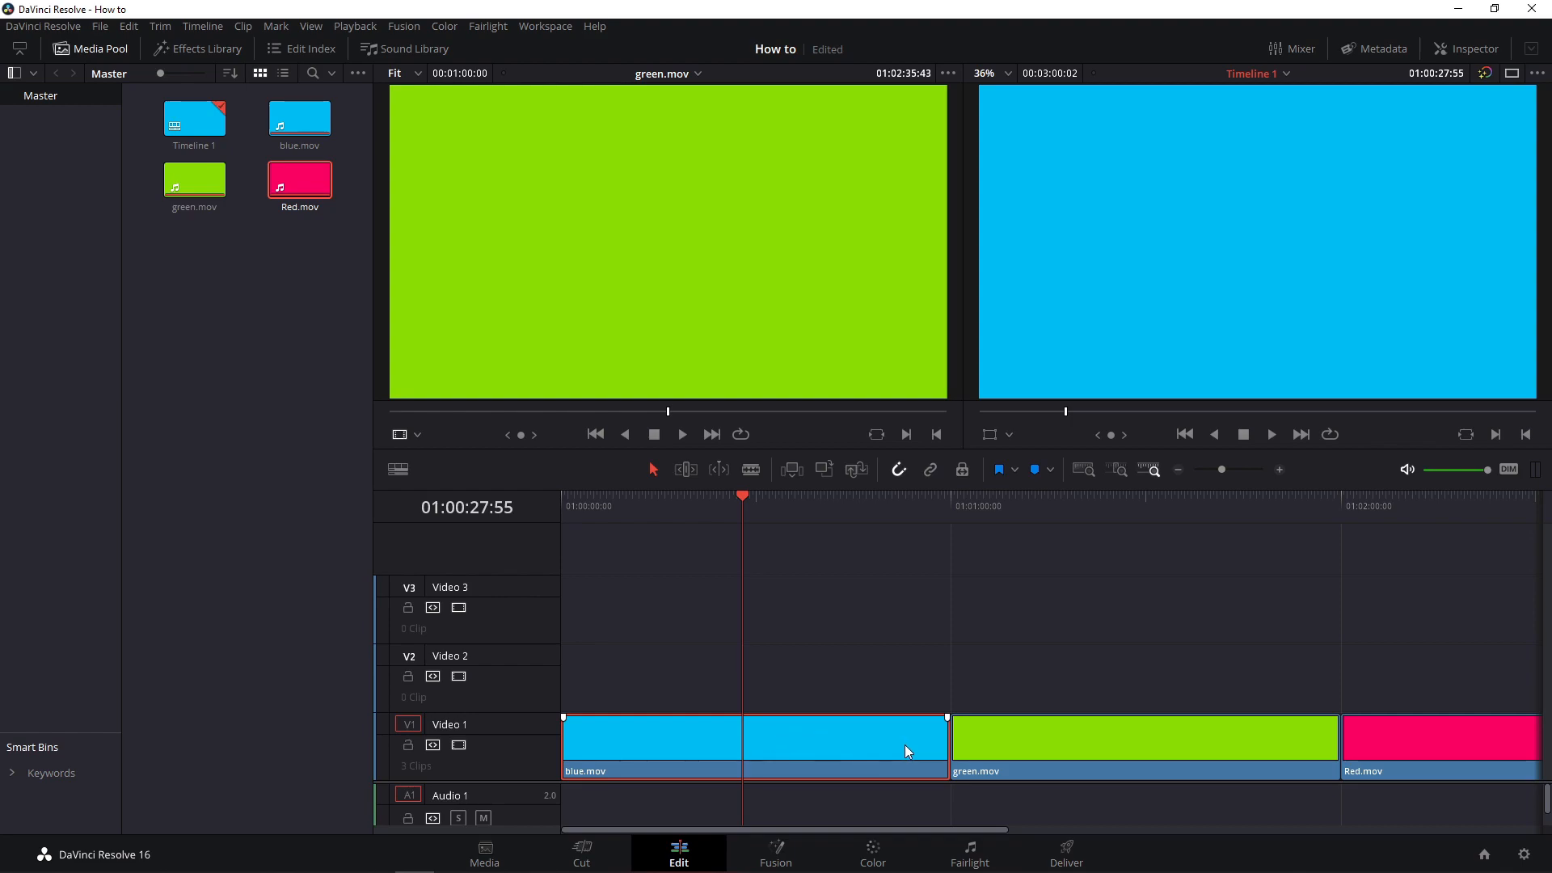
left_click(942, 745)
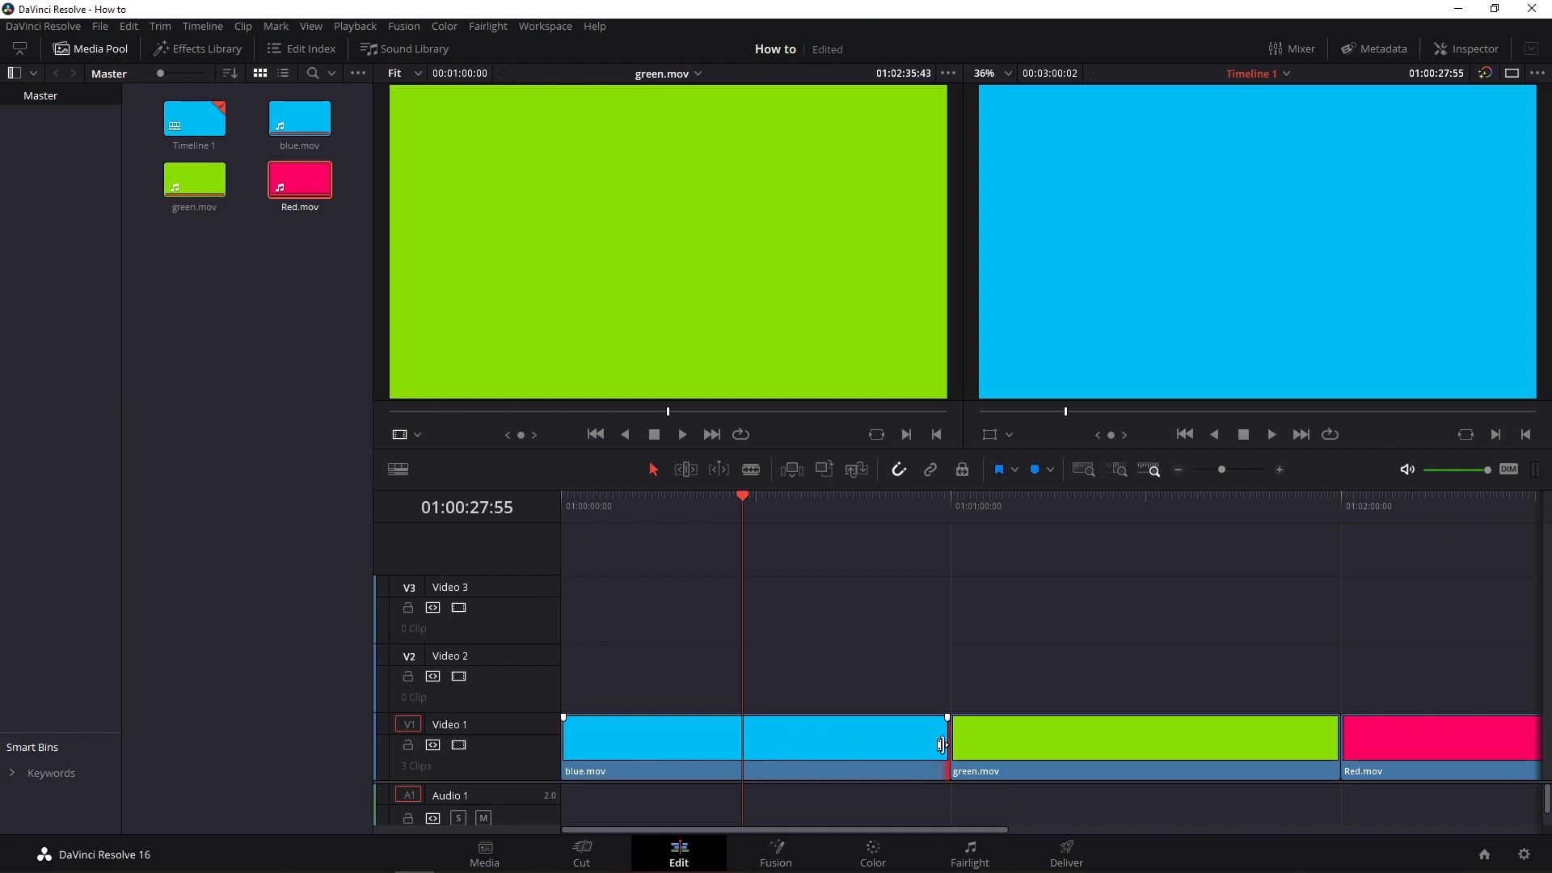
mouse_move(942, 745)
left_mouse_down()
mouse_move(739, 746)
mouse_move(940, 751)
left_mouse_up()
- Split blue.mov with the blade at 01:00:27:55 and delete its second part from the timeline
left_click(758, 474)
left_click(756, 729)
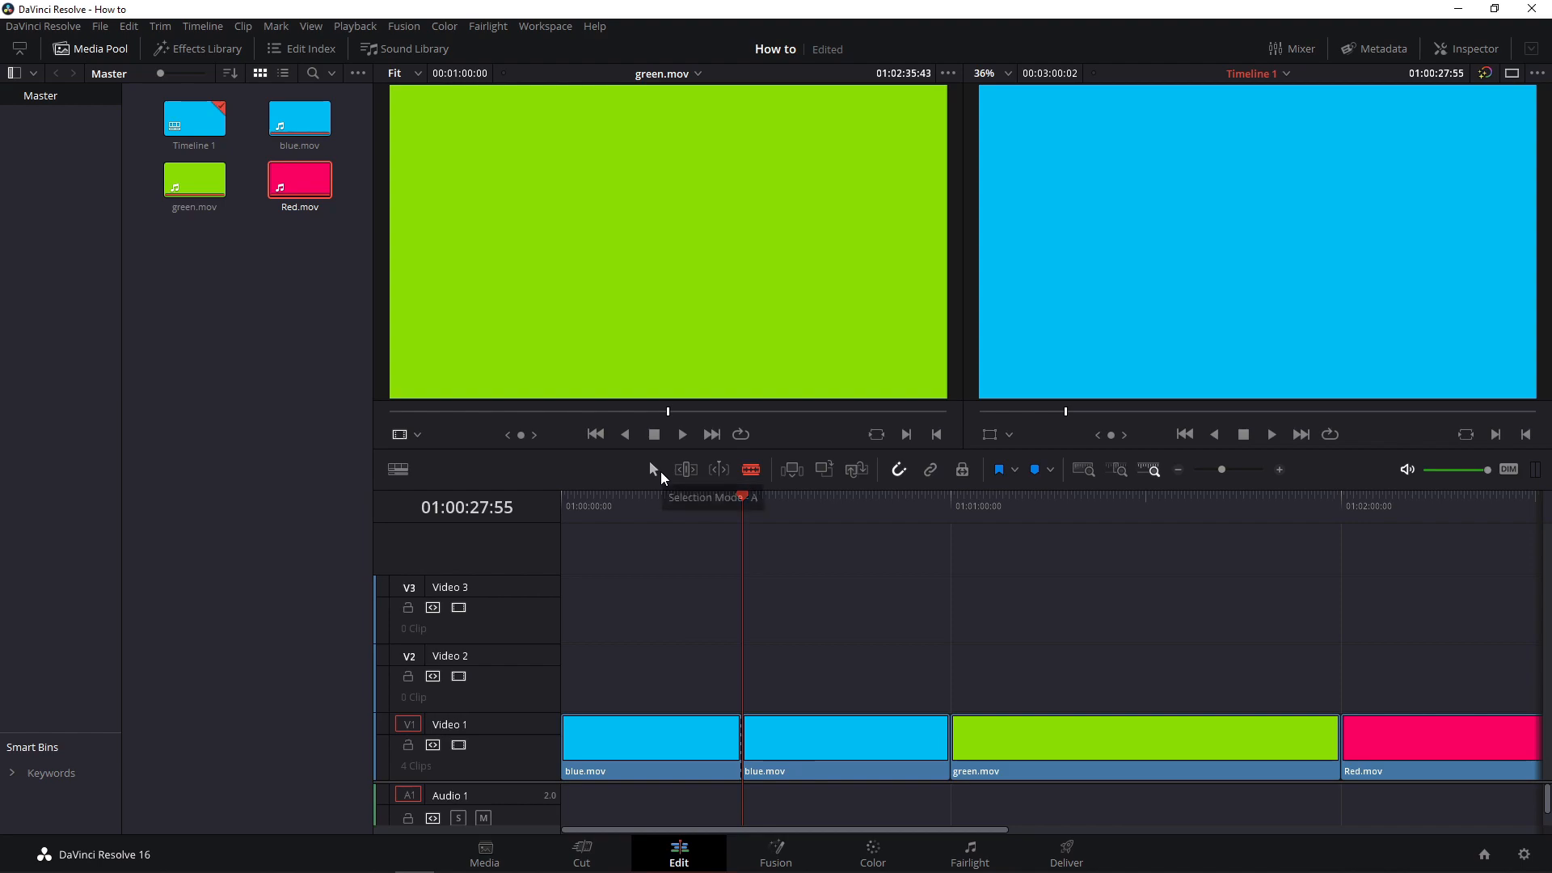
left_click(661, 477)
left_click_drag(734, 498, 723, 498)
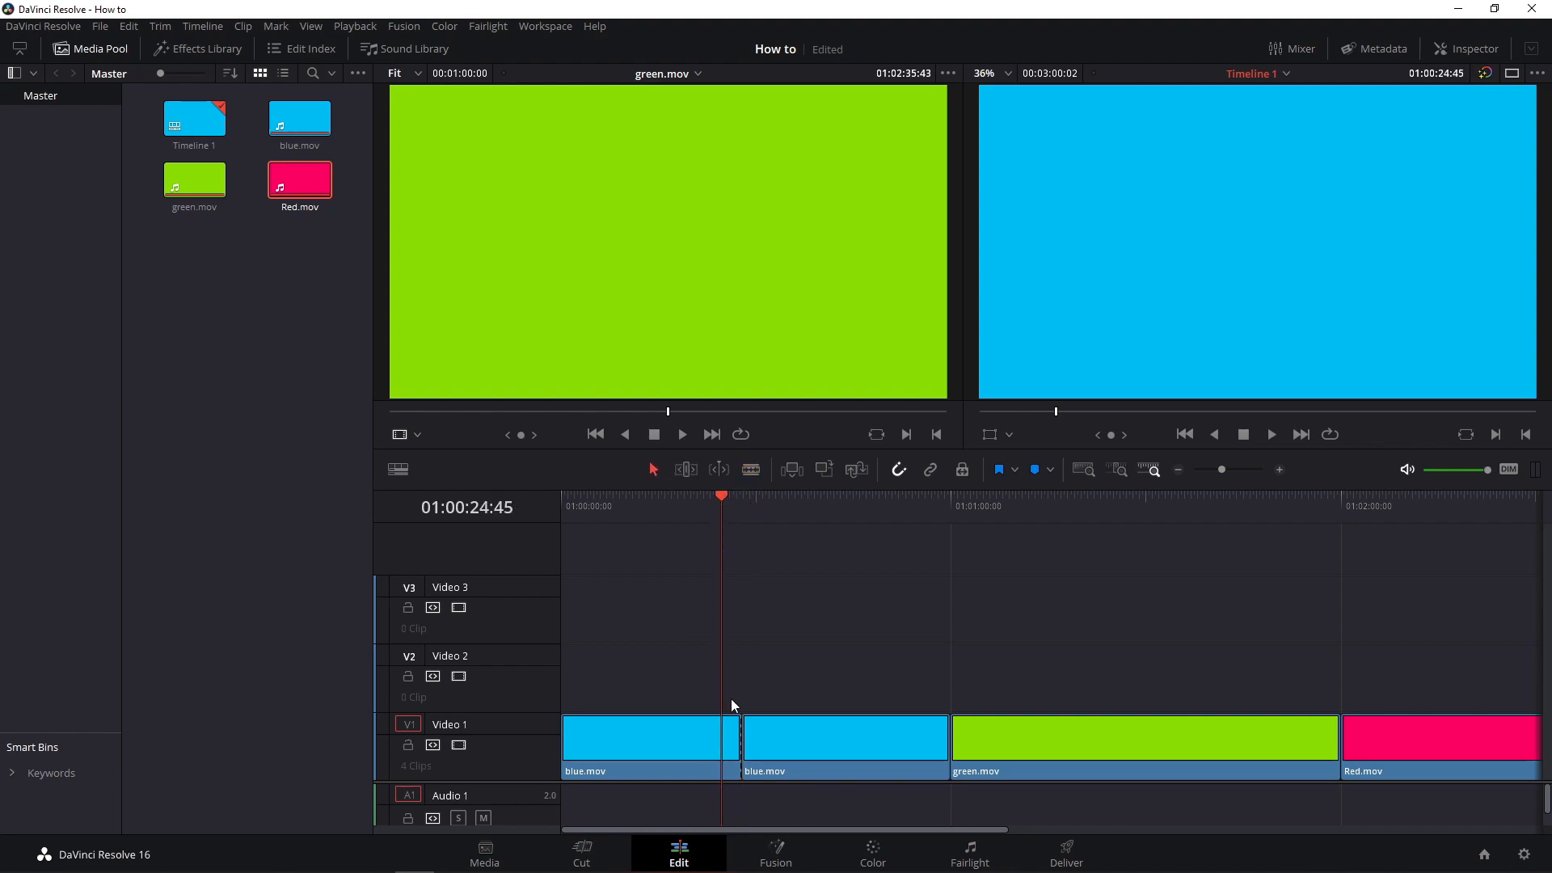
left_click_drag(774, 736, 785, 686)
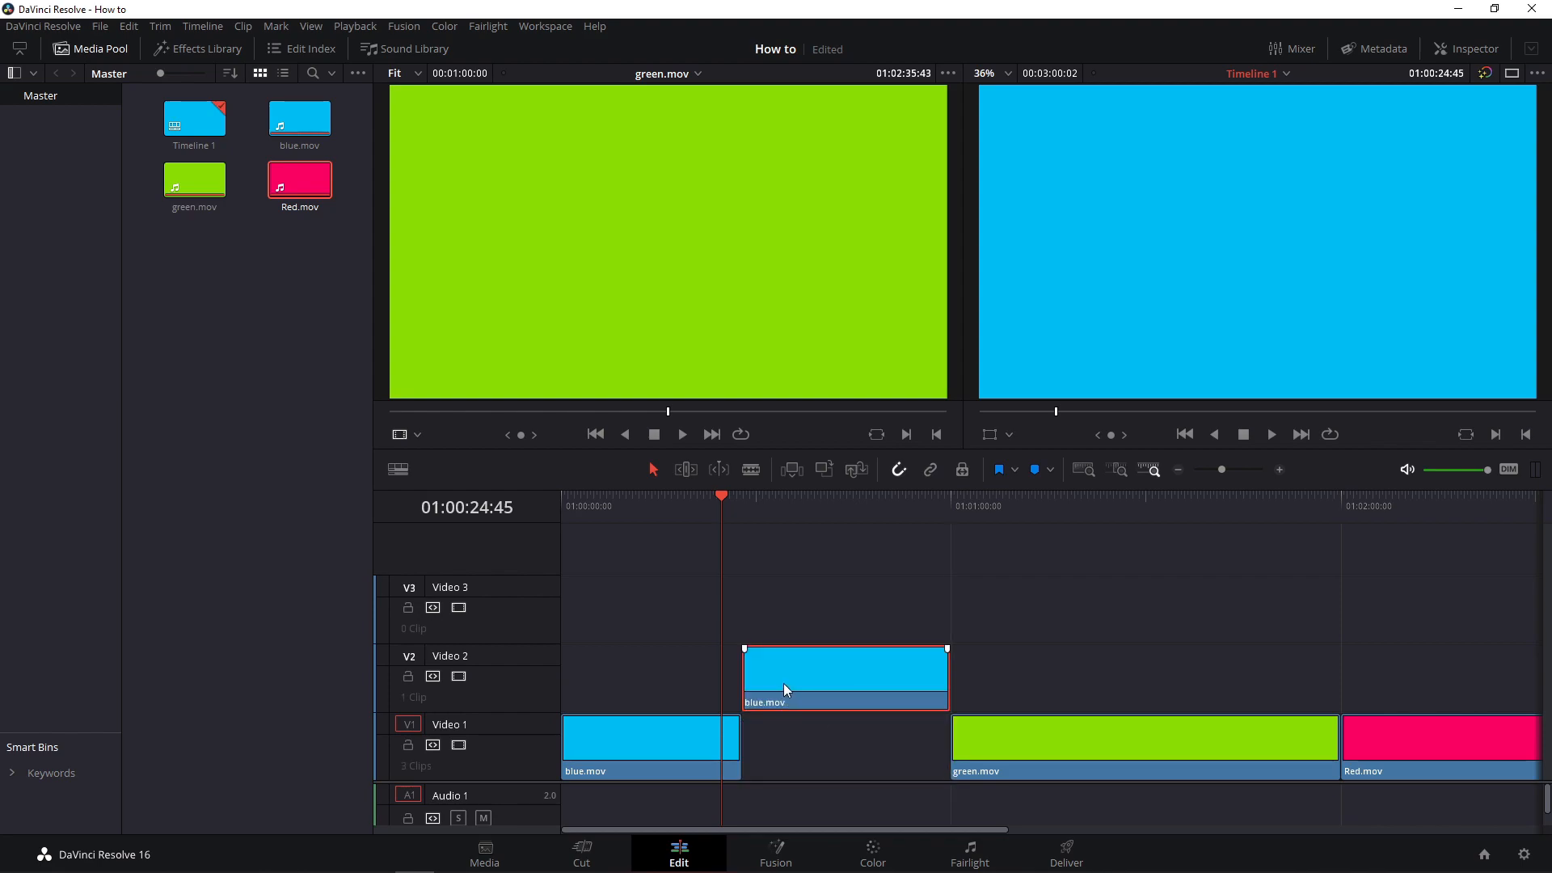
key("Delete")
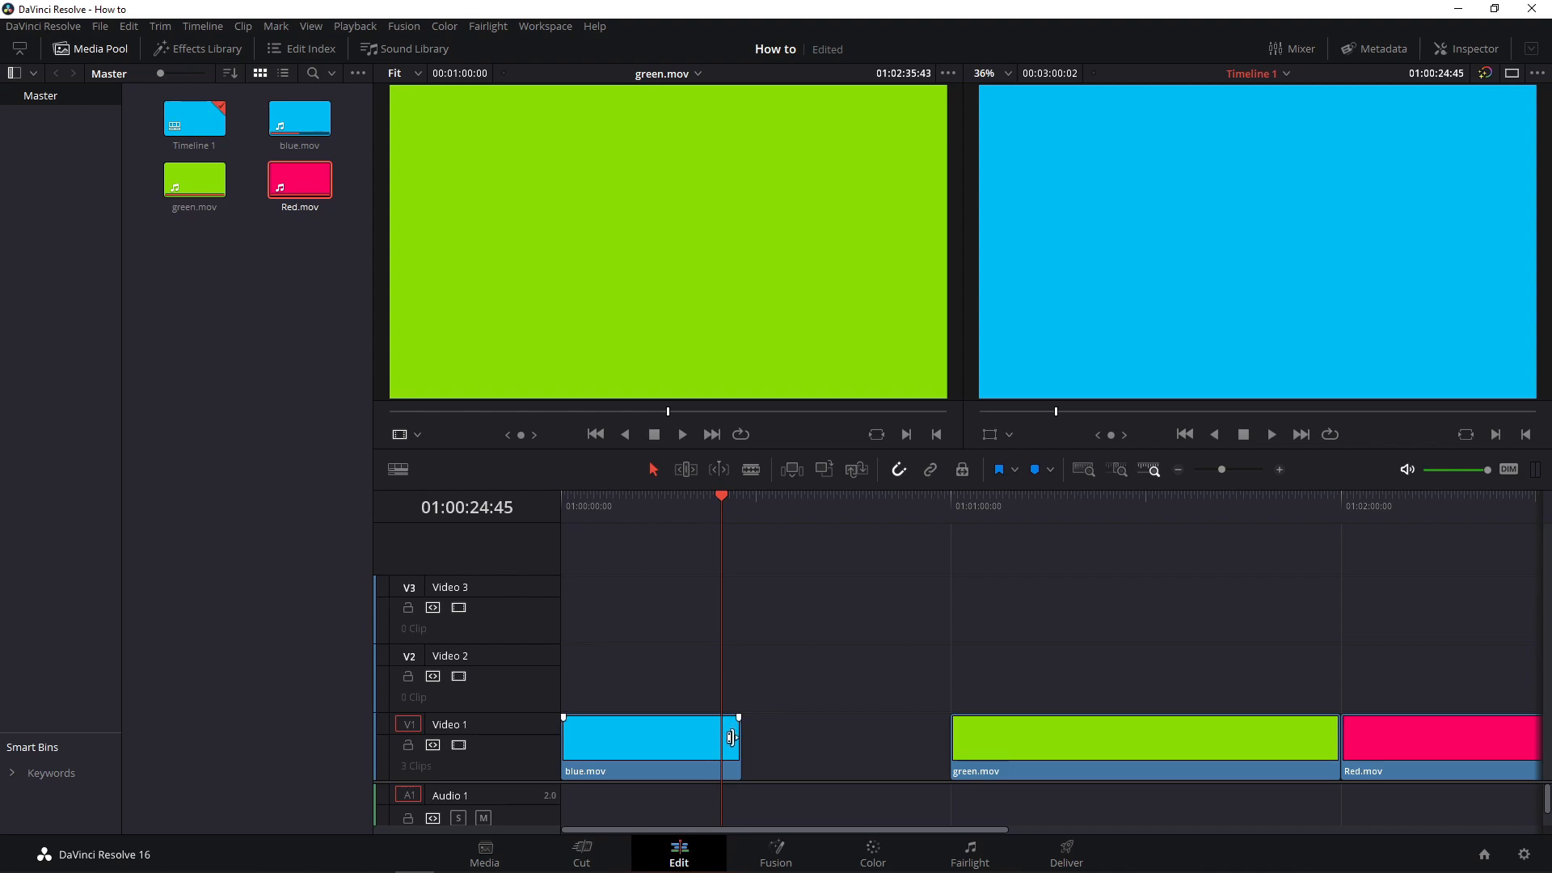
- Set the duration of the blue.mov clip on Video 1 to 30 seconds (3000)
right_click(730, 751)
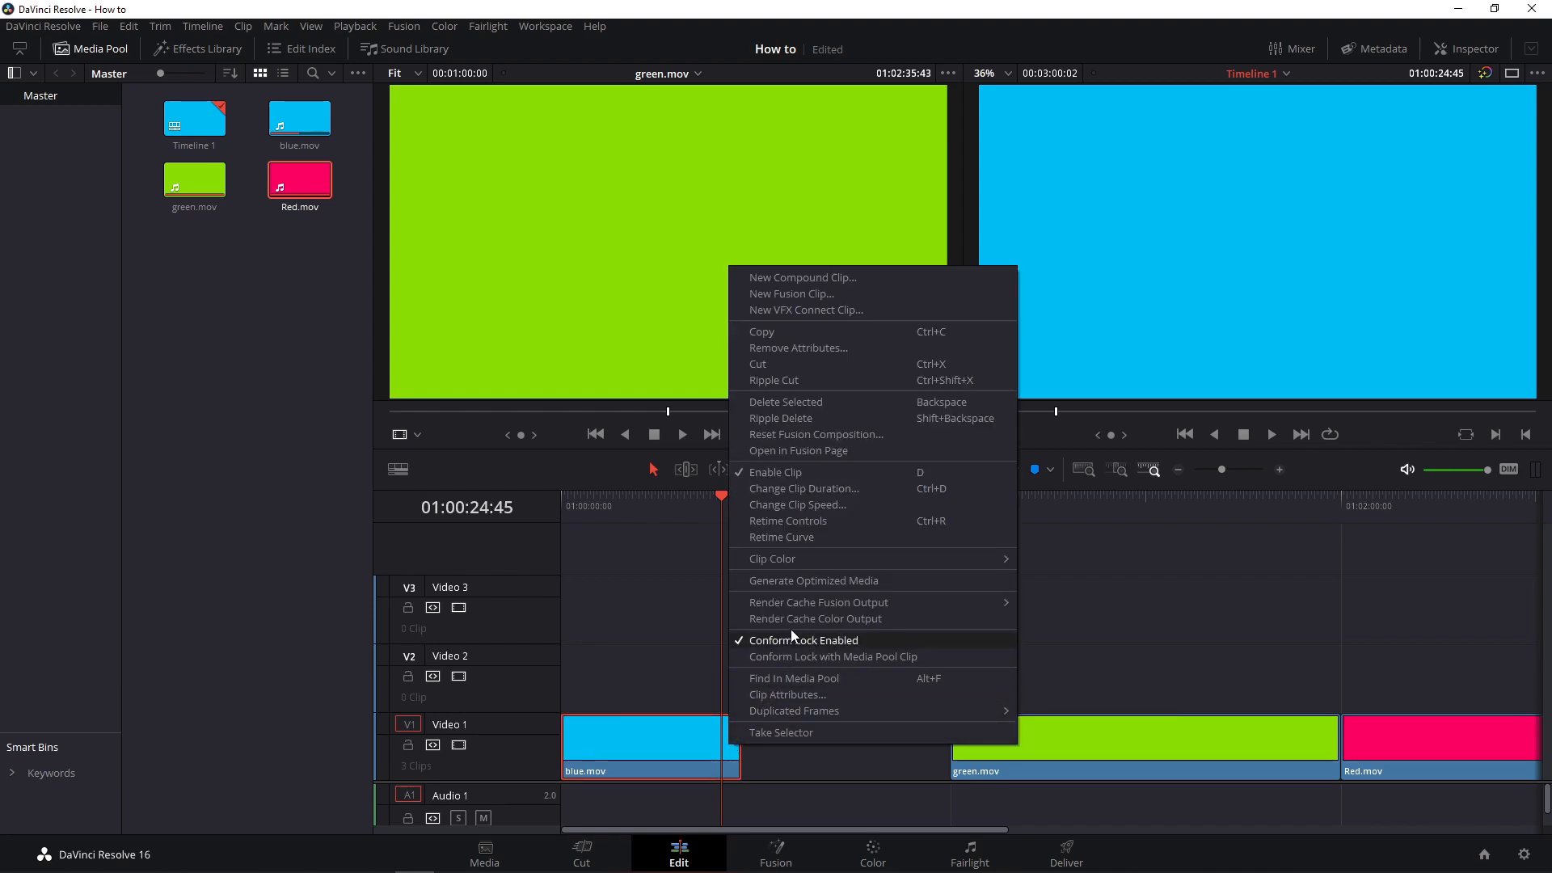
left_click(821, 487)
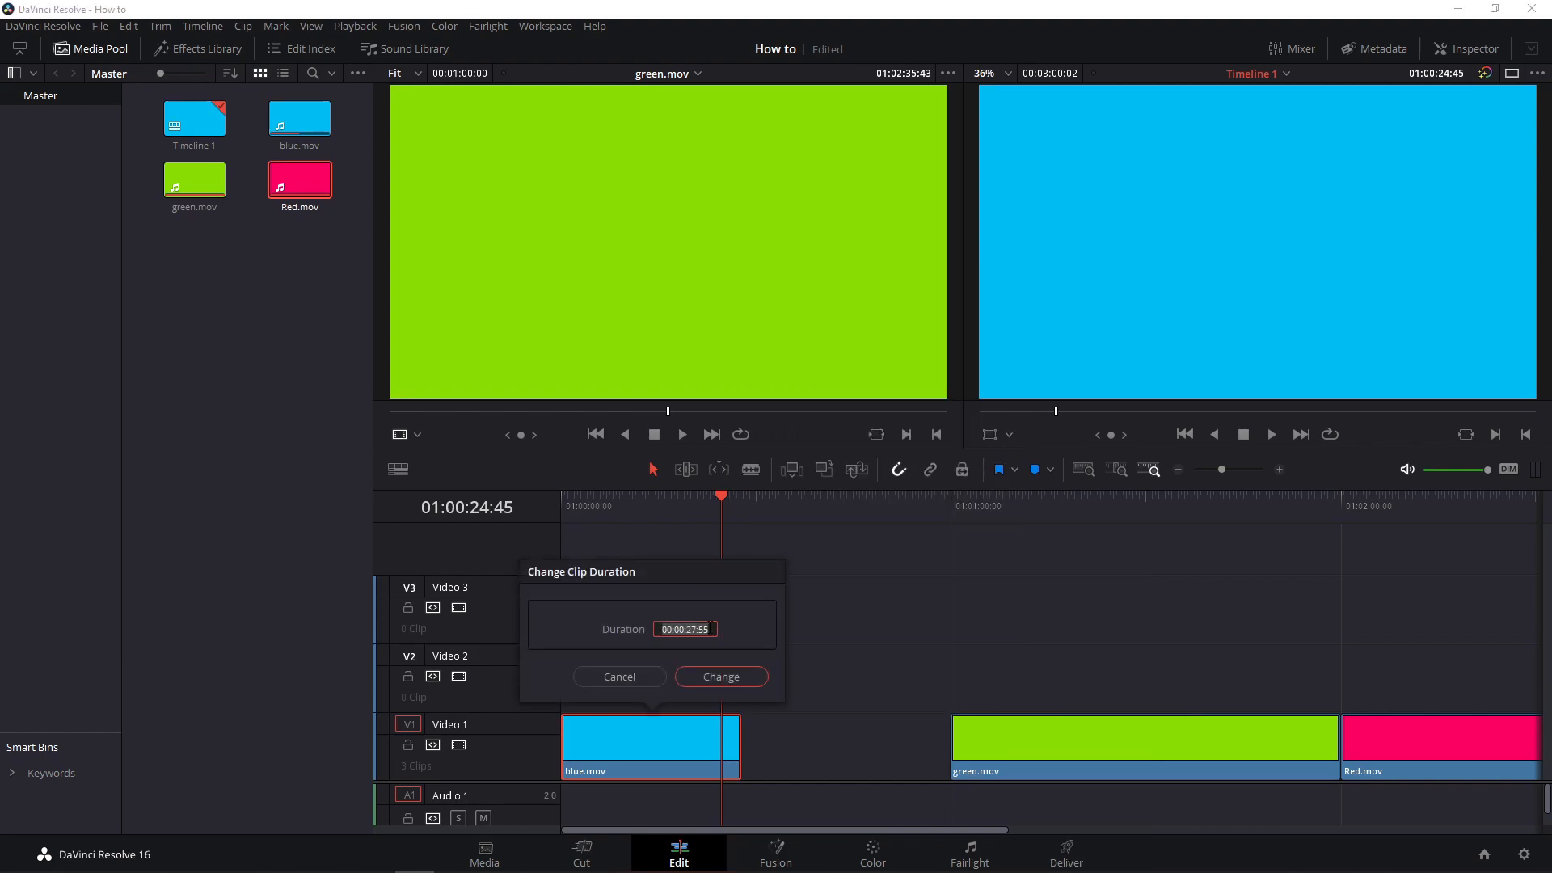
left_click(698, 629)
double_click(698, 629)
left_click(698, 629)
type("3000")
left_click(722, 679)
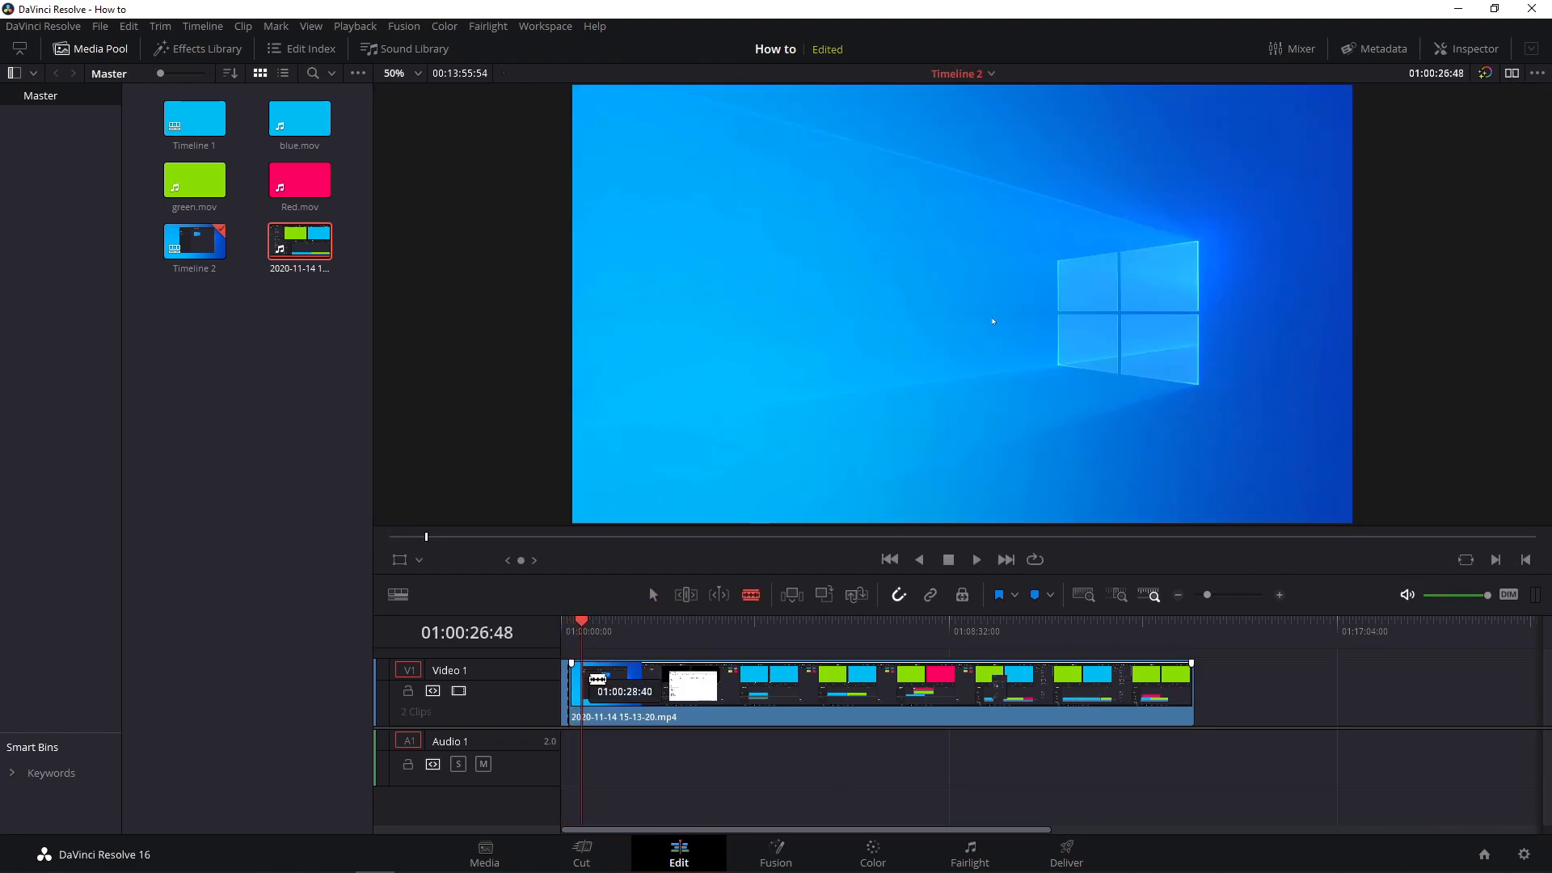
left_click(572, 630)
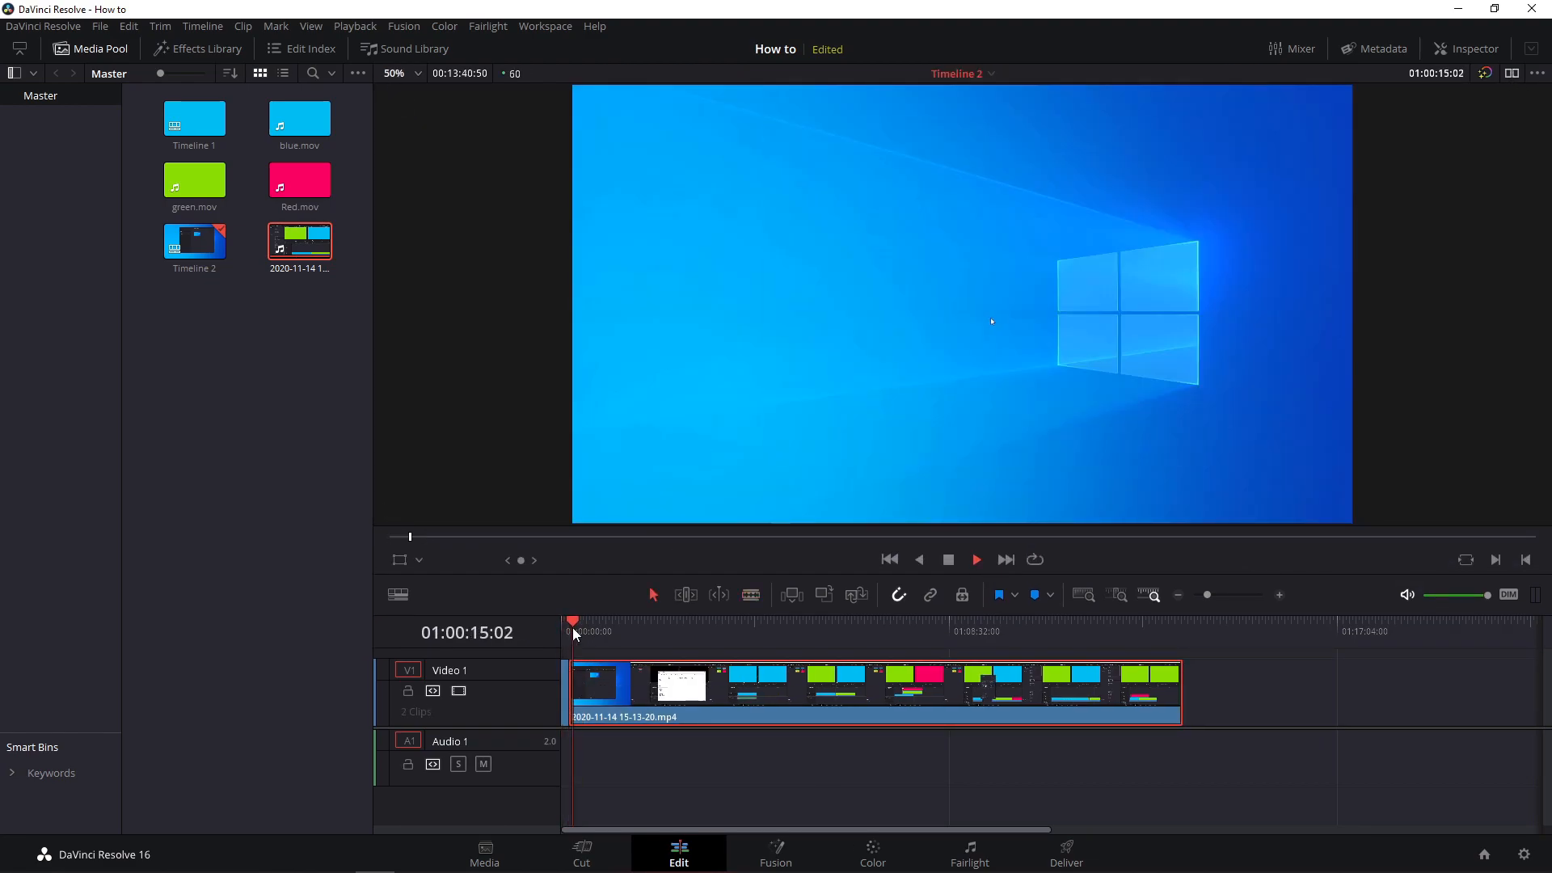
left_click_drag(572, 627, 605, 630)
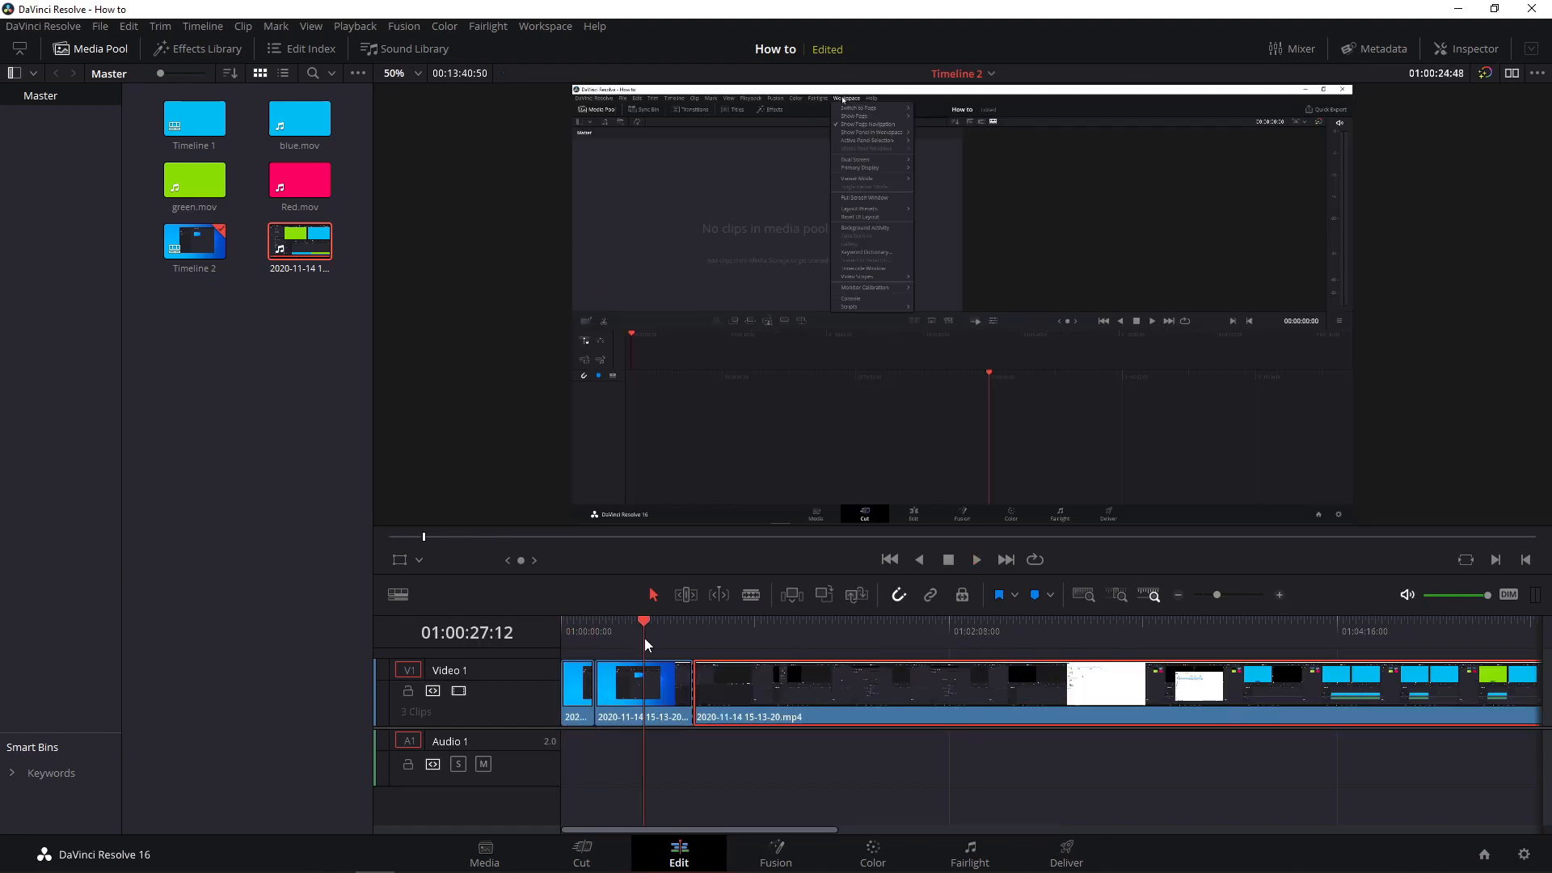
left_click_drag(645, 645, 745, 639)
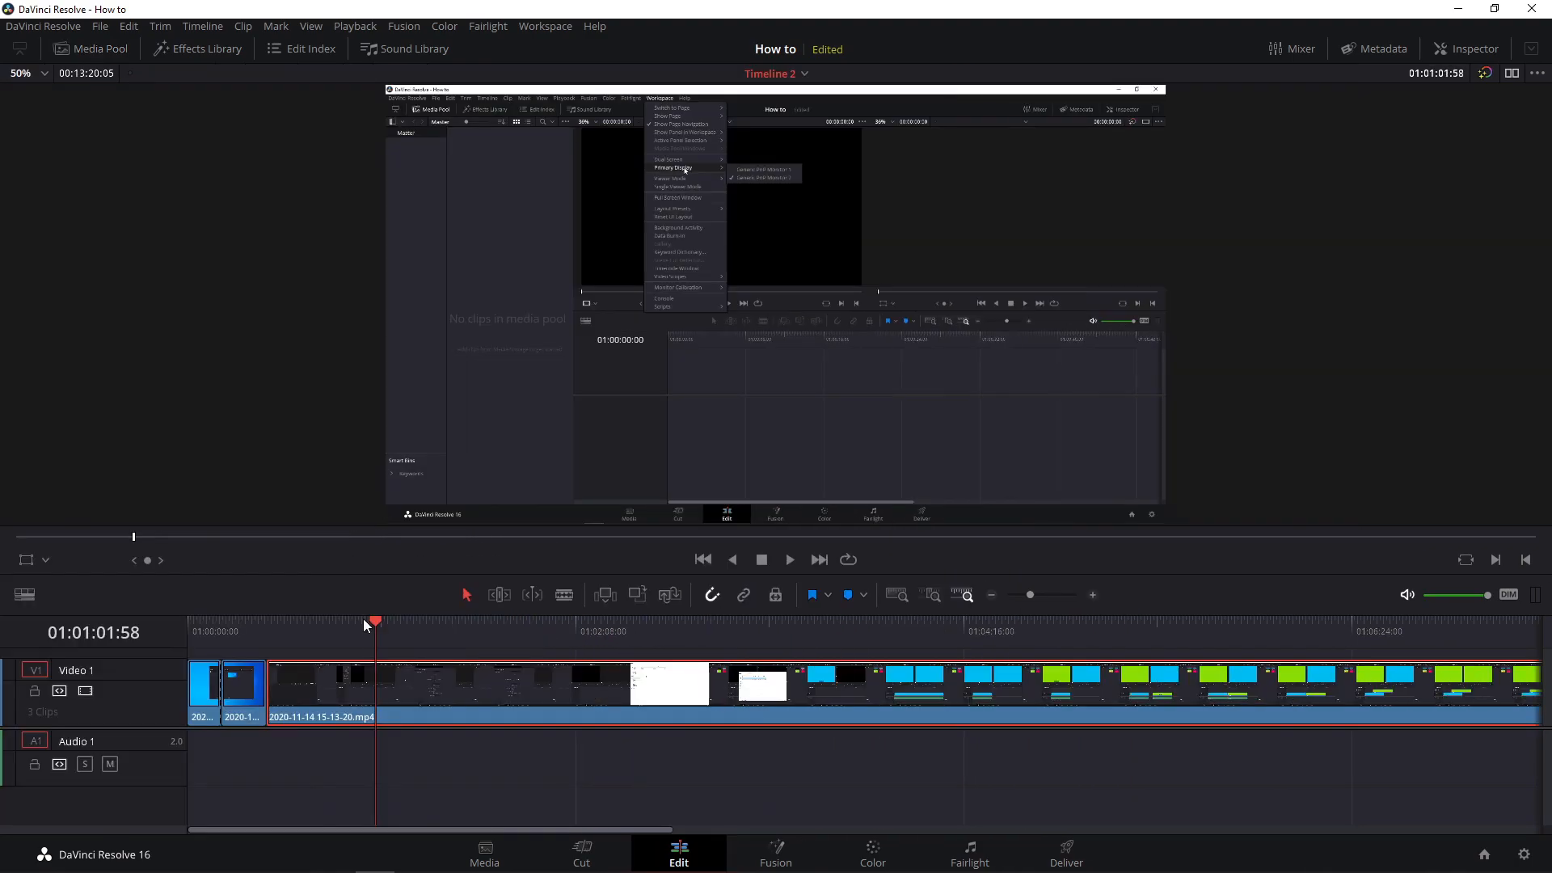
left_click_drag(363, 621, 178, 602)
key("ctrl+b")
key("ctrl+b")
left_click(414, 679)
key("Delete")
key("space")
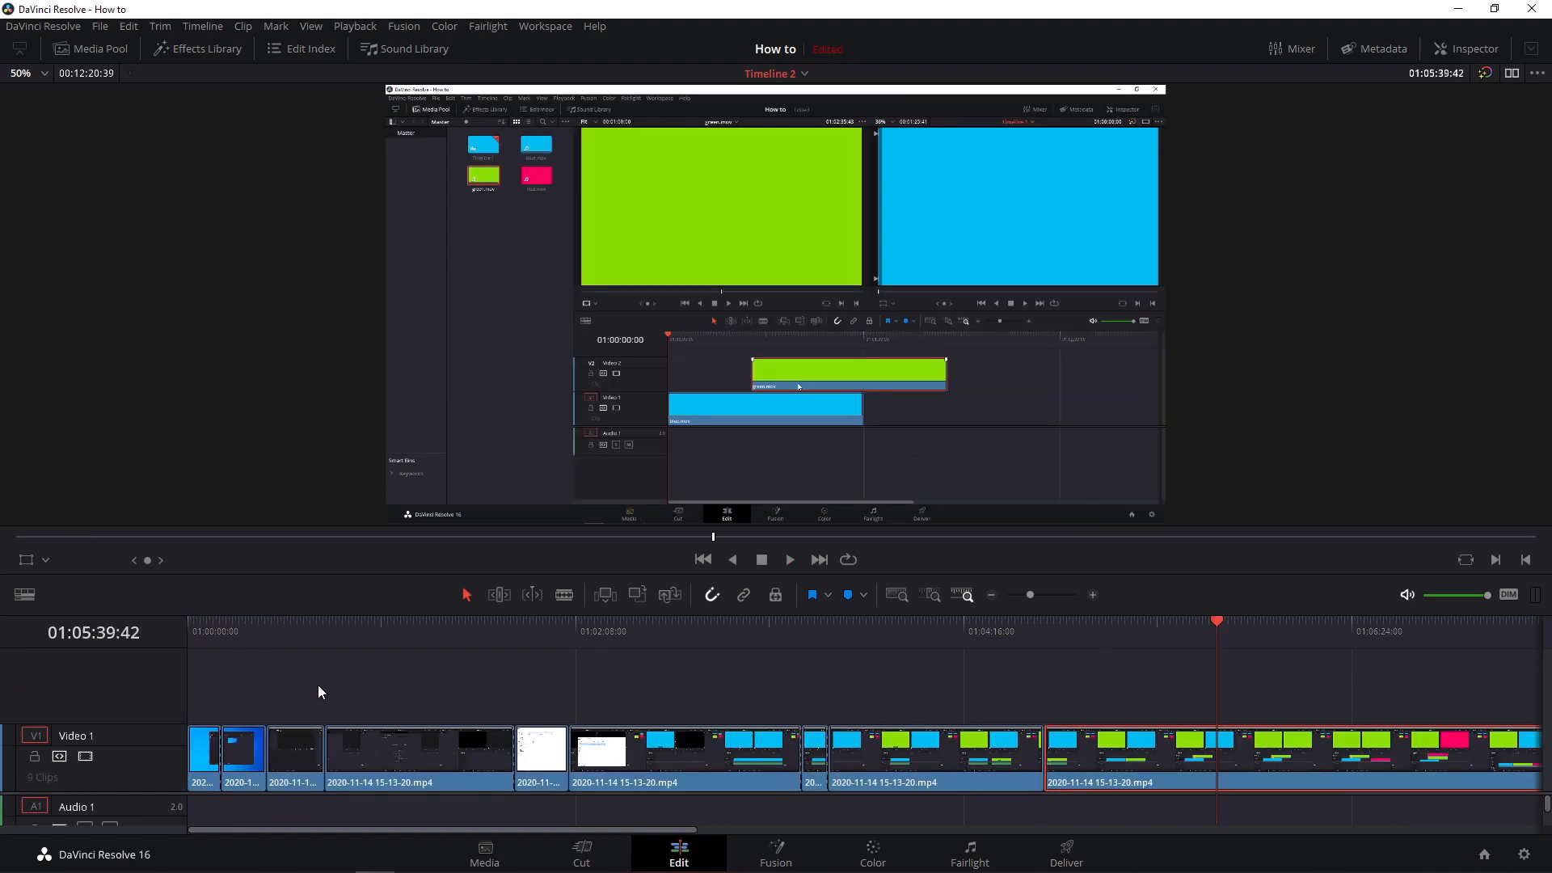
- Add a subtitle track to Timeline 2 and insert a subtitle on it at 01:05:39:42
right_click(113, 695)
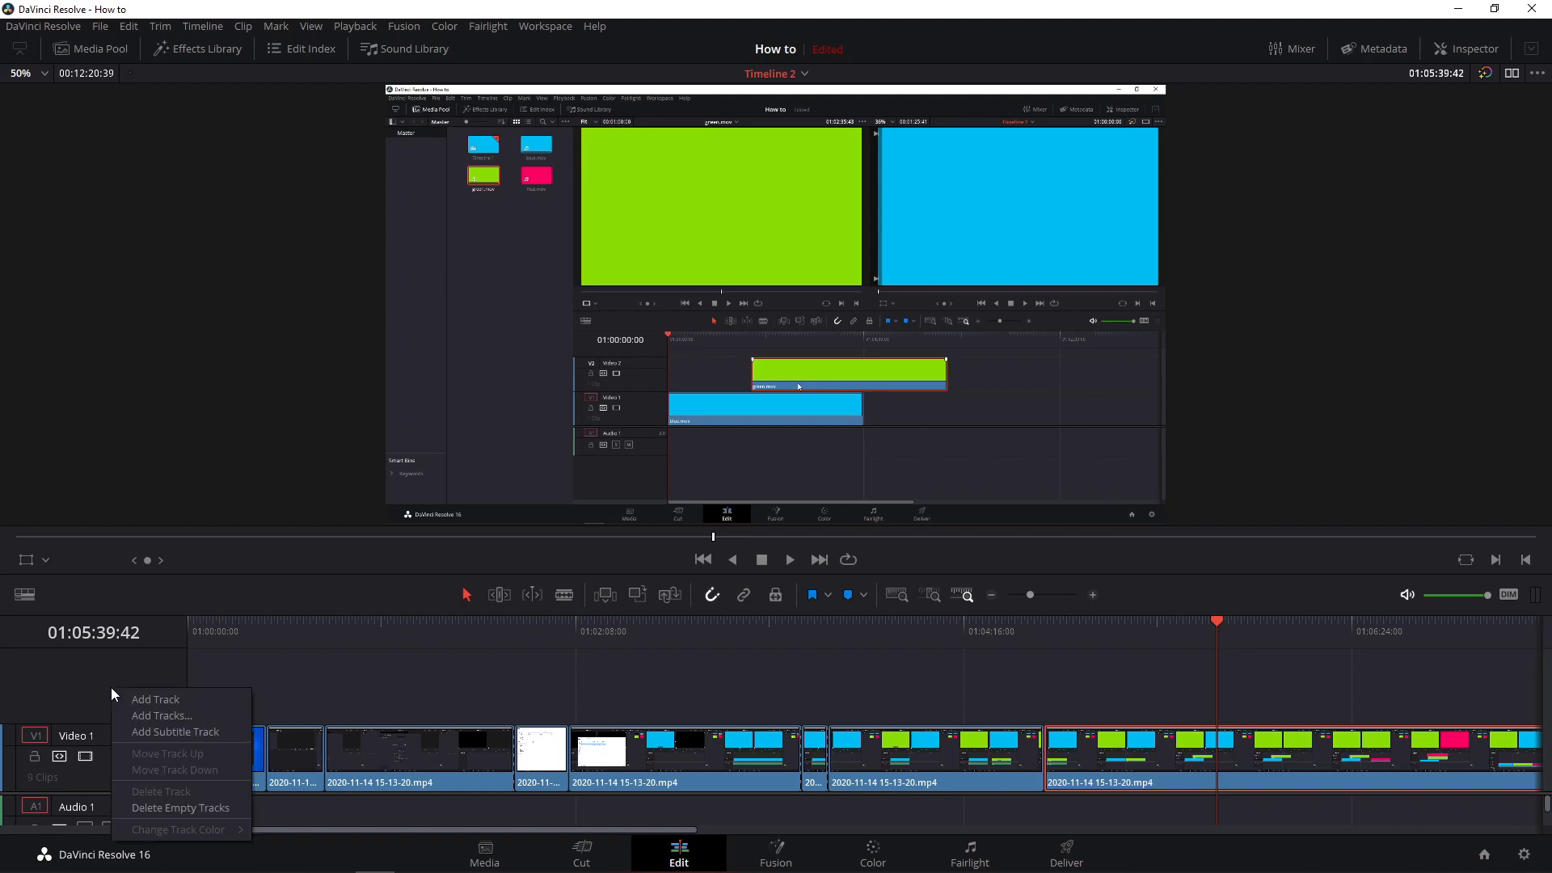
left_click(152, 730)
right_click(1229, 702)
left_click(1246, 712)
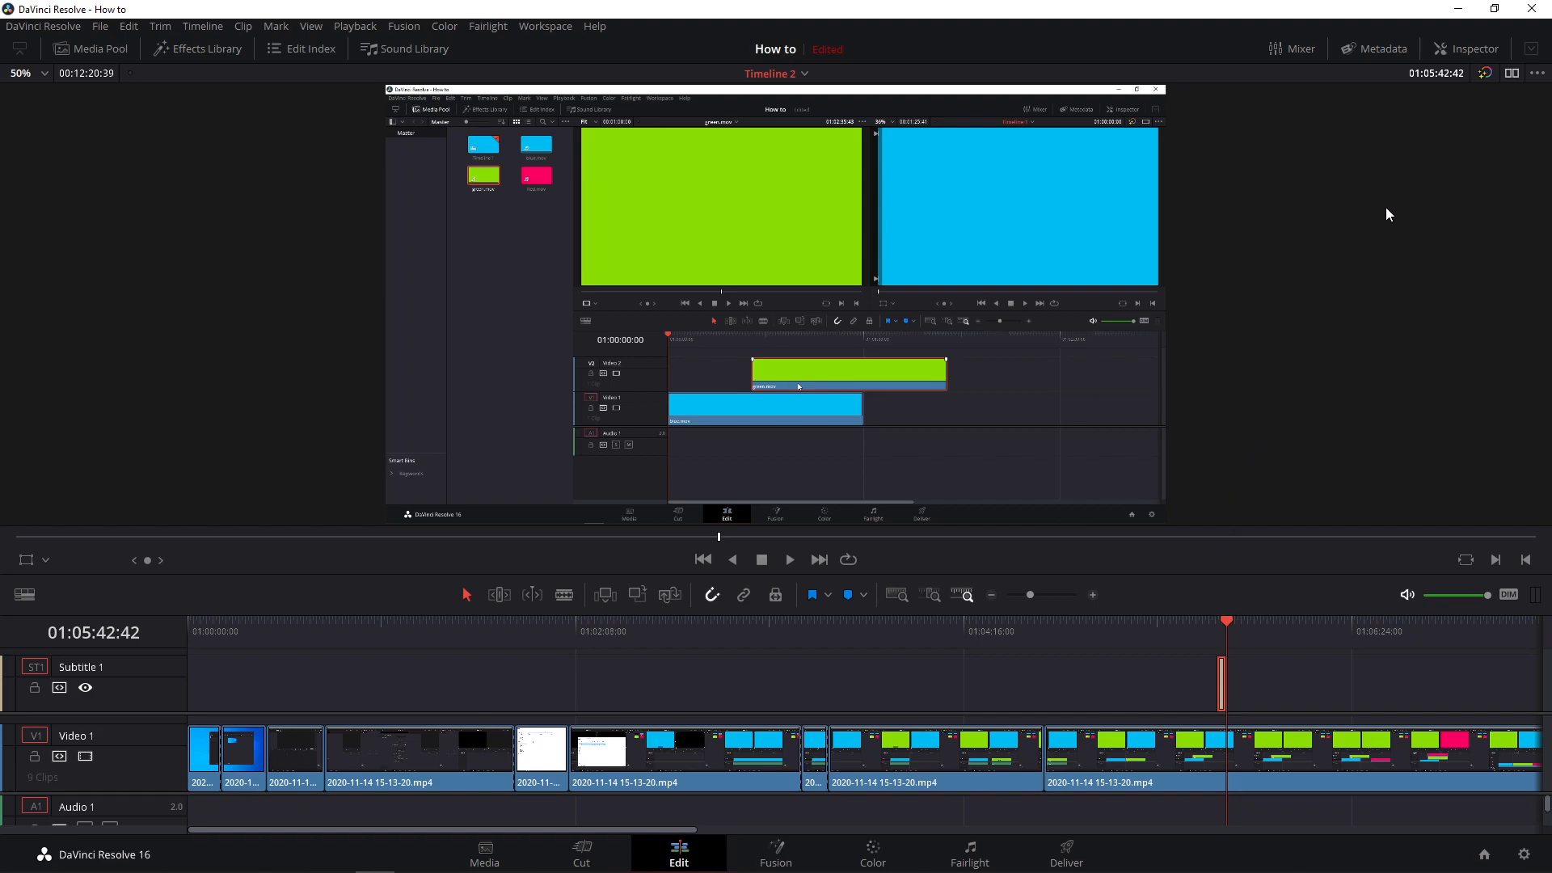
- Replace the subtitle's placeholder caption with the text "To move the green clip to a"
left_click(1464, 51)
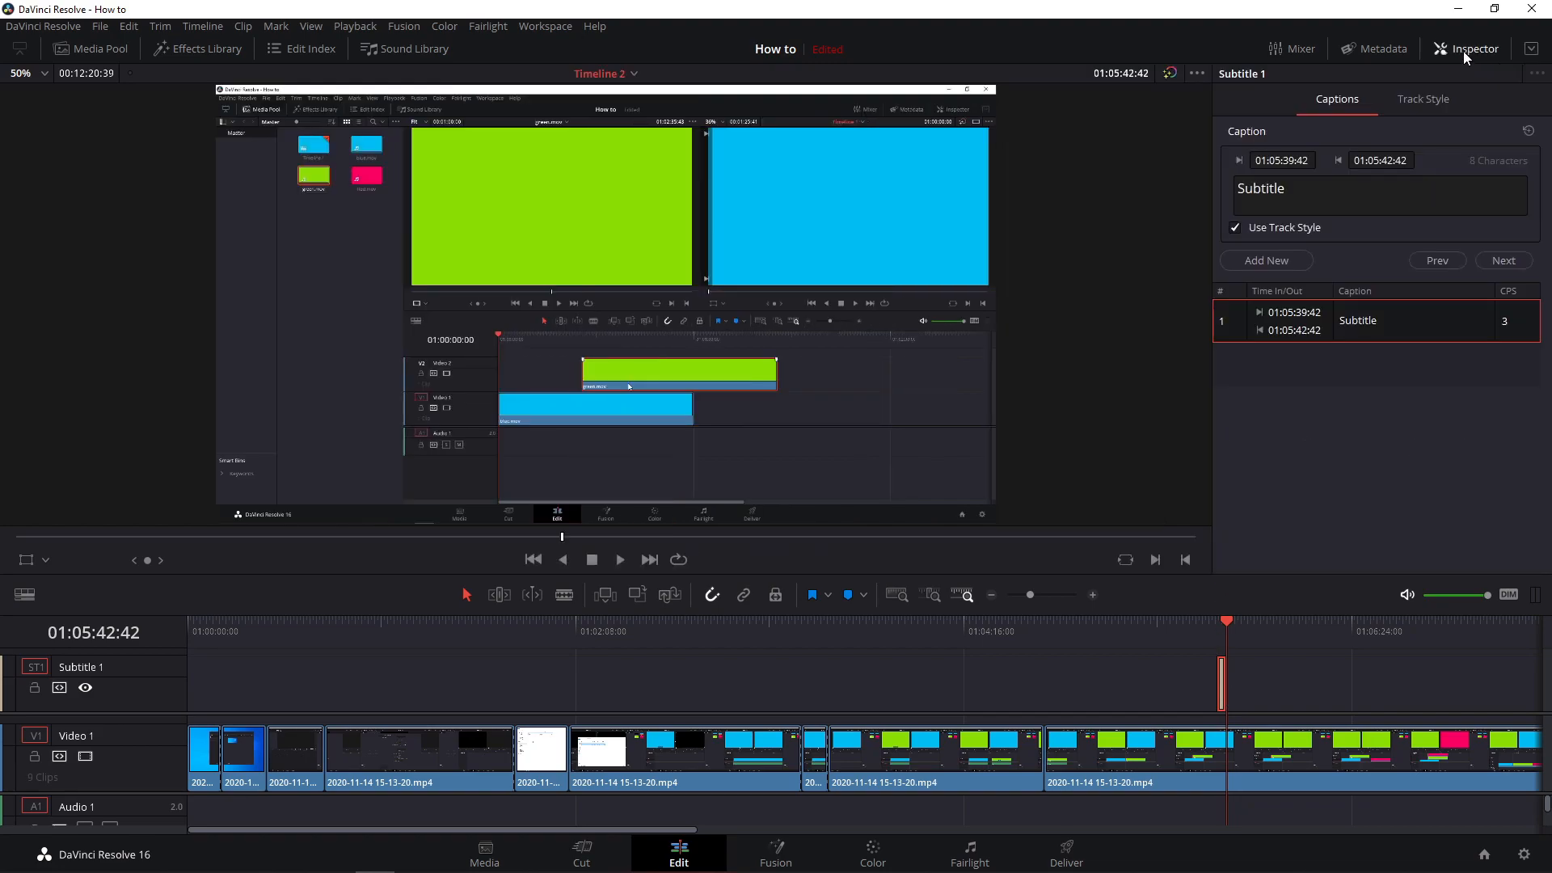
left_click_drag(1350, 185, 1196, 197)
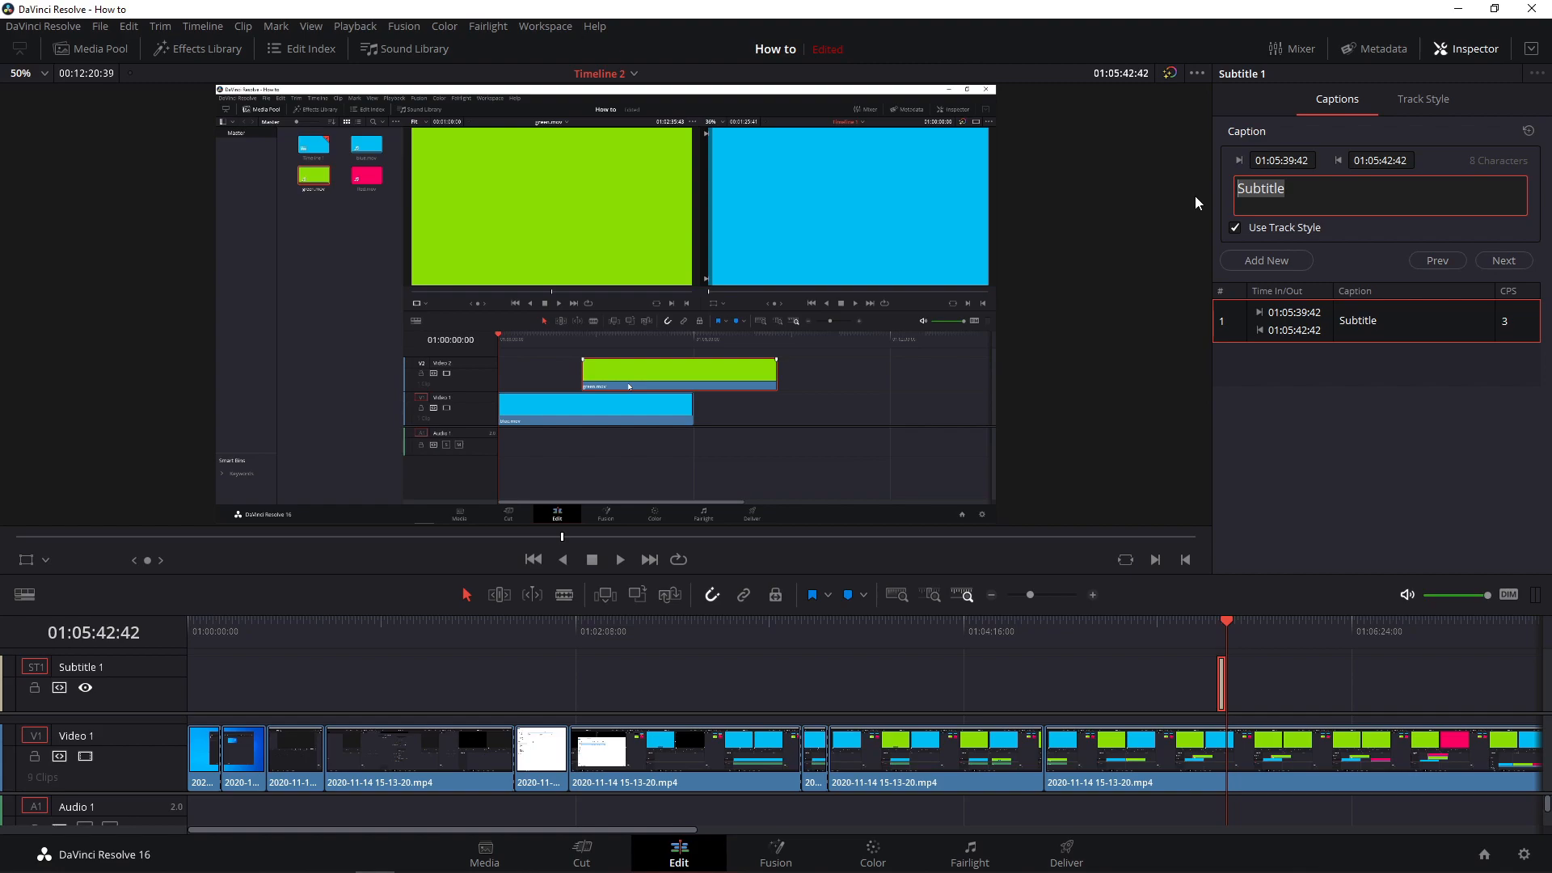
type("To move the gre")
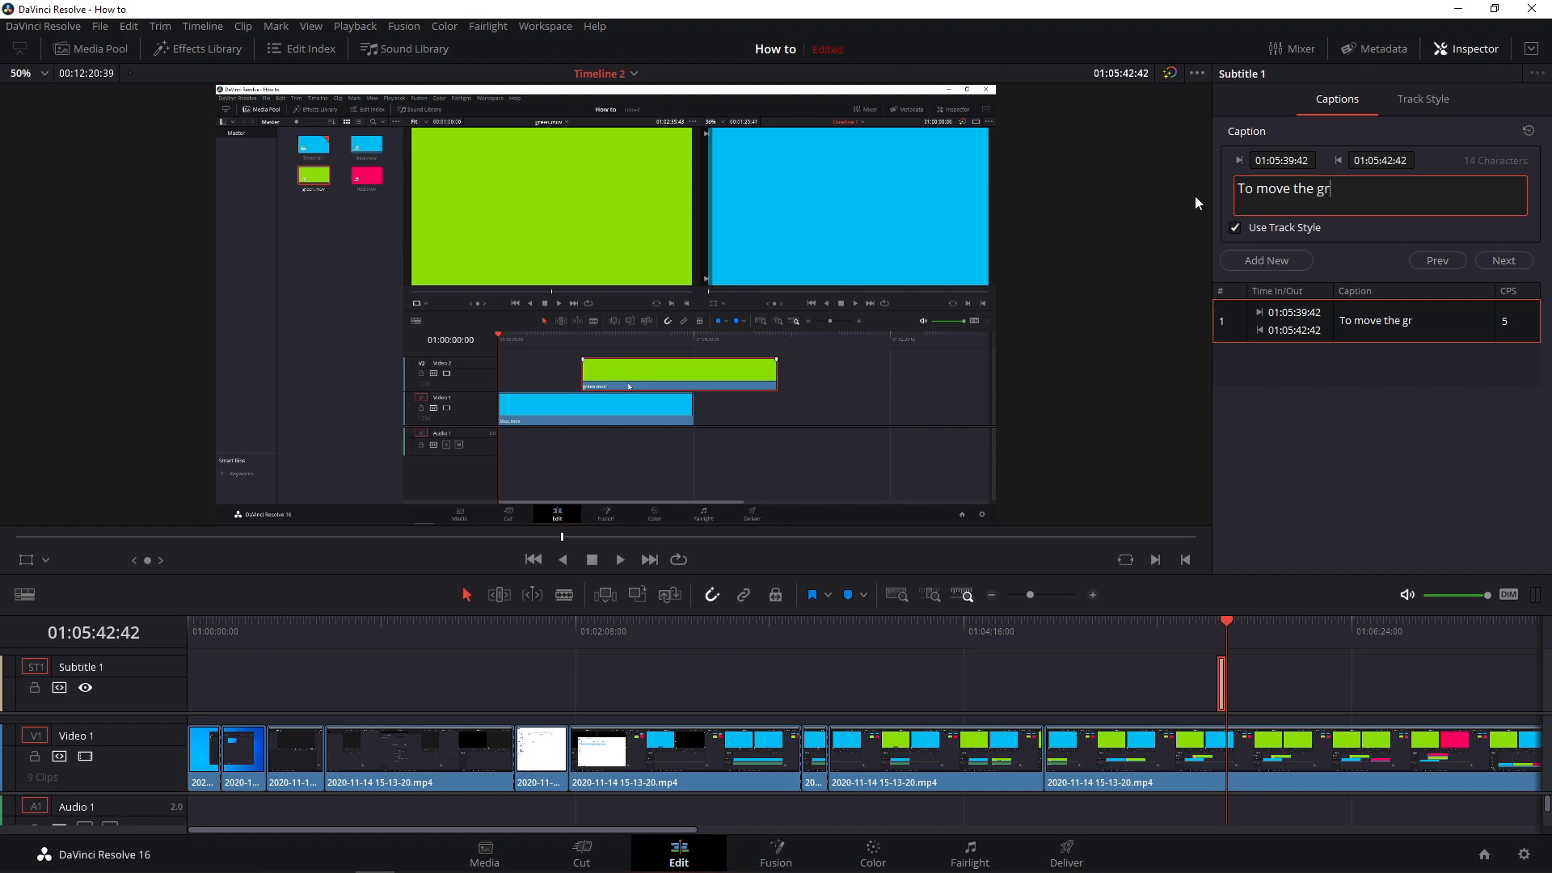
type("en clip to a")
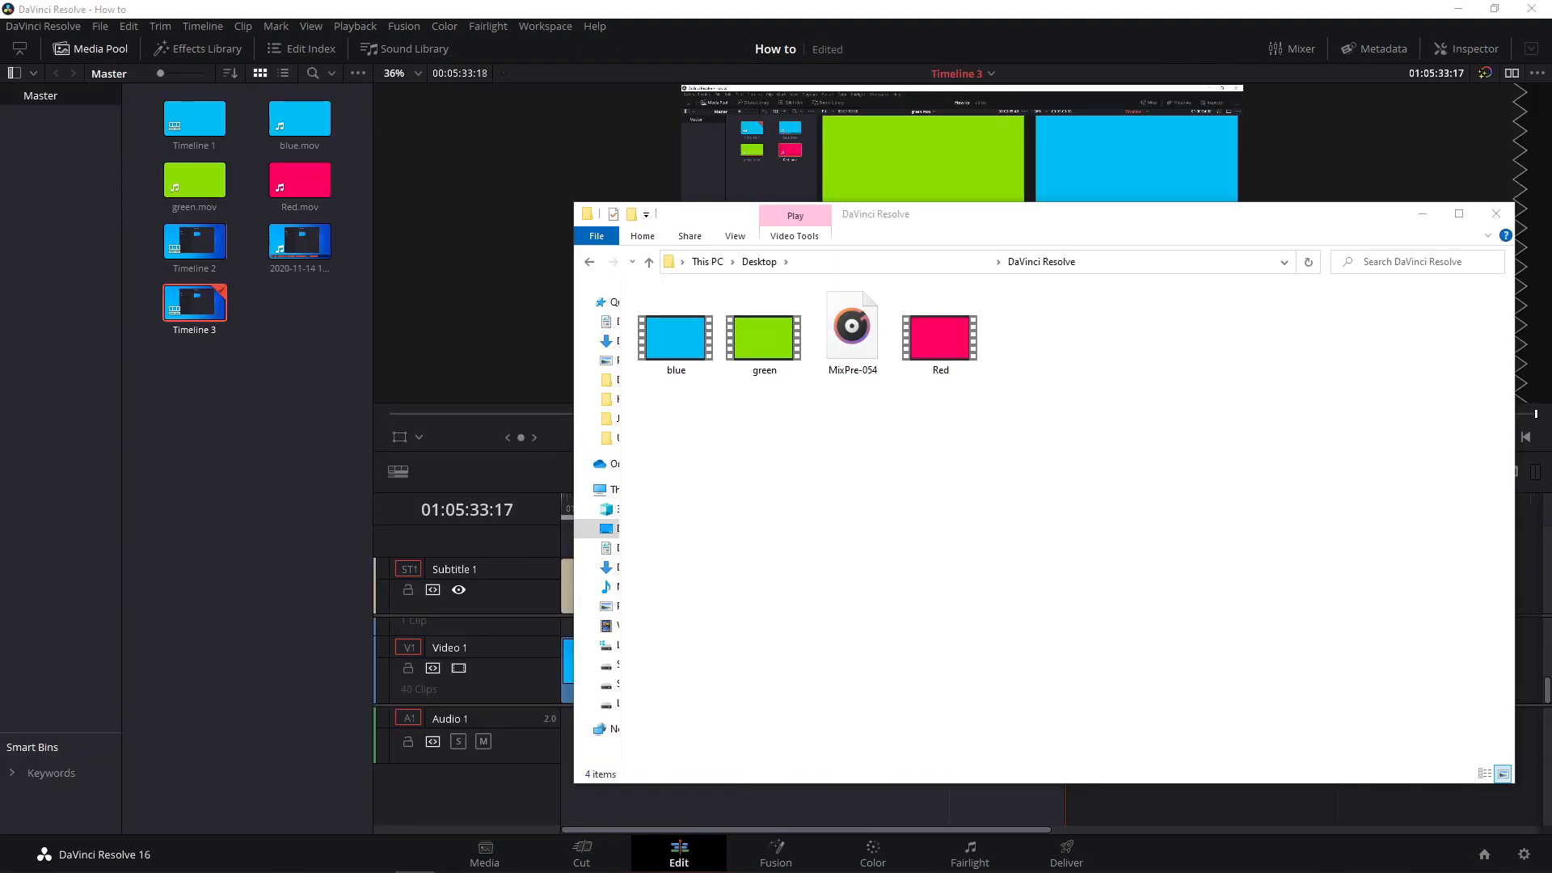
- Import the MixPre-054 audio file from the DaVinci Resolve folder into the media pool
left_click(839, 340)
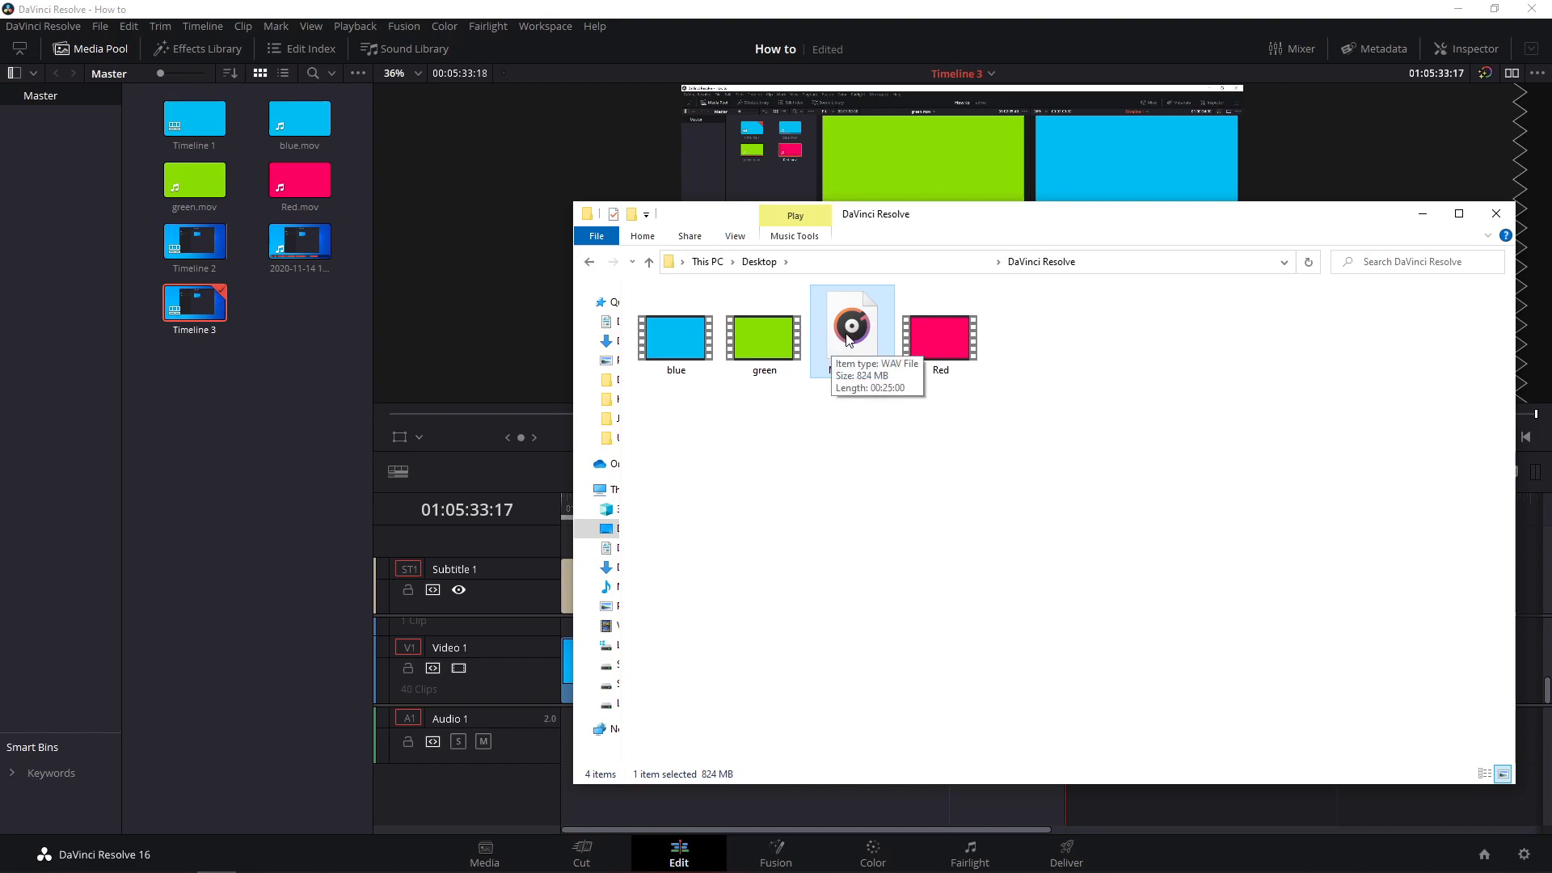
left_click_drag(842, 341, 323, 327)
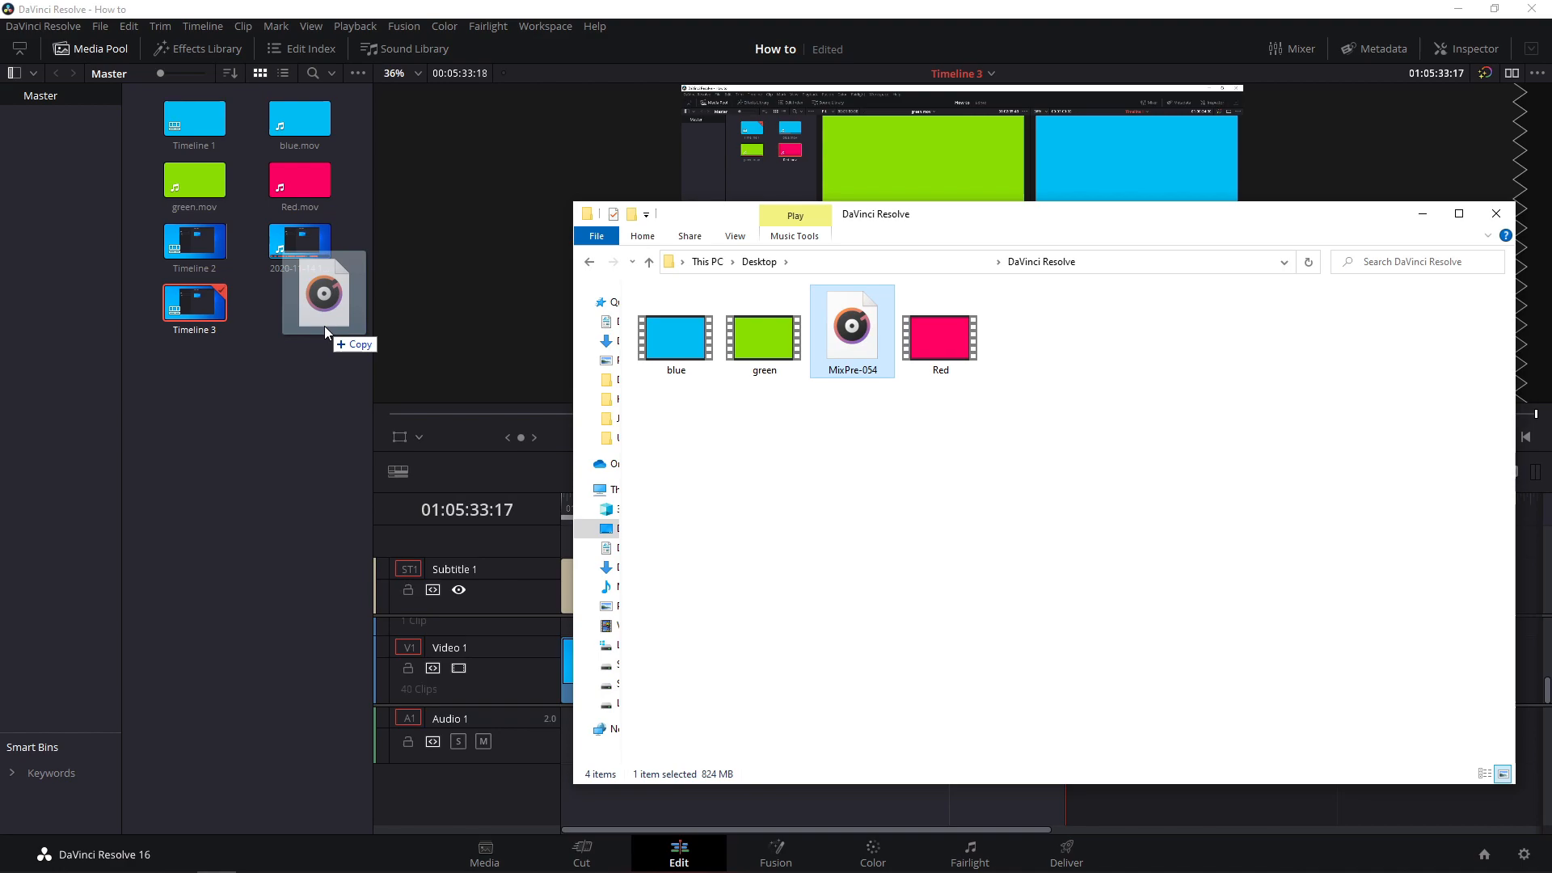
left_click_drag(323, 327, 323, 327)
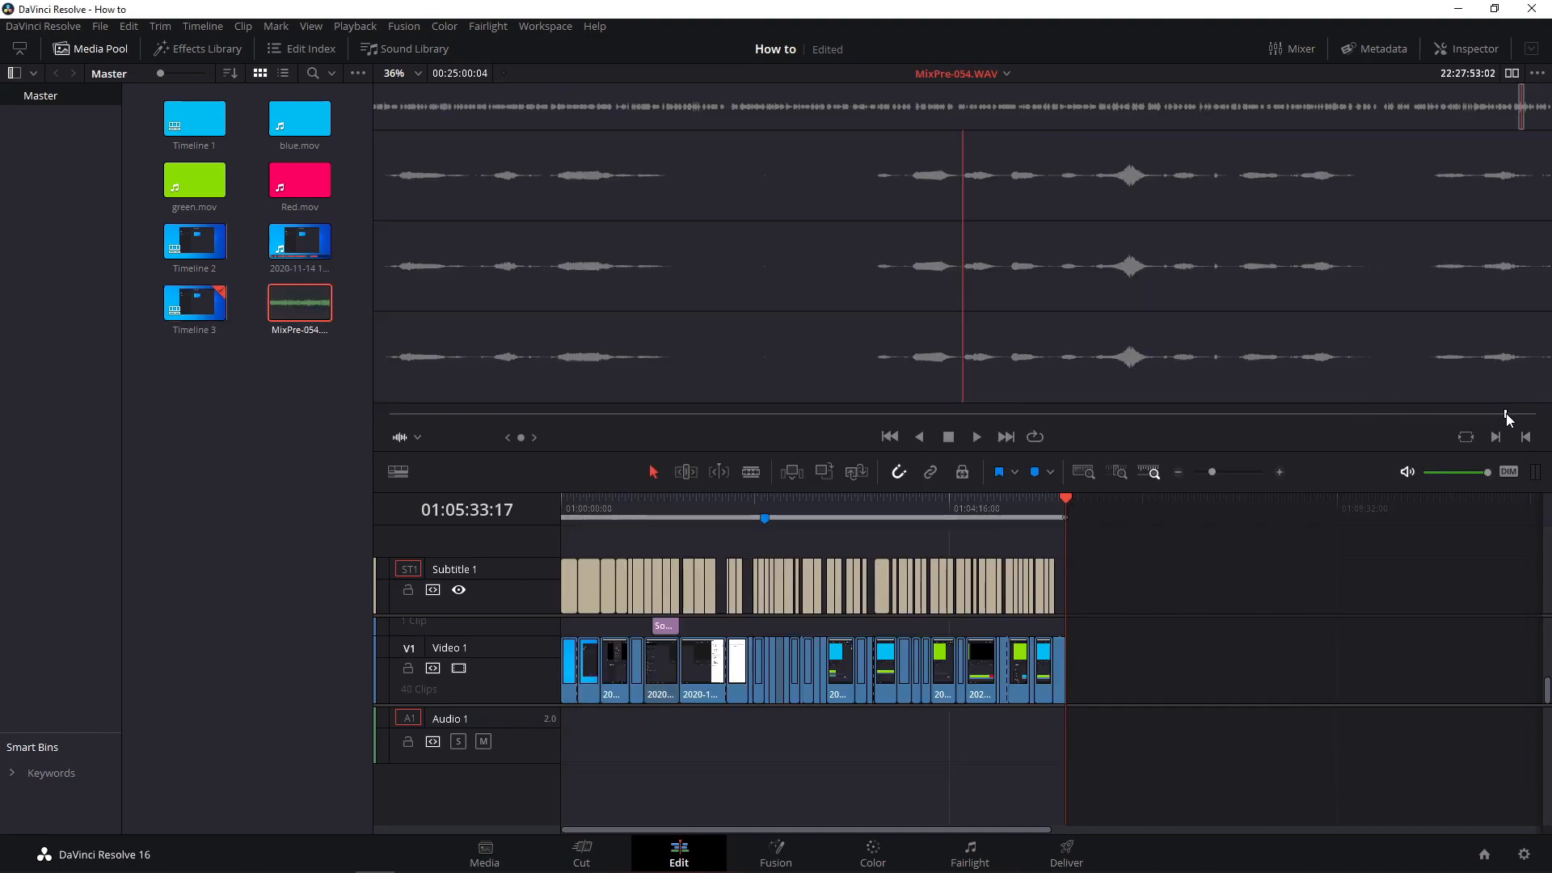
- Mark a short section near the start of MixPre-054.WAV with in and out points and place it at the start of Audio 1
left_click_drag(1462, 418, 406, 399)
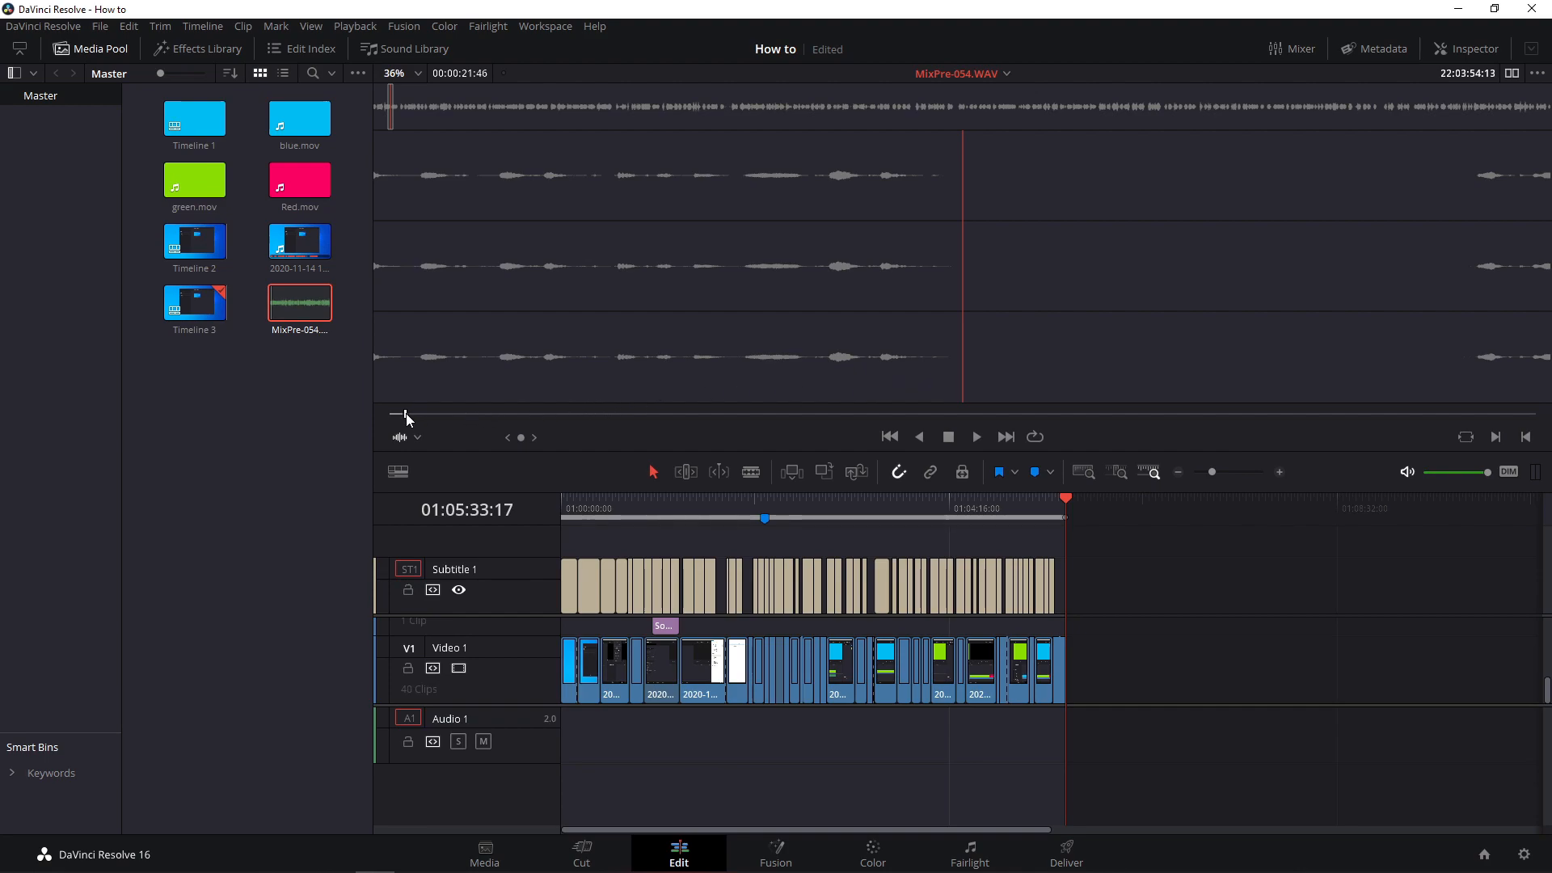
left_click_drag(407, 418, 403, 419)
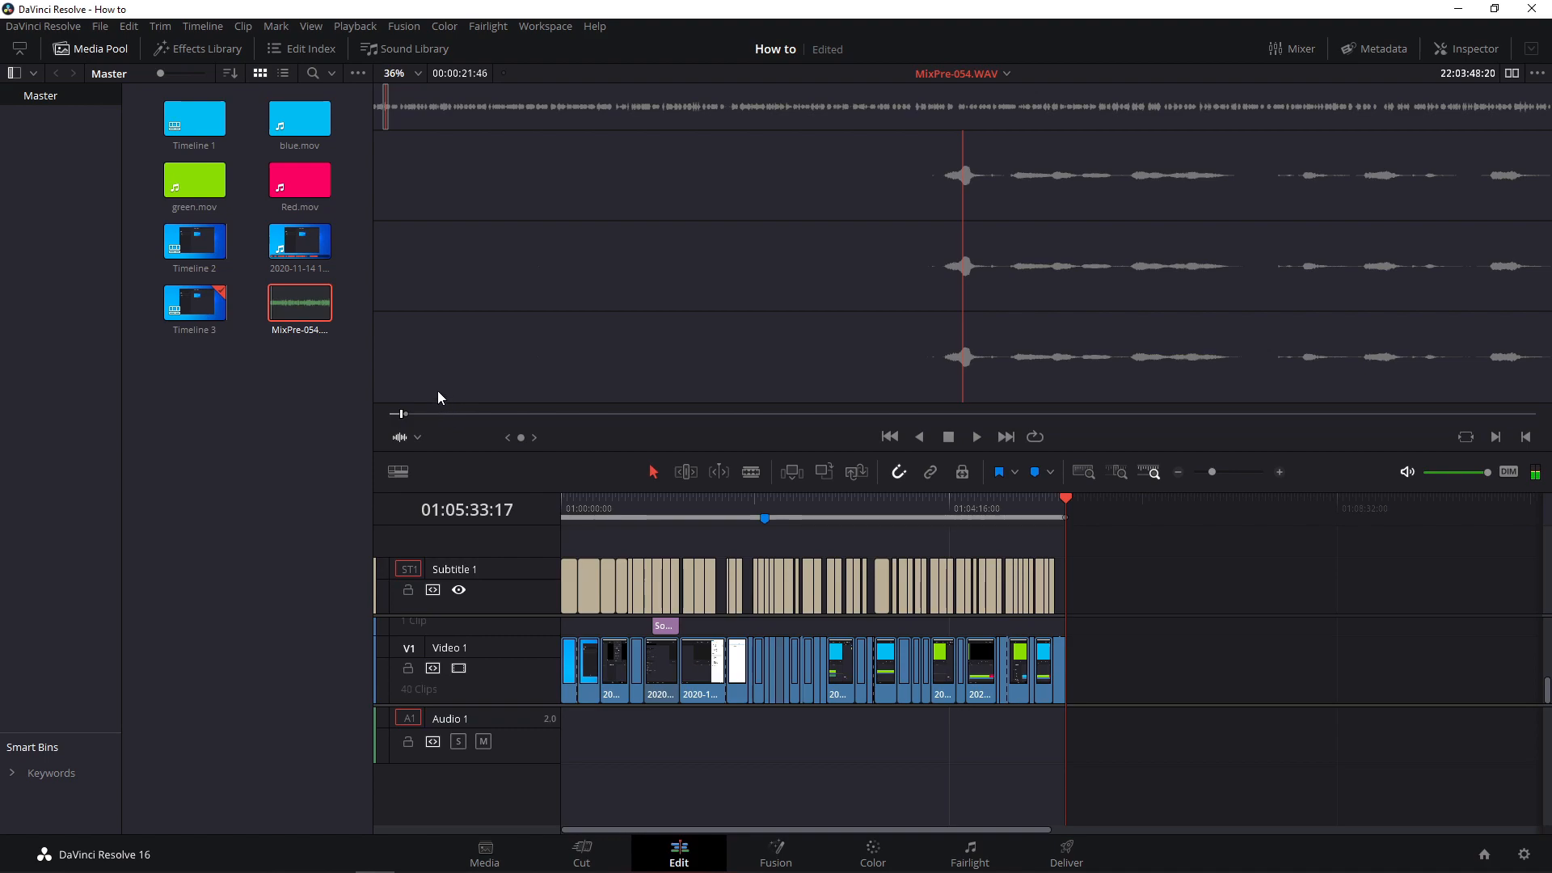
key("Left")
key("Left")
key("Left")
key("Left")
key("Left")
key("Left")
key("Left")
key("Left")
key("Left")
key("Left")
key("Left")
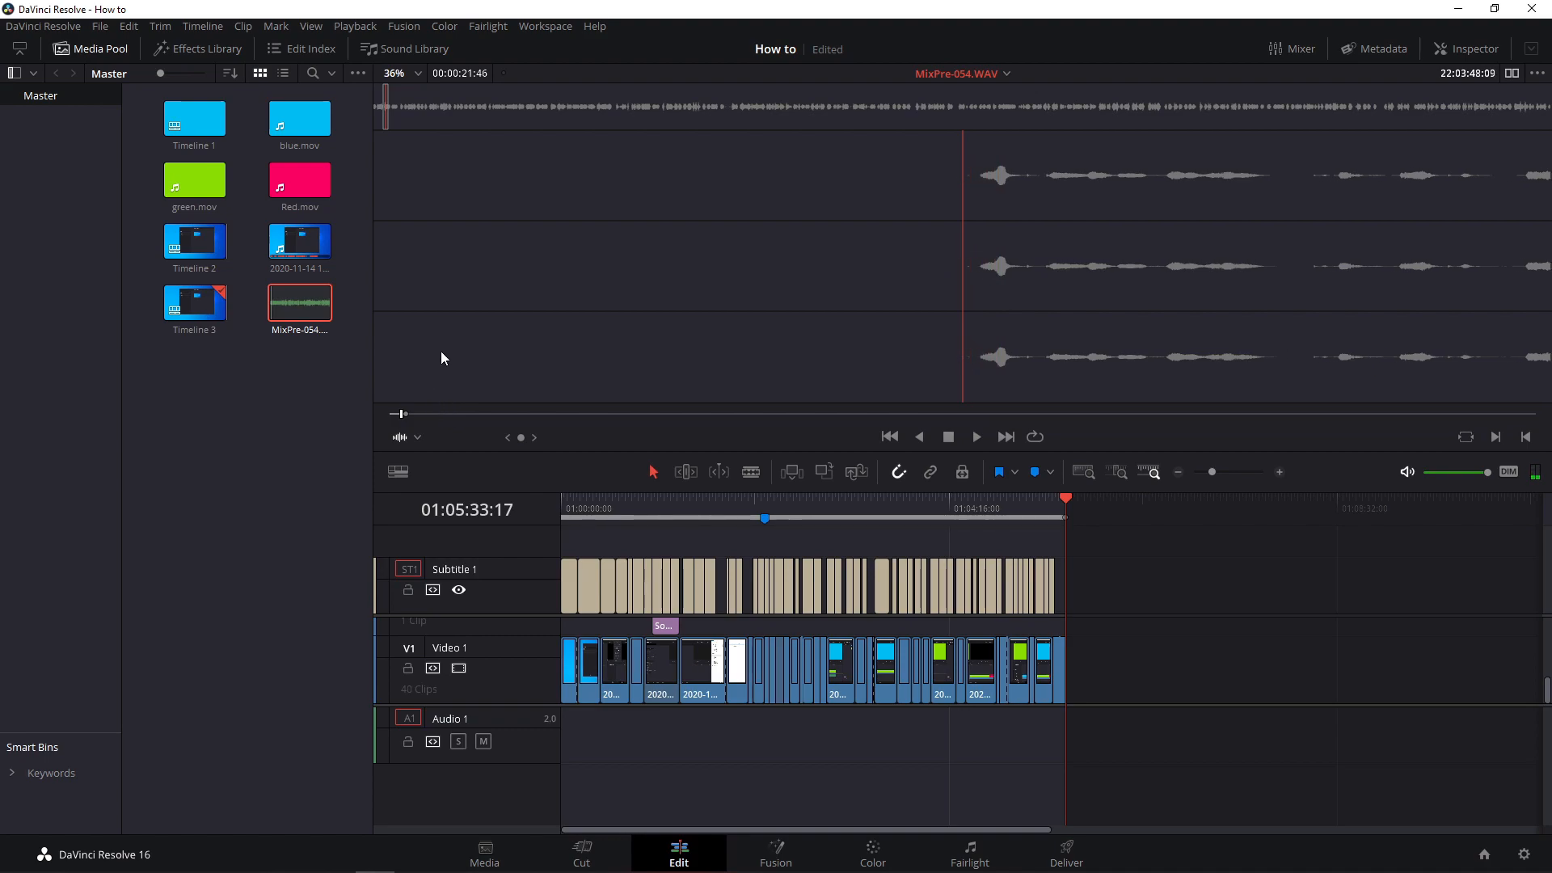
left_click_drag(304, 305, 563, 741)
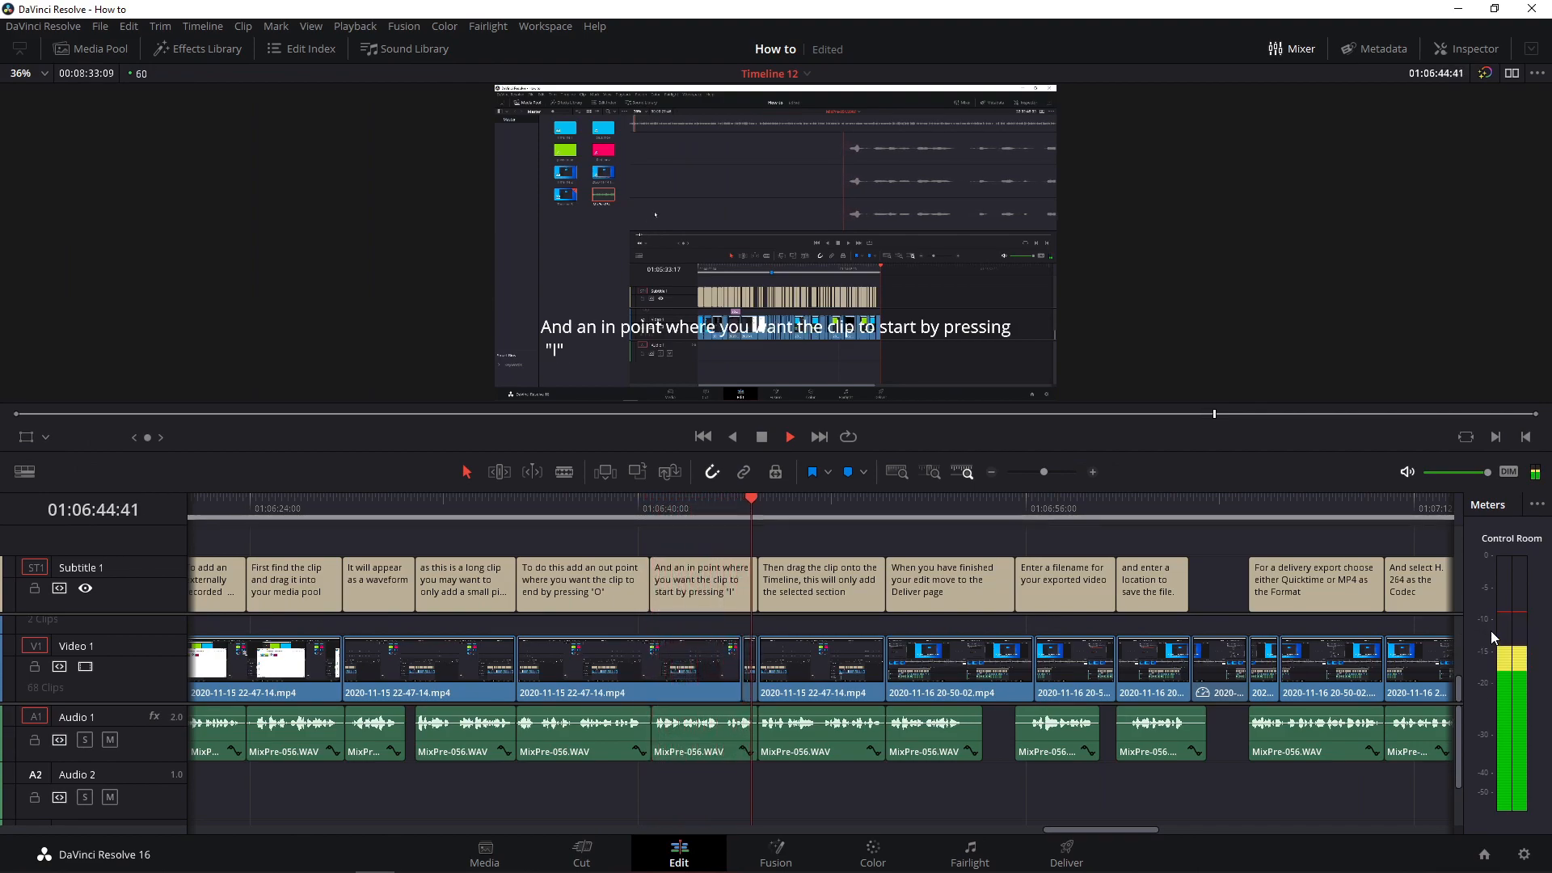
- Stop playback and set the volume of the MixPre-056.WAV clip at 01:06:45:12 on Audio 1 to 10
key("space")
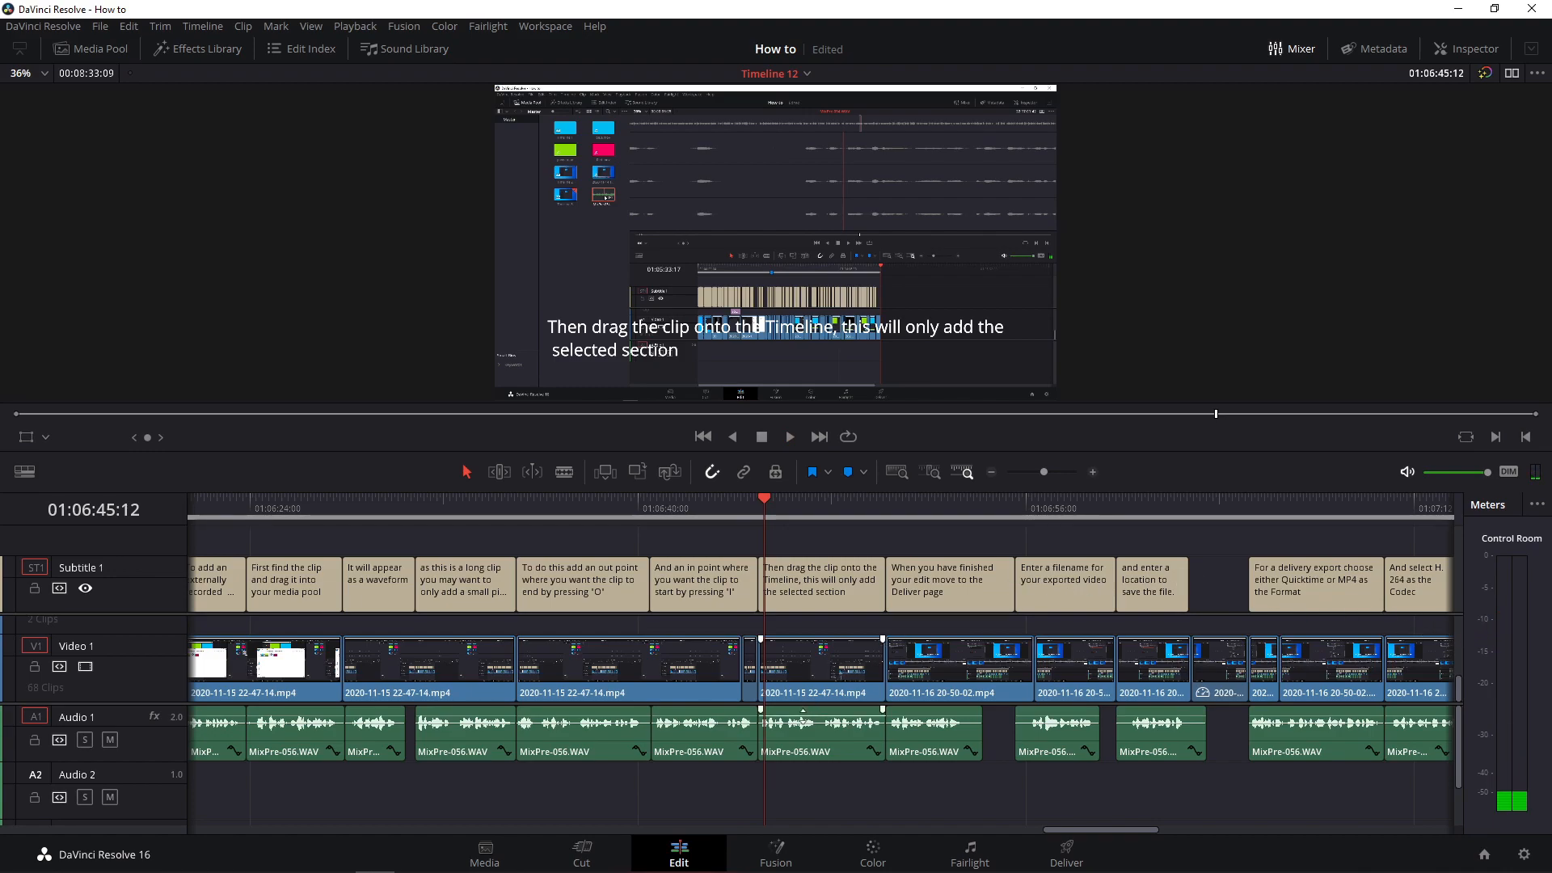
mouse_move(803, 721)
left_mouse_down()
mouse_move(803, 707)
mouse_move(804, 722)
left_mouse_up()
left_click(809, 744)
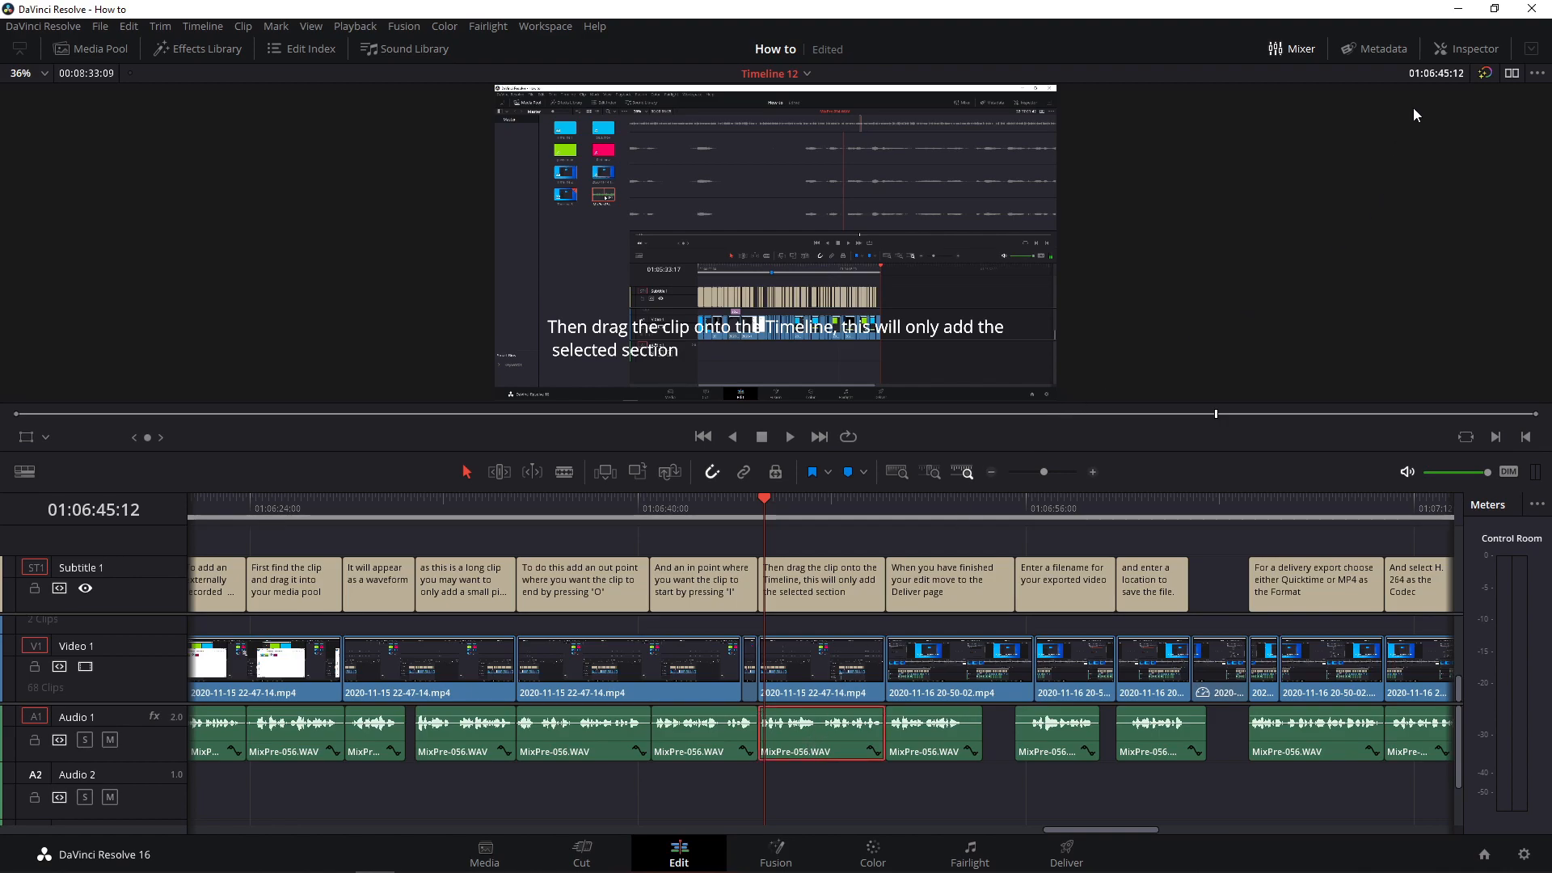
left_click(1449, 51)
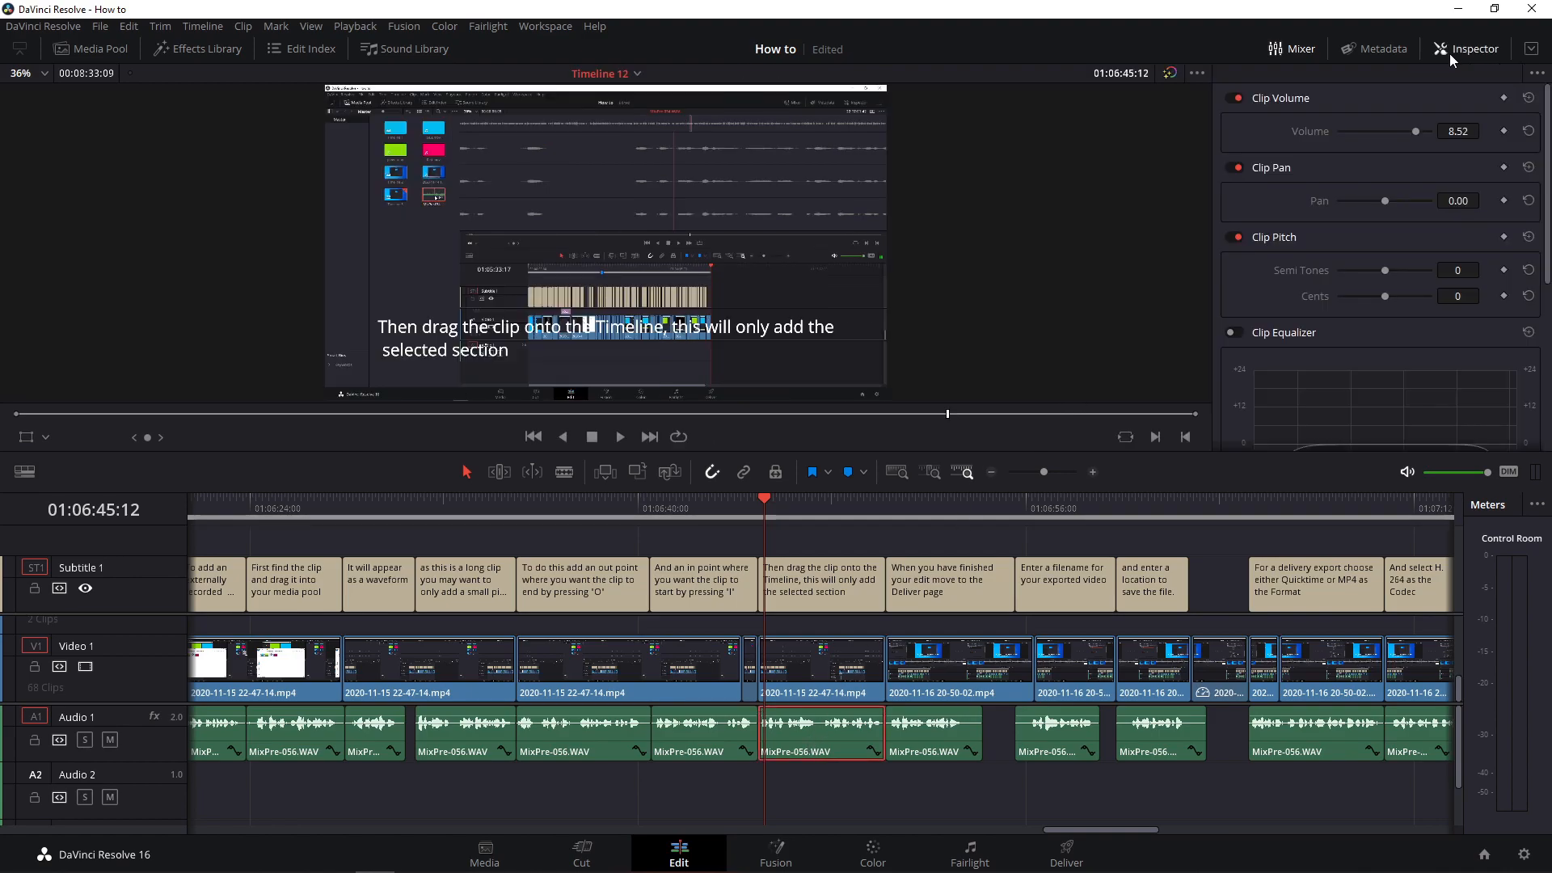
left_click(1468, 132)
type("10")
key("Return")
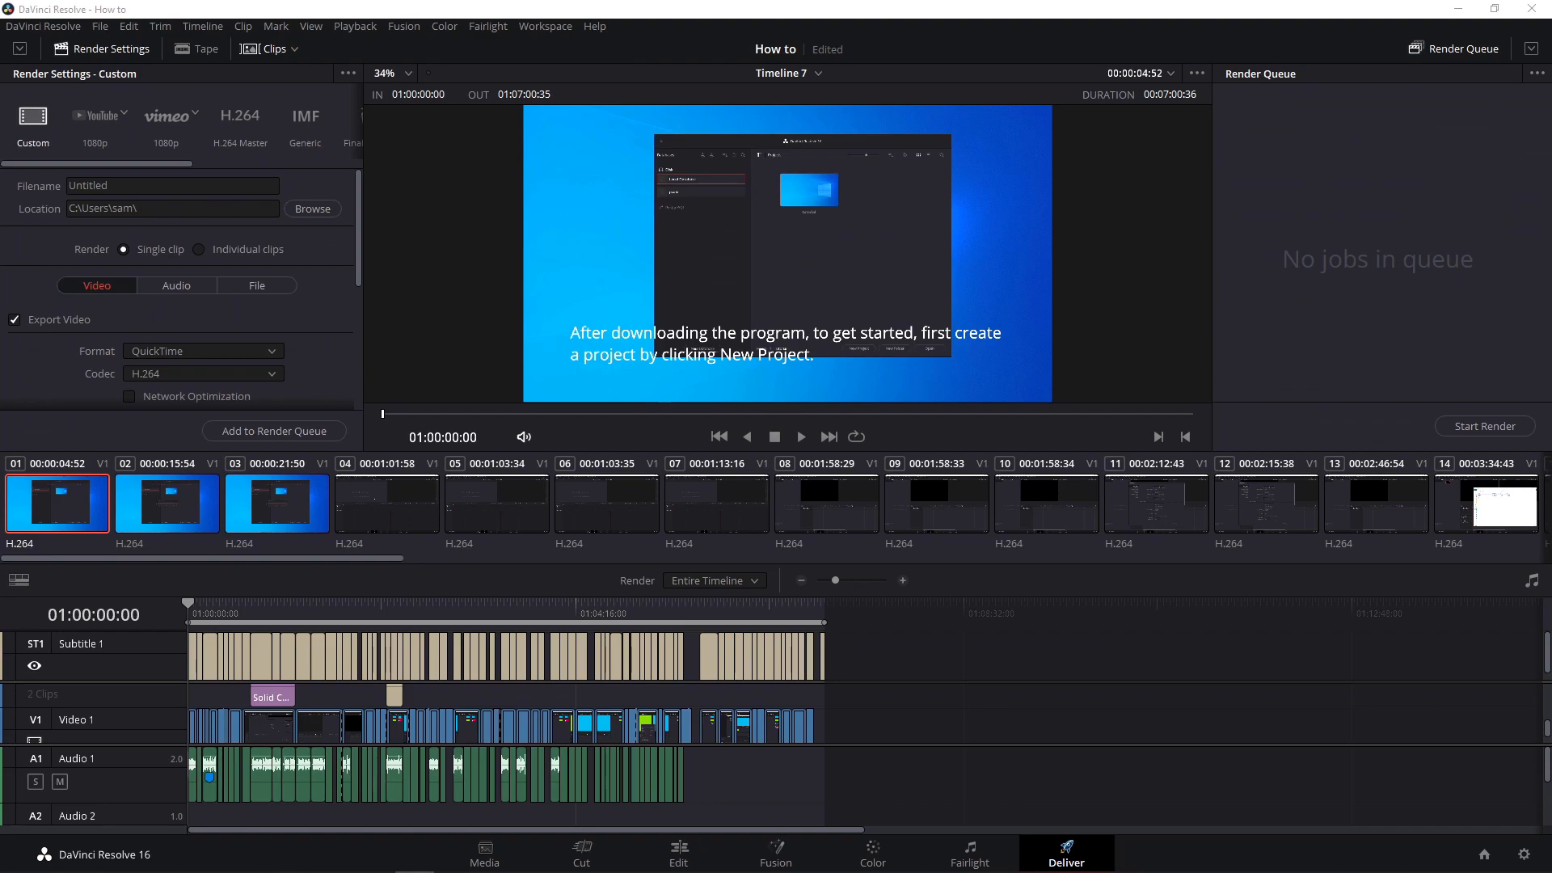
- Replace the export's file name Untitled with "How to"
left_click(135, 186)
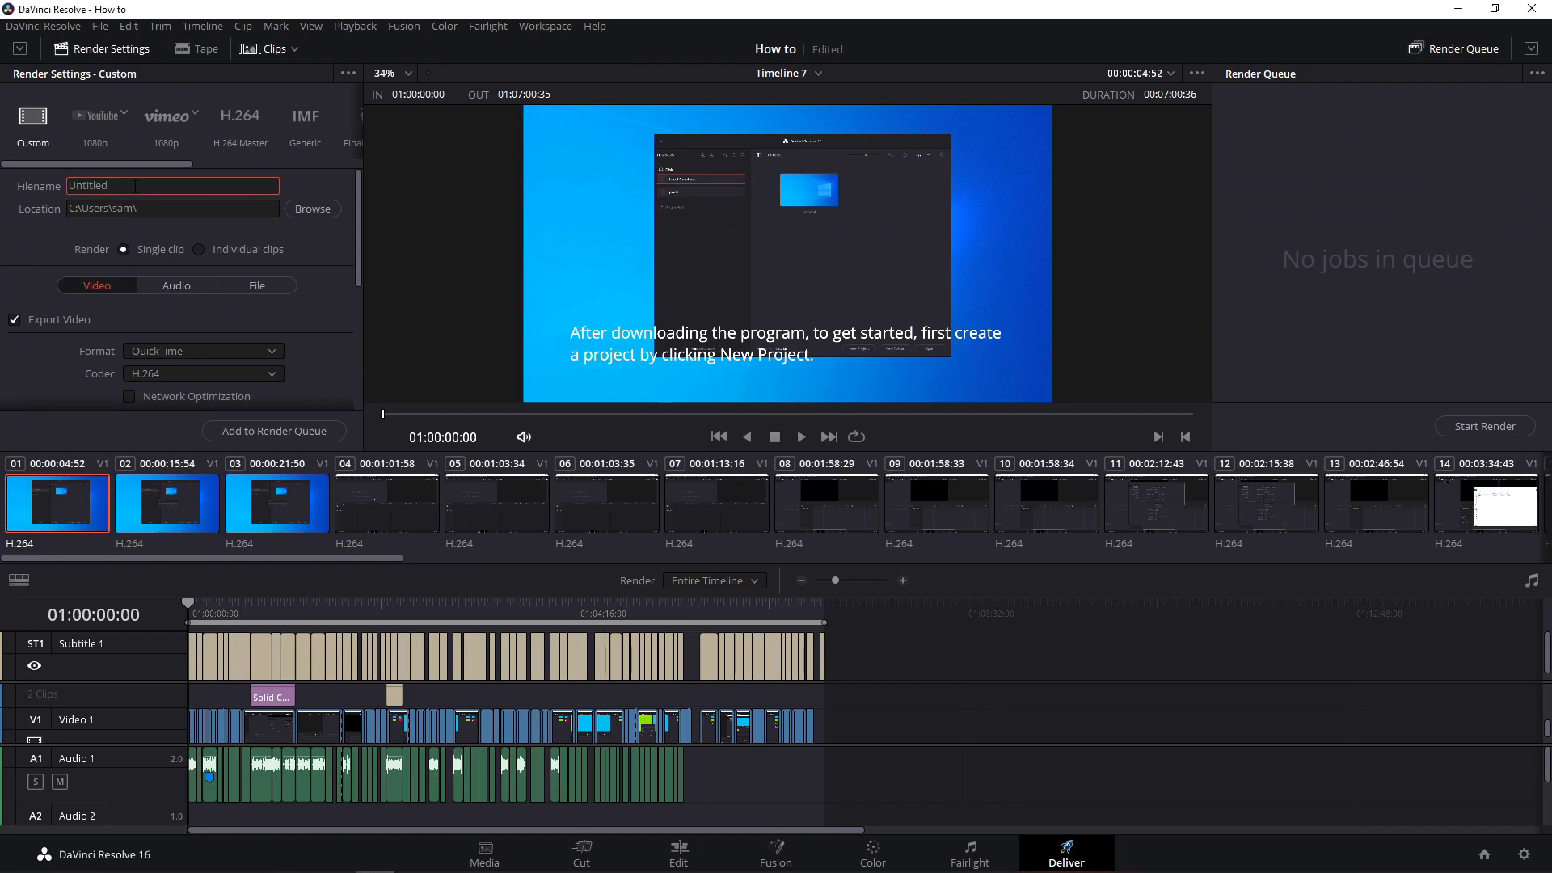
key("ctrl+a")
key("BackSpace")
- Set the export format to QuickTime and keep H.264 as the codec
left_click_drag(357, 231, 348, 308)
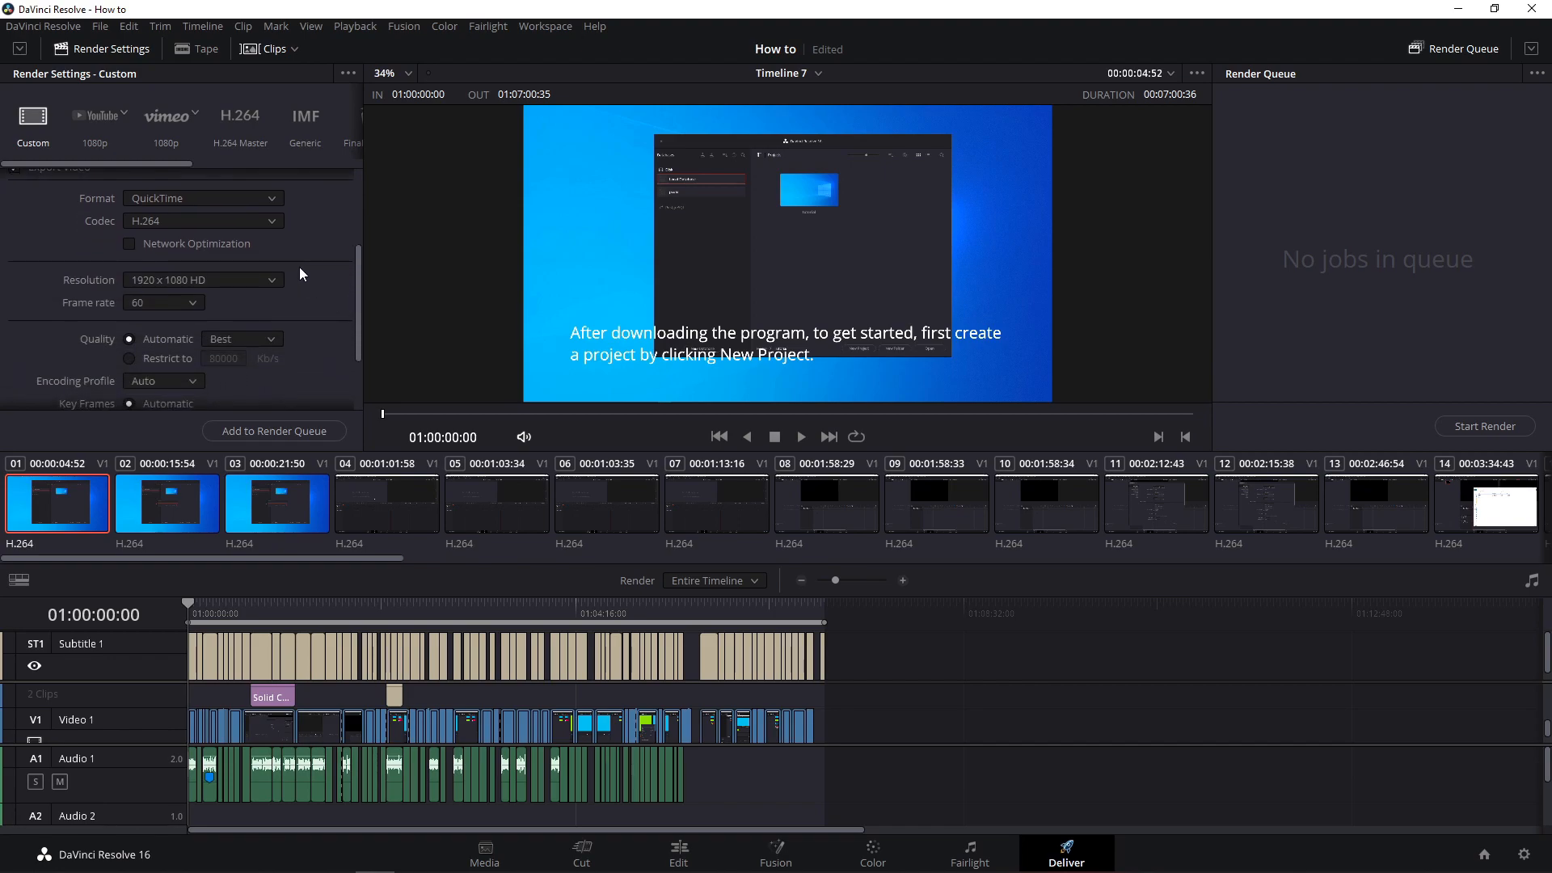
left_click(273, 200)
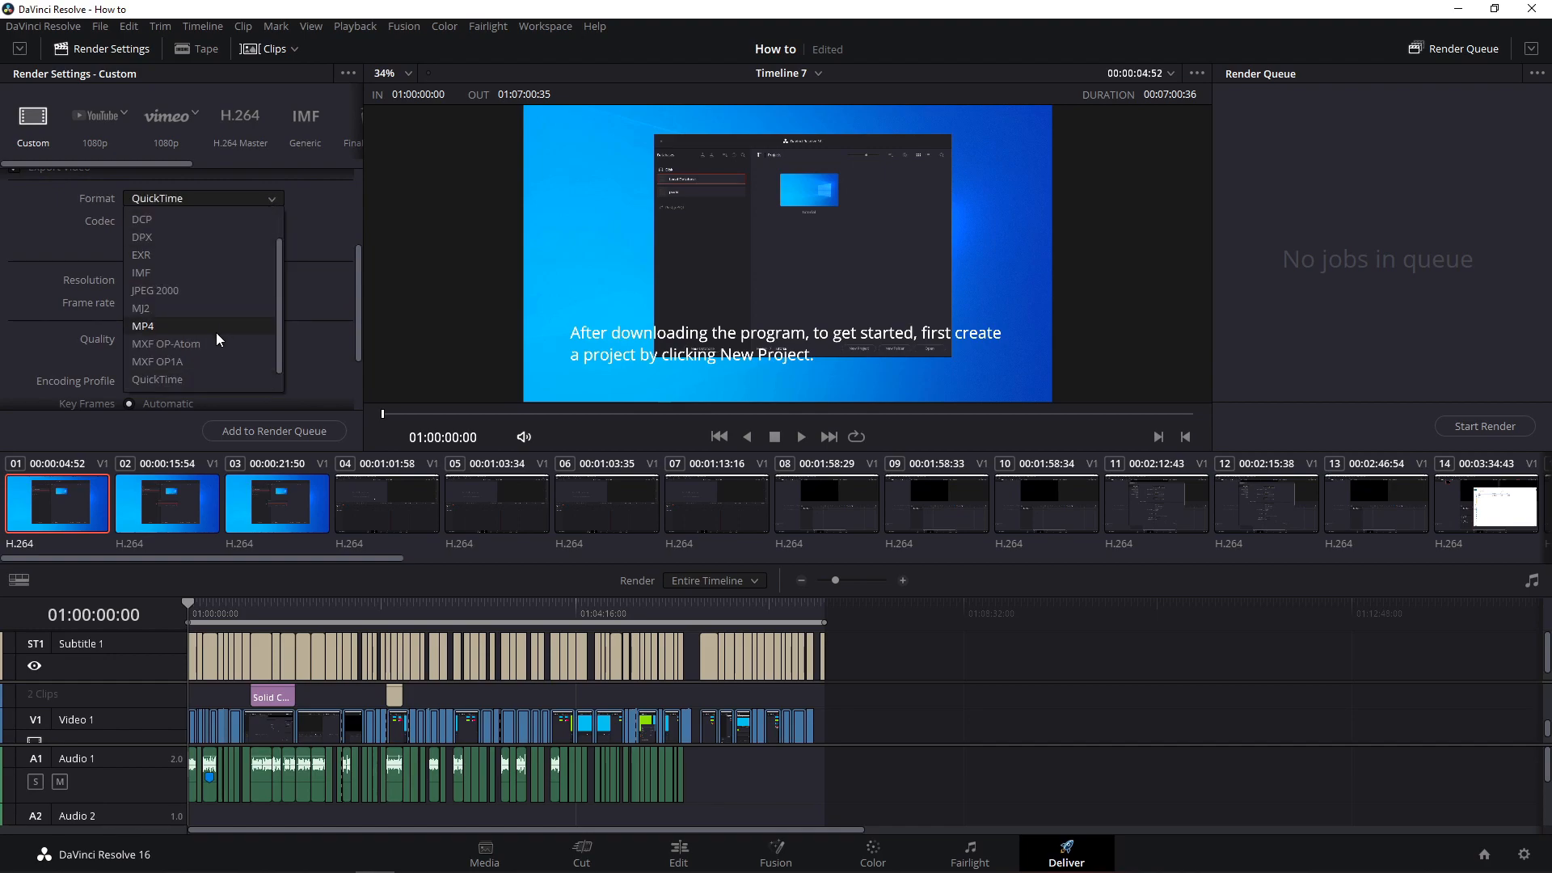
left_click(197, 379)
left_click(221, 220)
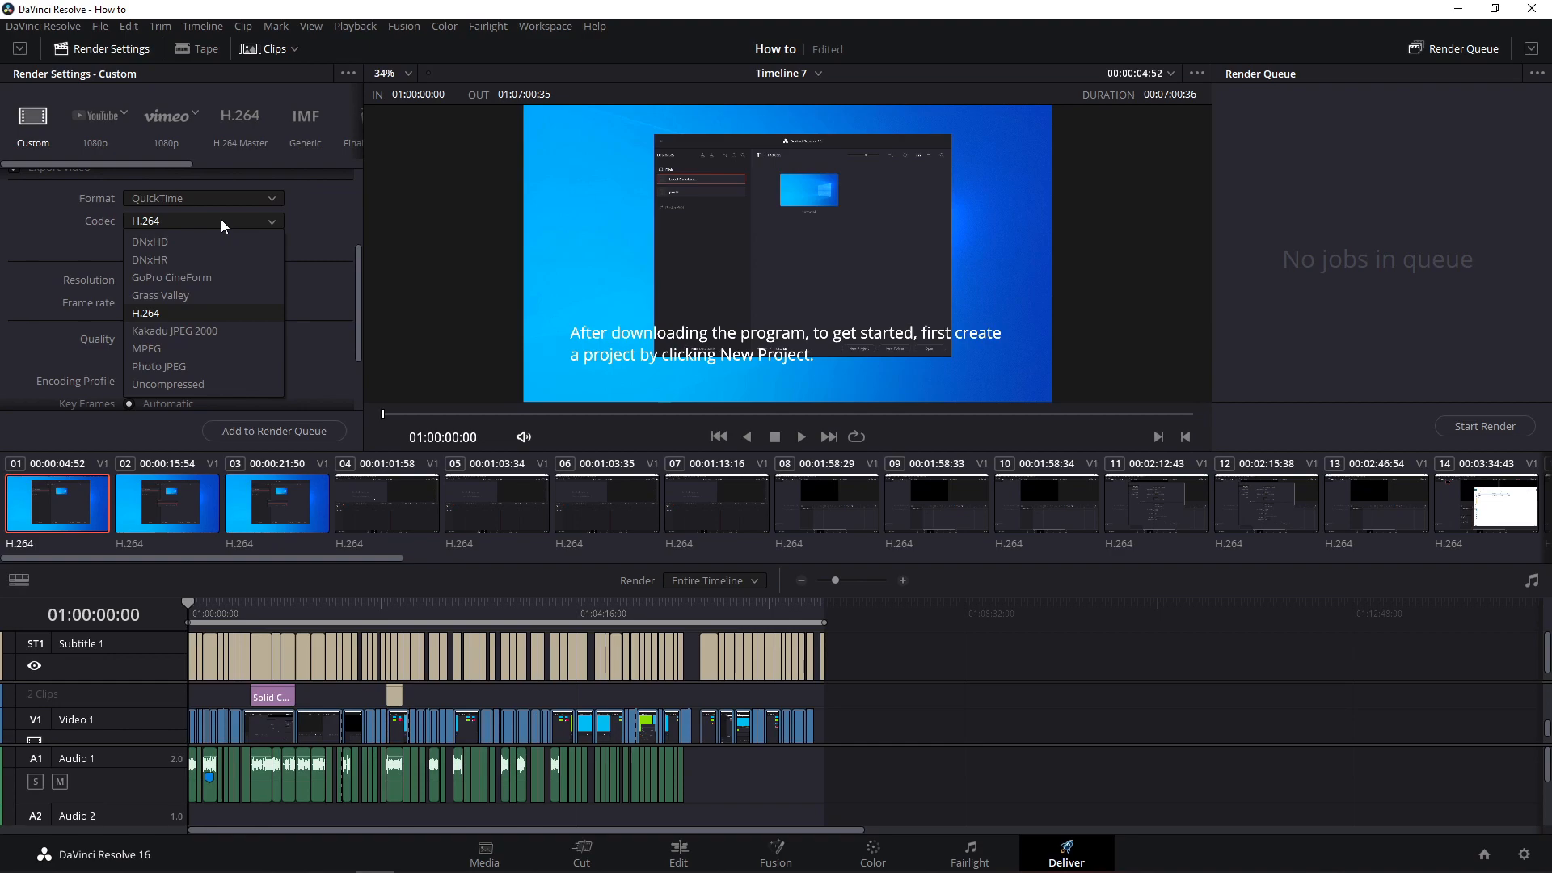
left_click(220, 221)
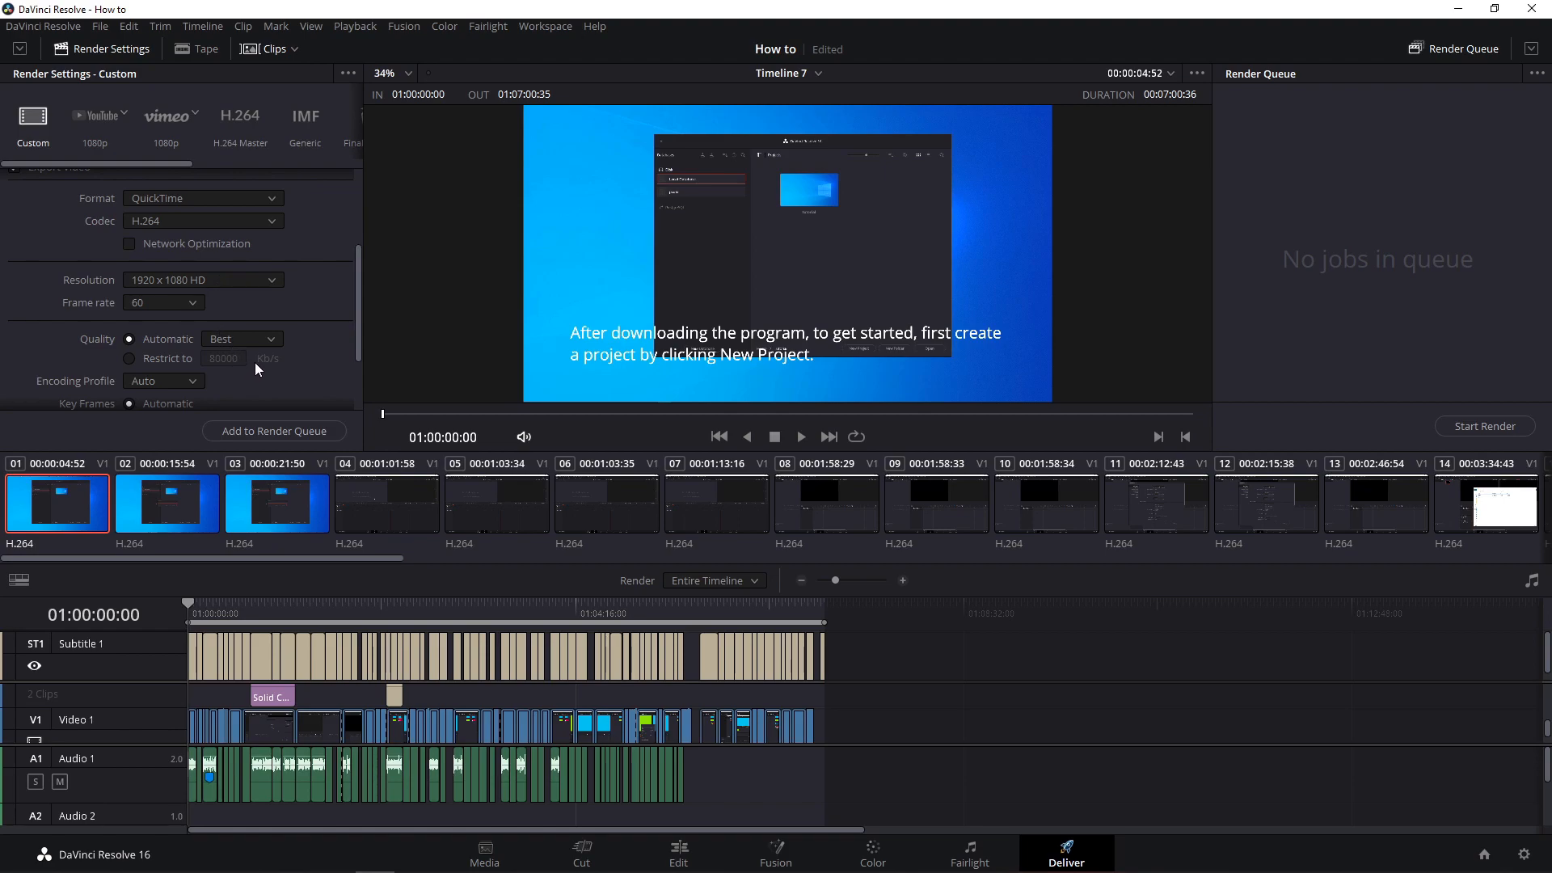
- Expand the advanced render settings and review the data levels, sizing, debayer and re-encode options
left_click_drag(357, 332, 351, 377)
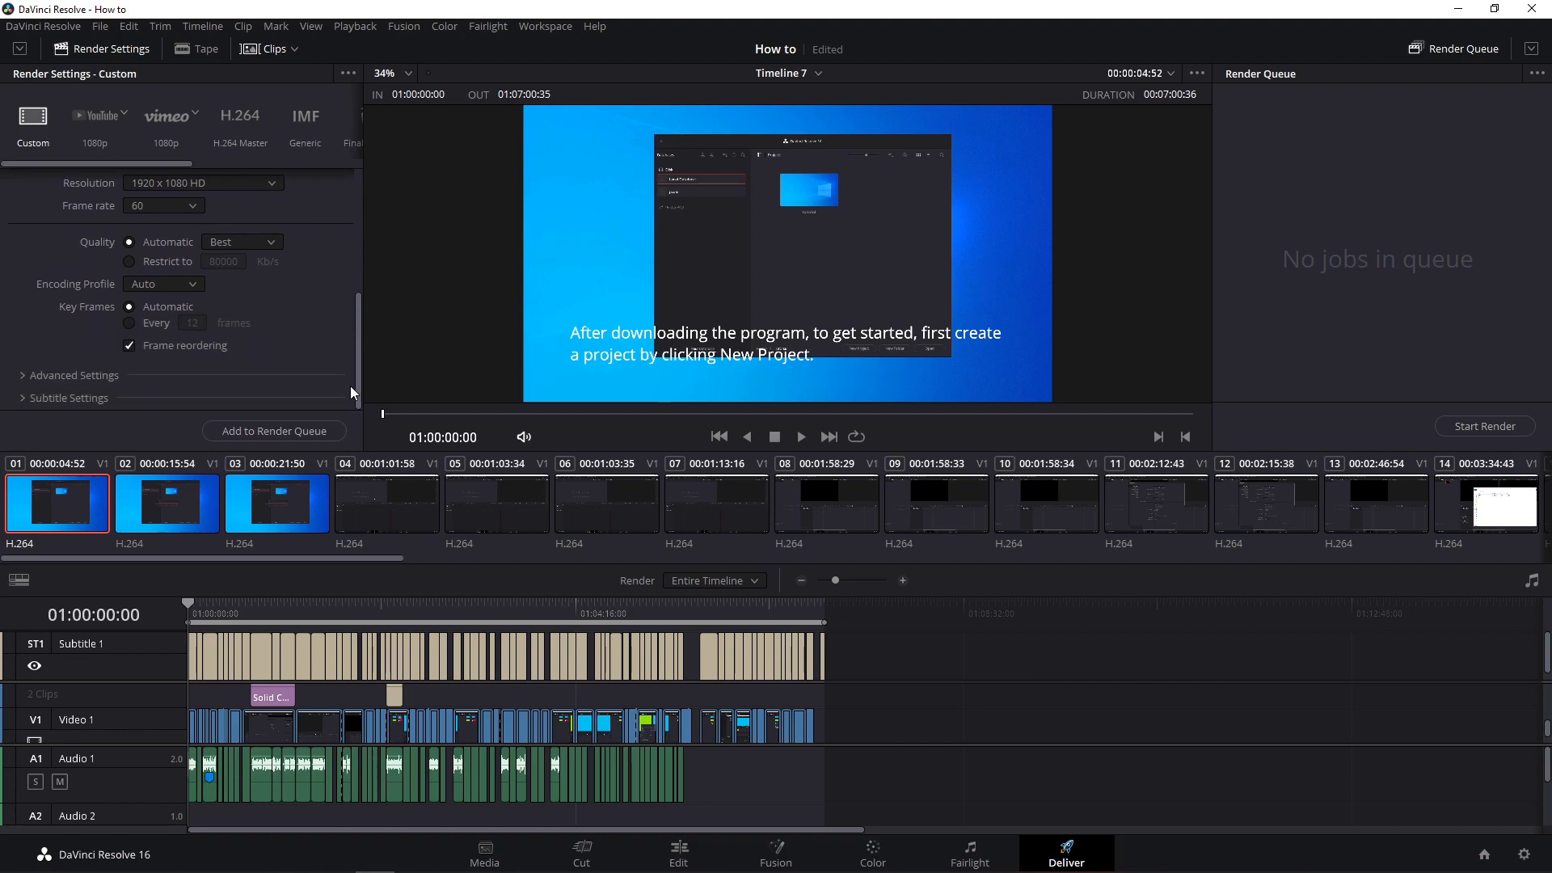
left_click(85, 373)
left_click_drag(358, 274, 351, 319)
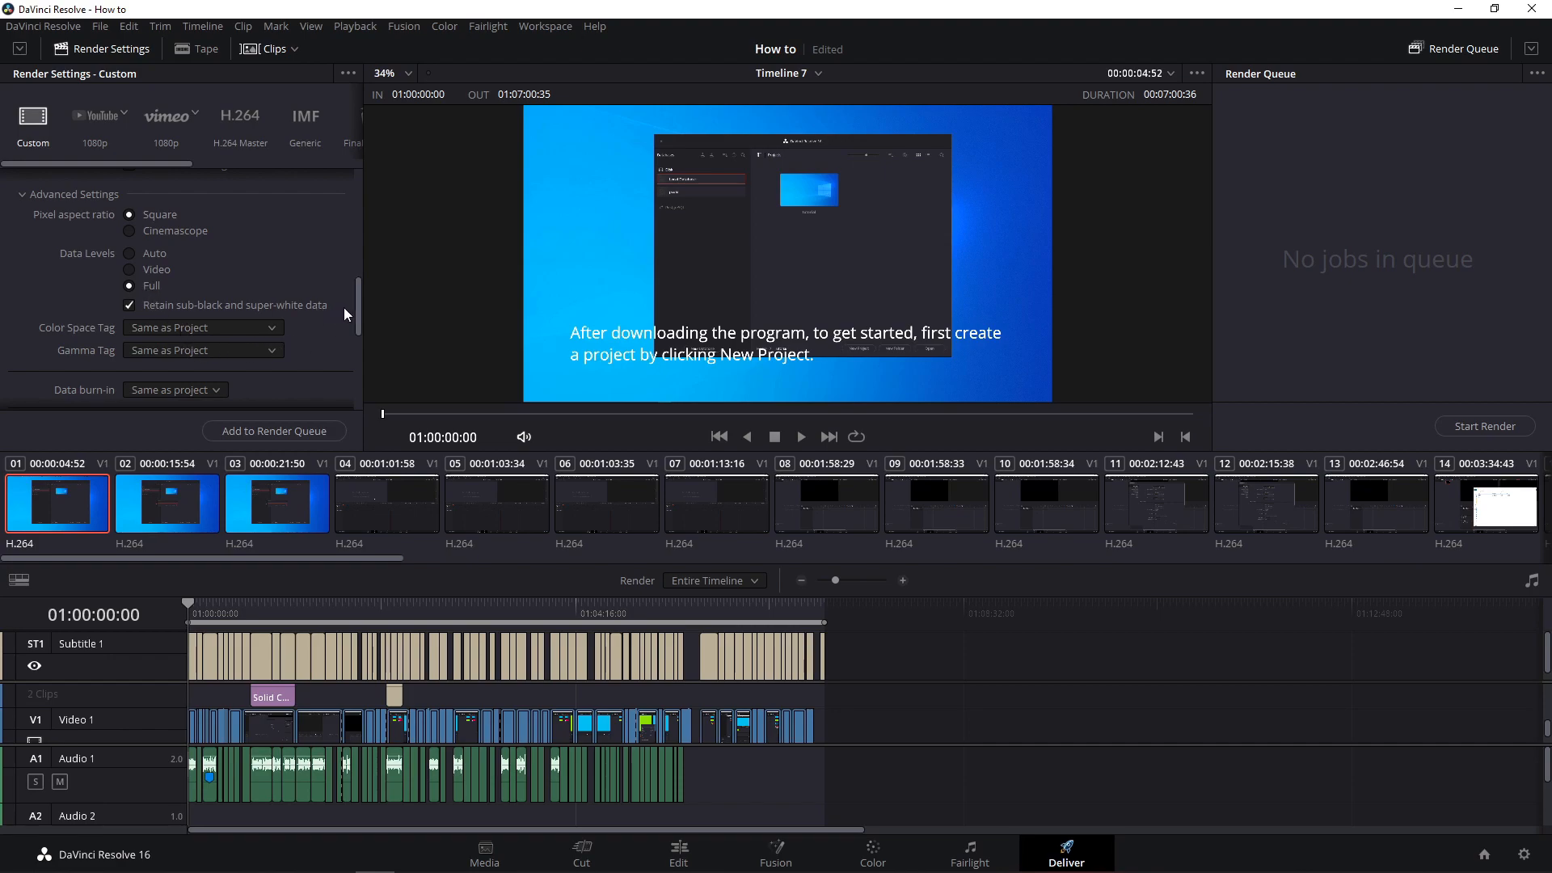
left_click_drag(357, 303, 343, 351)
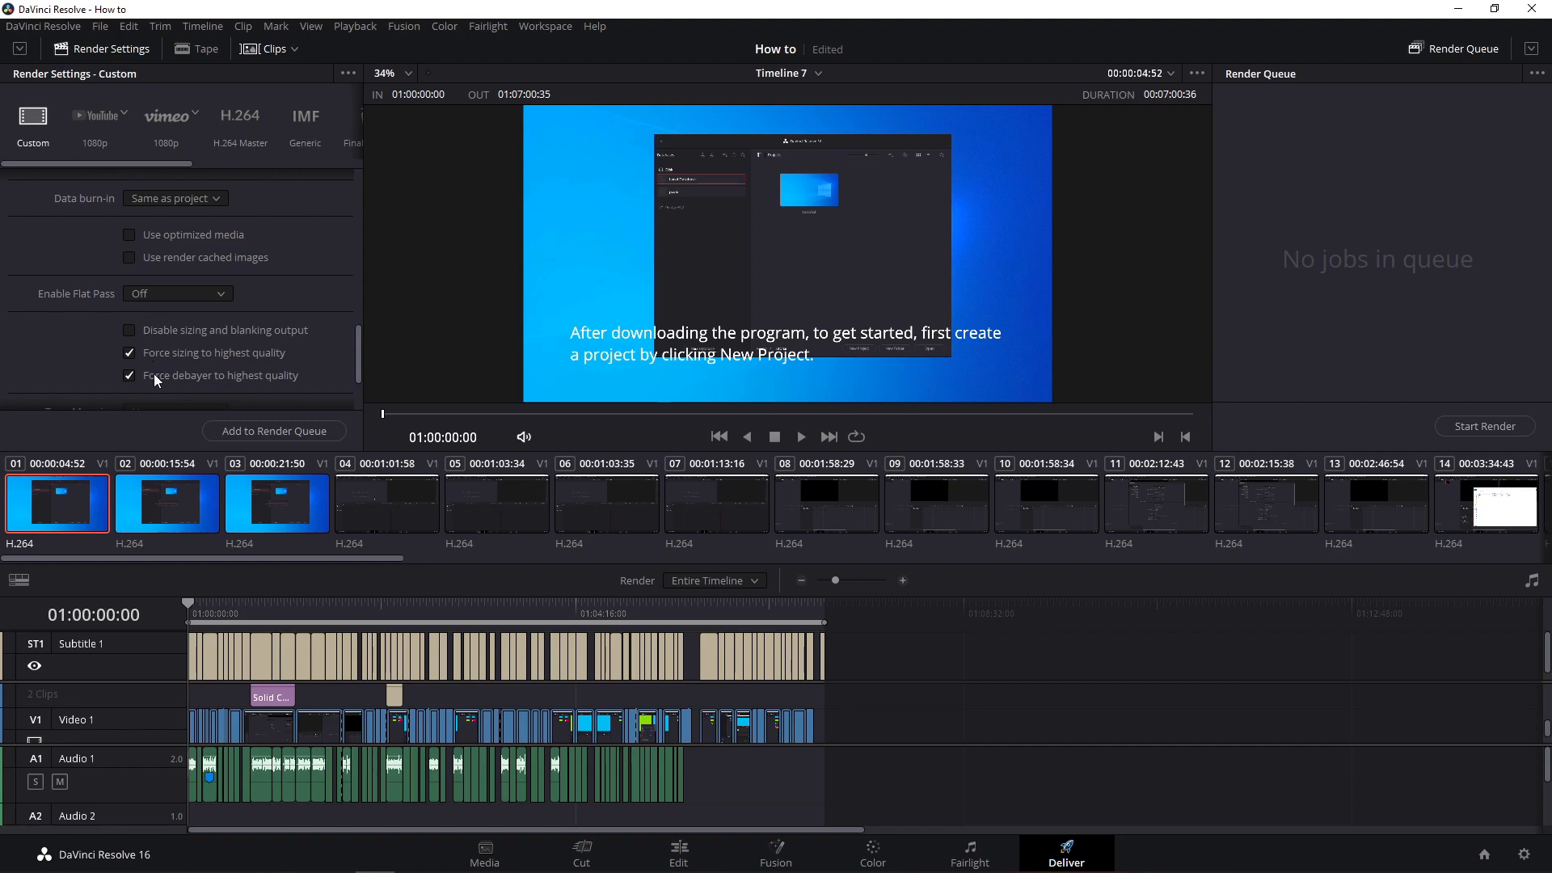
left_click_drag(359, 343, 352, 372)
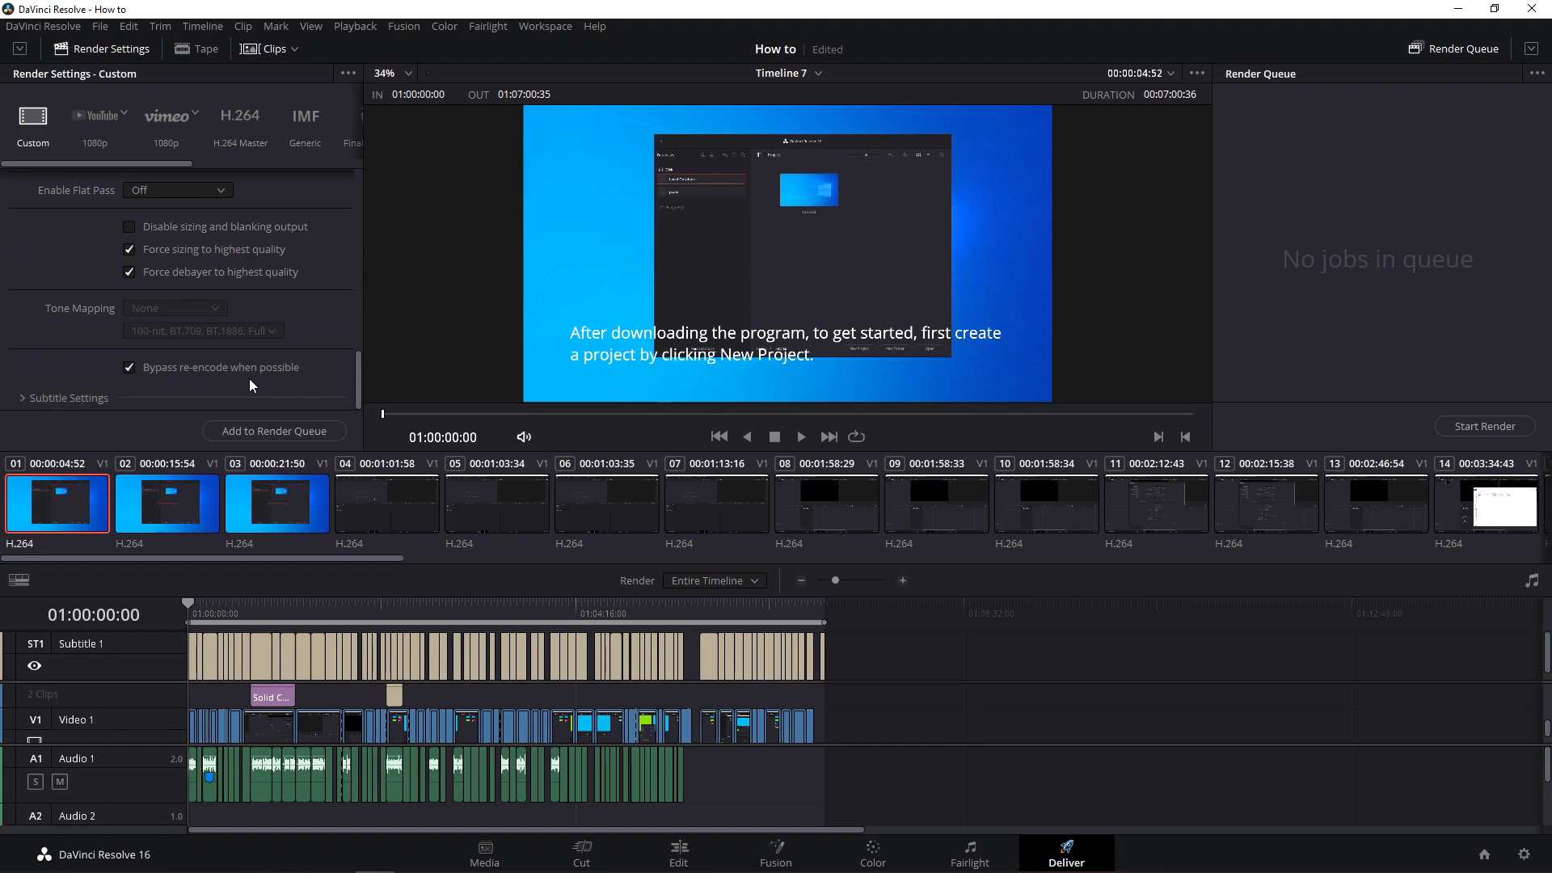
- Expand the subtitle settings, check the separate-file export types and set the subtitle format to "As embedded captions"
left_click(92, 396)
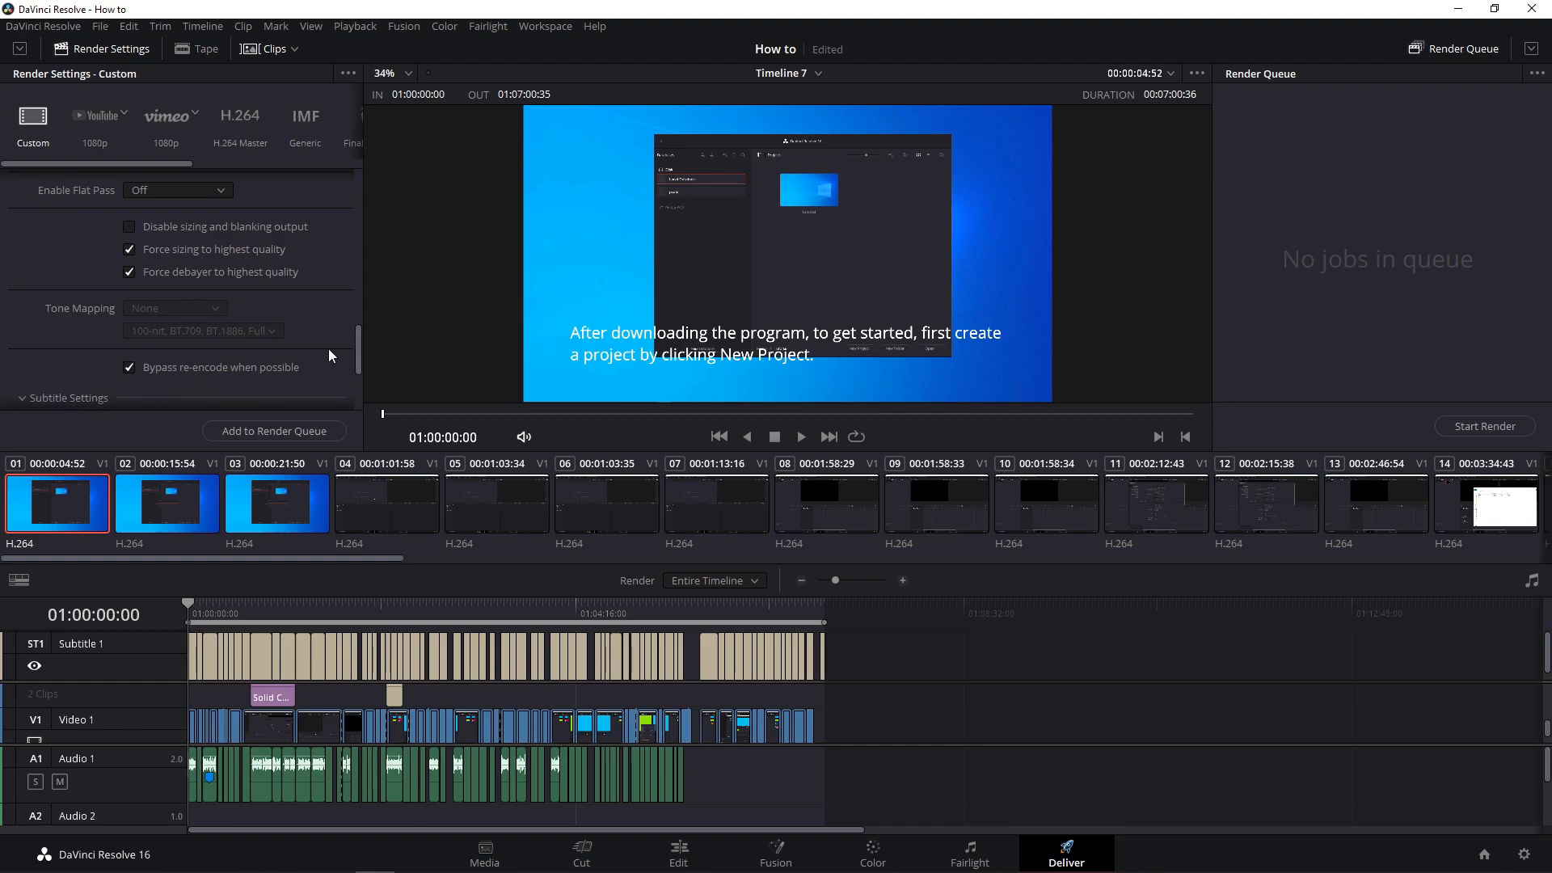
left_click_drag(359, 348, 343, 387)
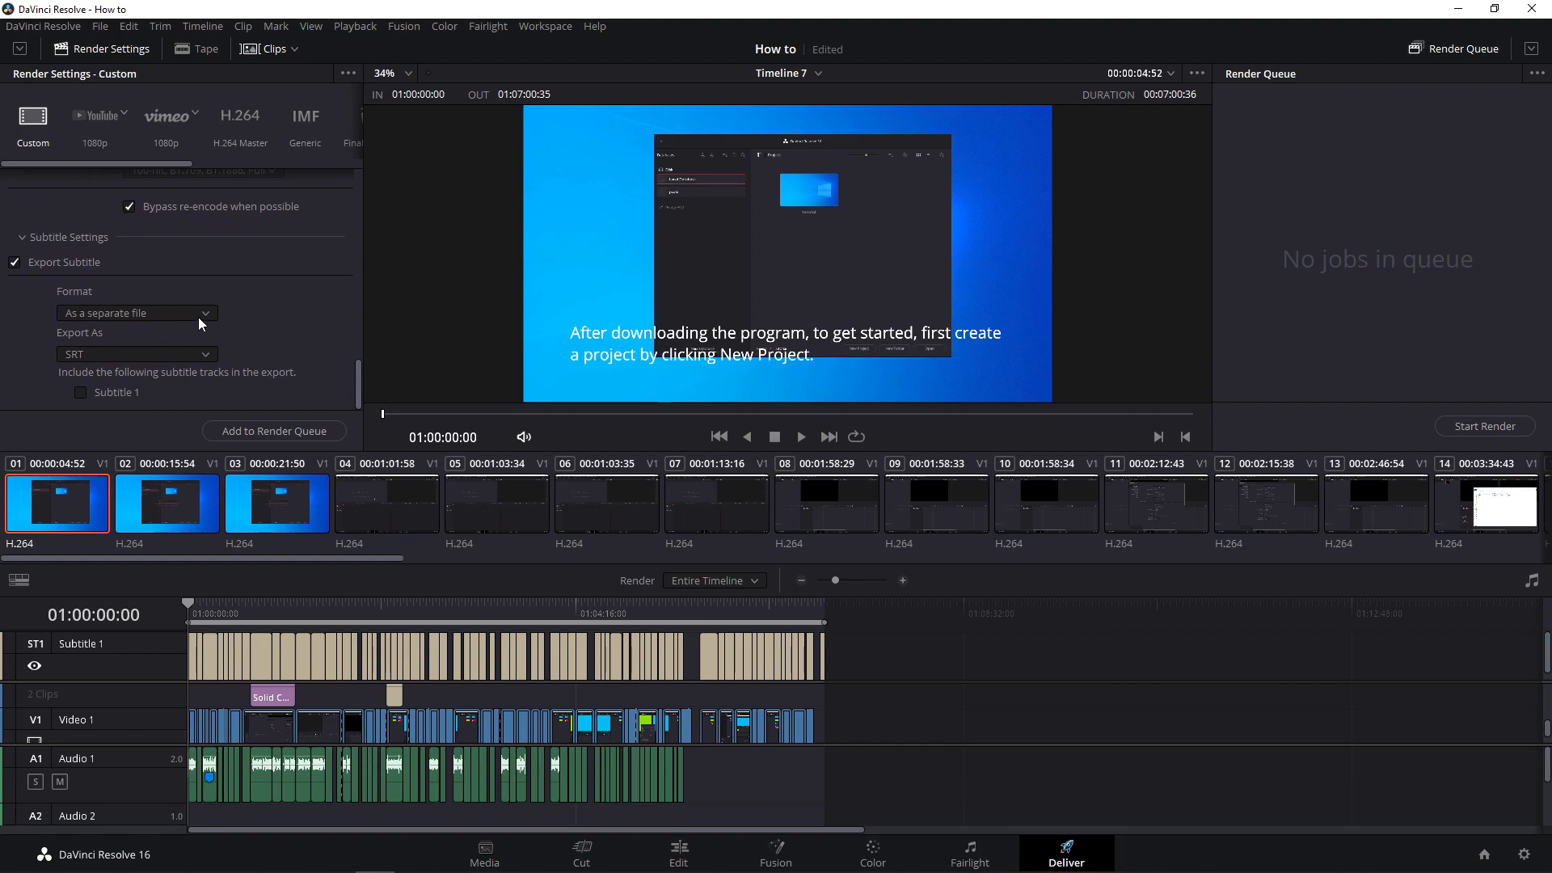
left_click(201, 356)
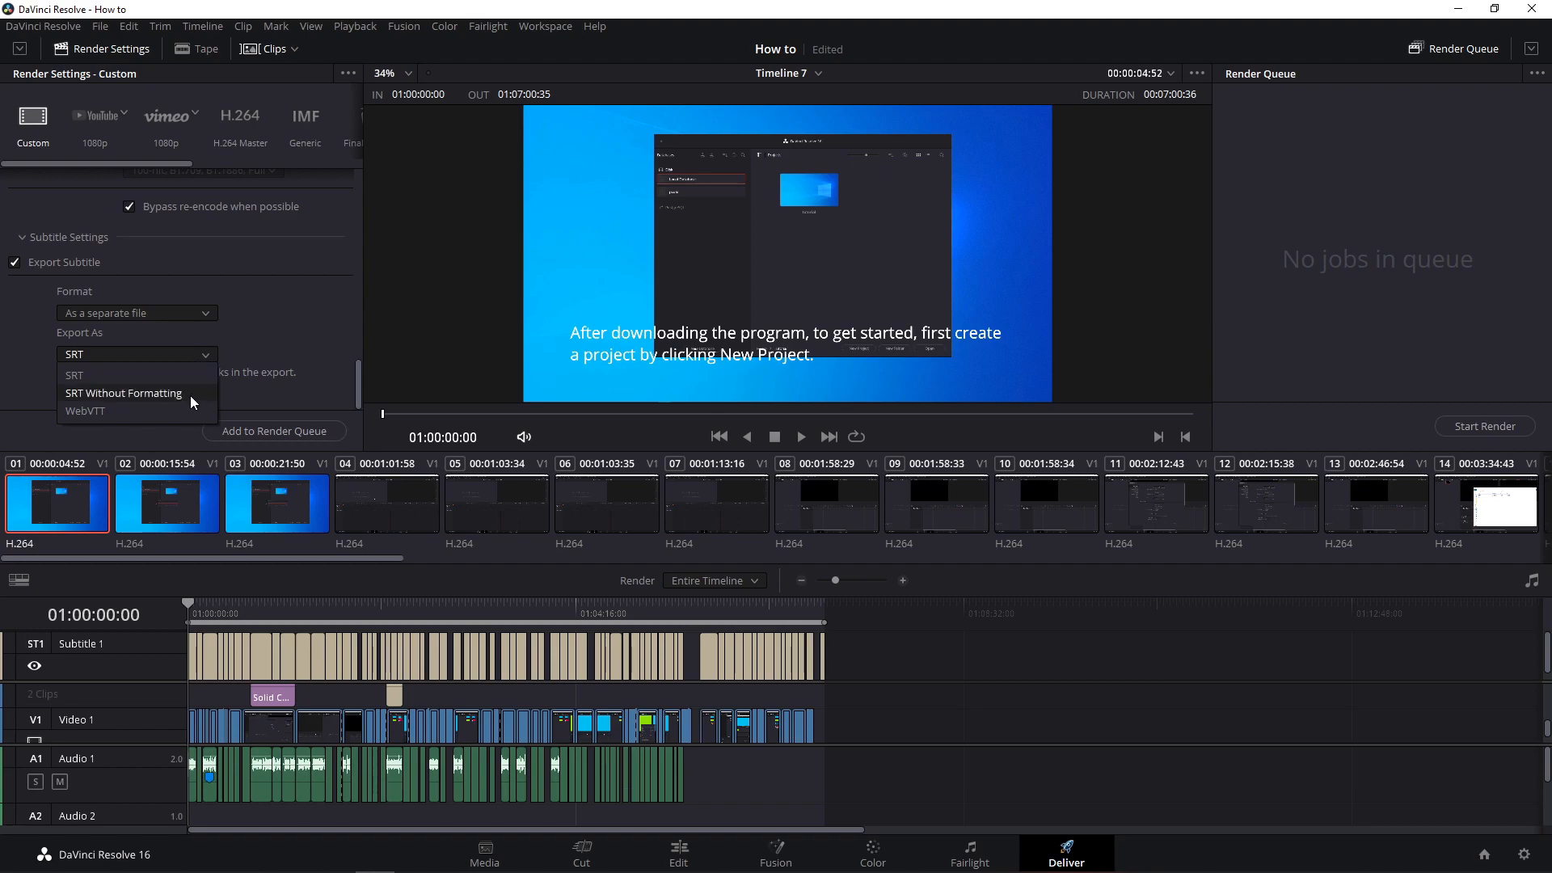
left_click(173, 314)
left_click(165, 368)
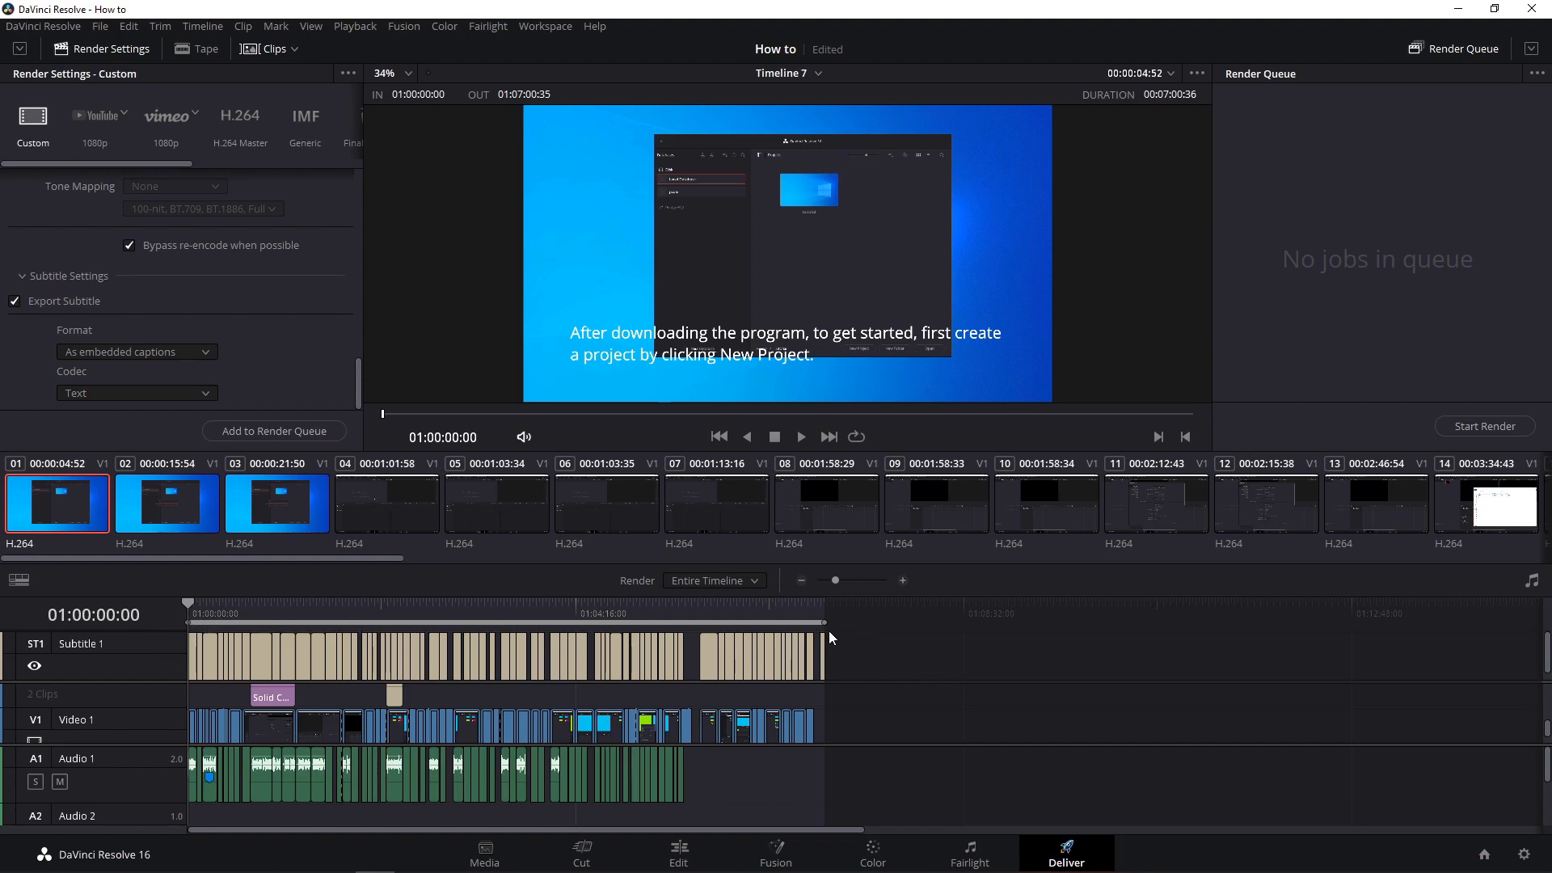
- Add Timeline 7 to the render queue and start rendering it
left_click(316, 431)
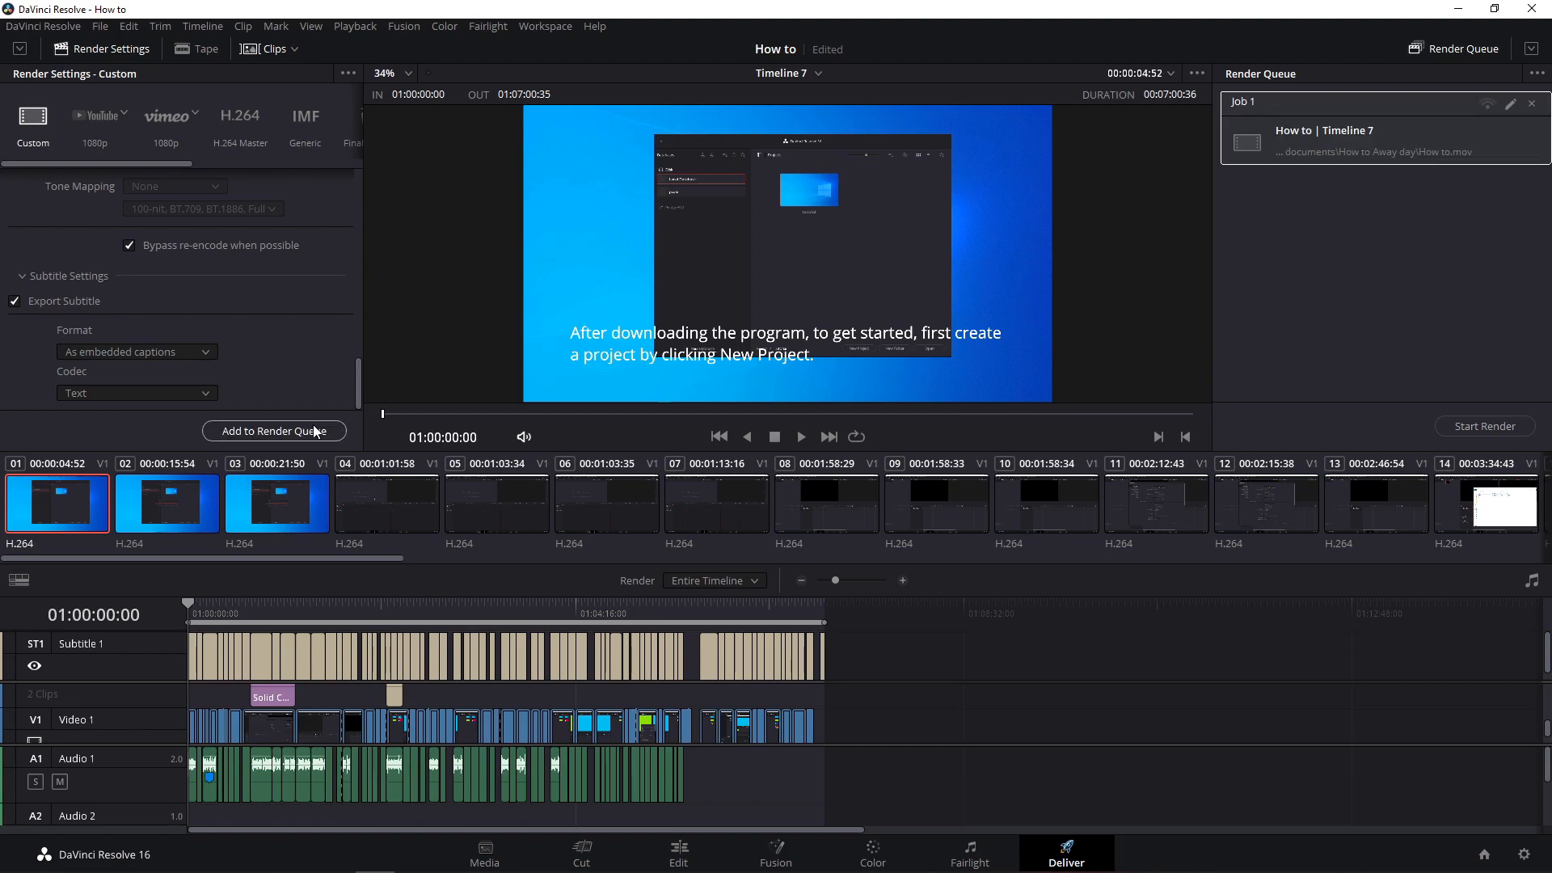
left_click(1490, 429)
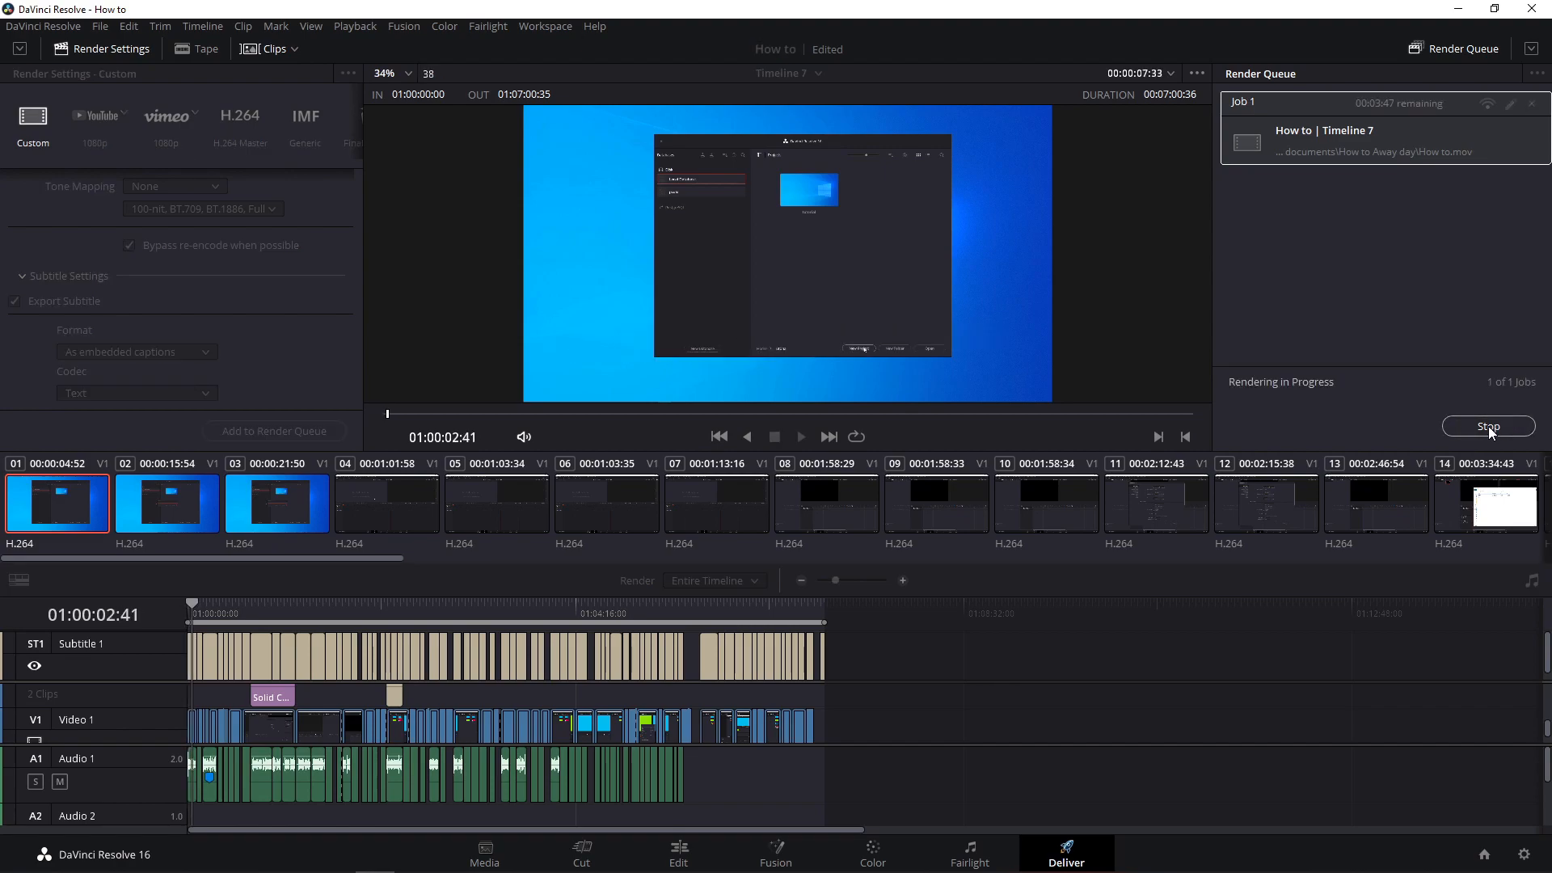